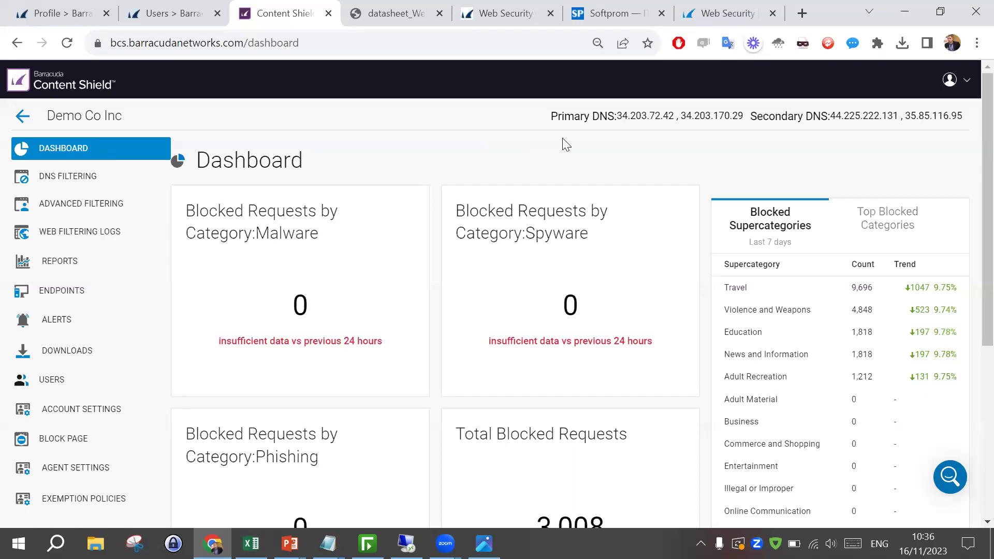
- Highlight the primary DNS server addresses and the dashboard heading of the Demo Co Inc account for examination
drag(602, 113, 754, 114)
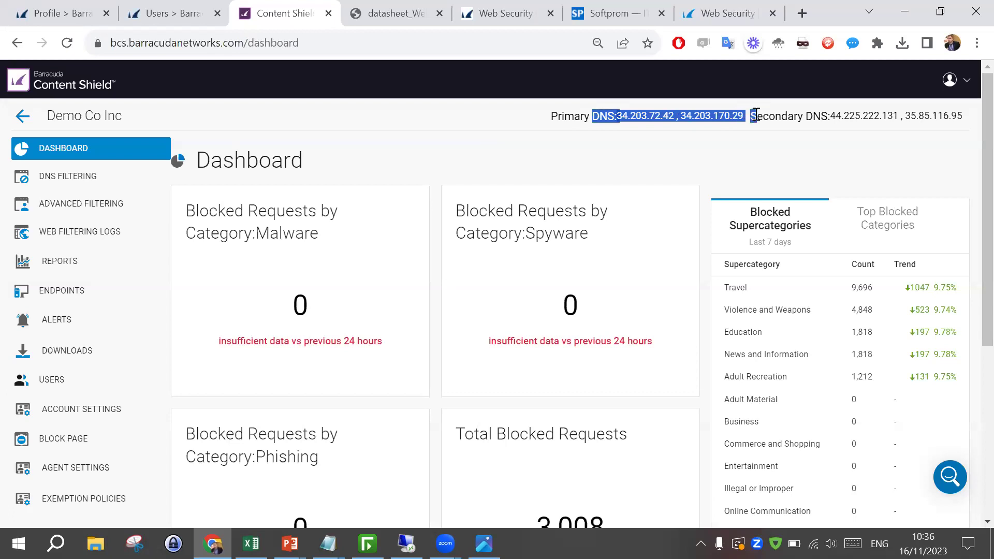
click(705, 163)
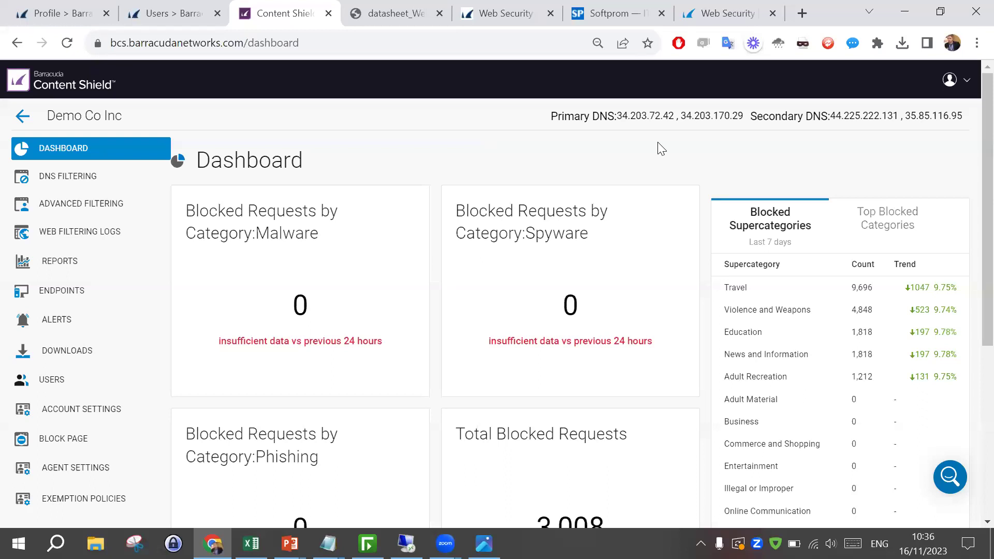
mouse_move(592, 115)
mouse_down()
mouse_move(746, 117)
mouse_move(593, 118)
mouse_up()
click(705, 152)
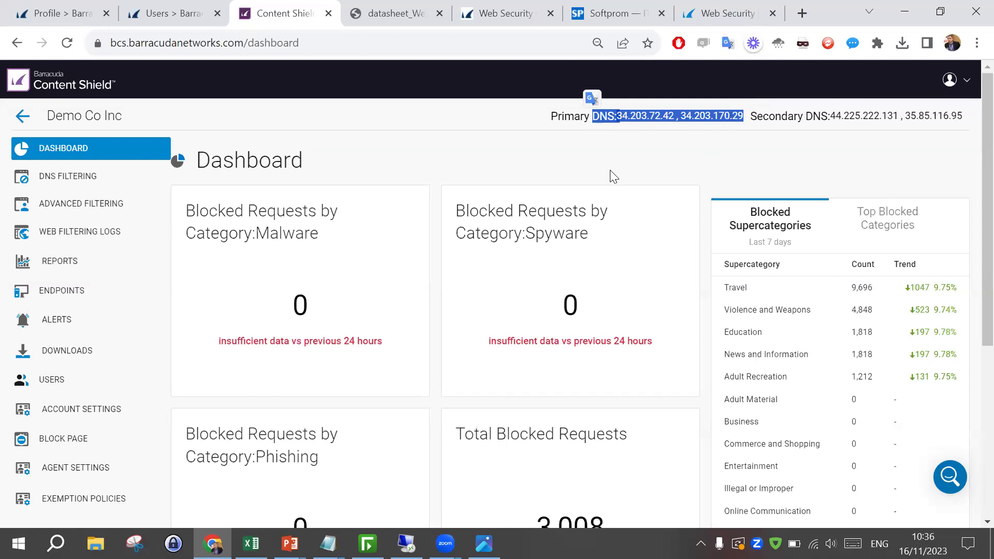
drag(333, 160, 154, 84)
click(407, 156)
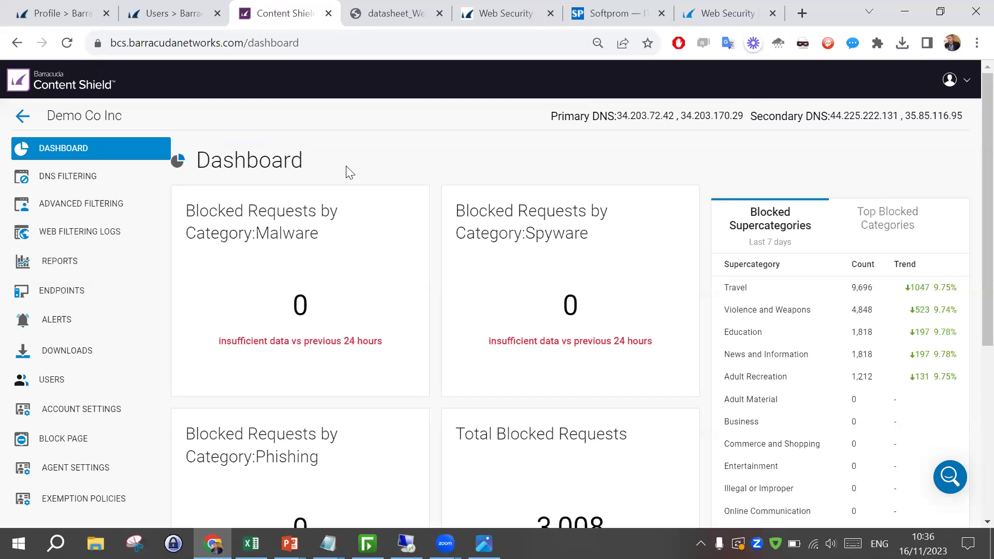
- Open the DNS Filtering page and highlight the outbound IP address of the Demo Dns location
click(81, 181)
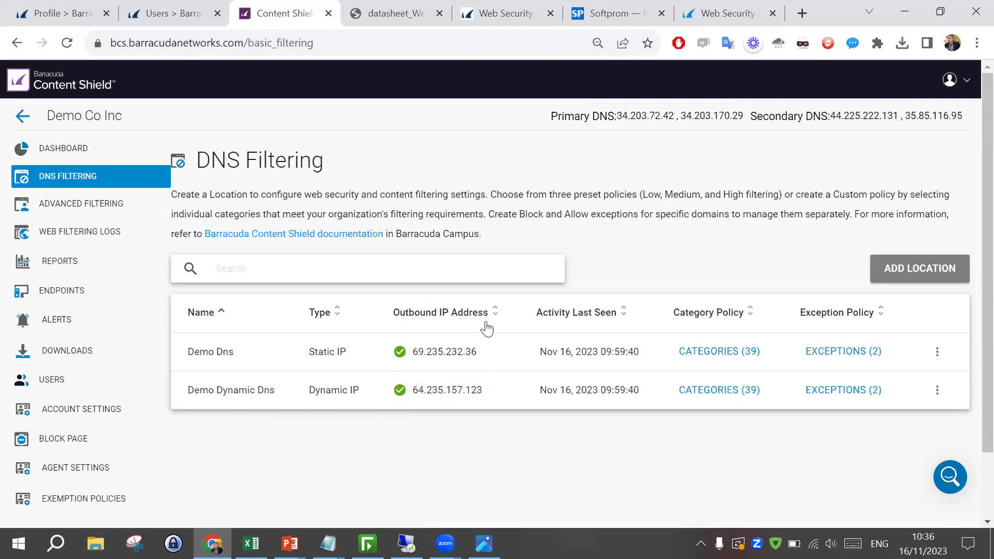
drag(490, 350, 404, 348)
click(452, 464)
- Review the category policy of the Demo Dns location through its category list, and close it without saving
click(747, 352)
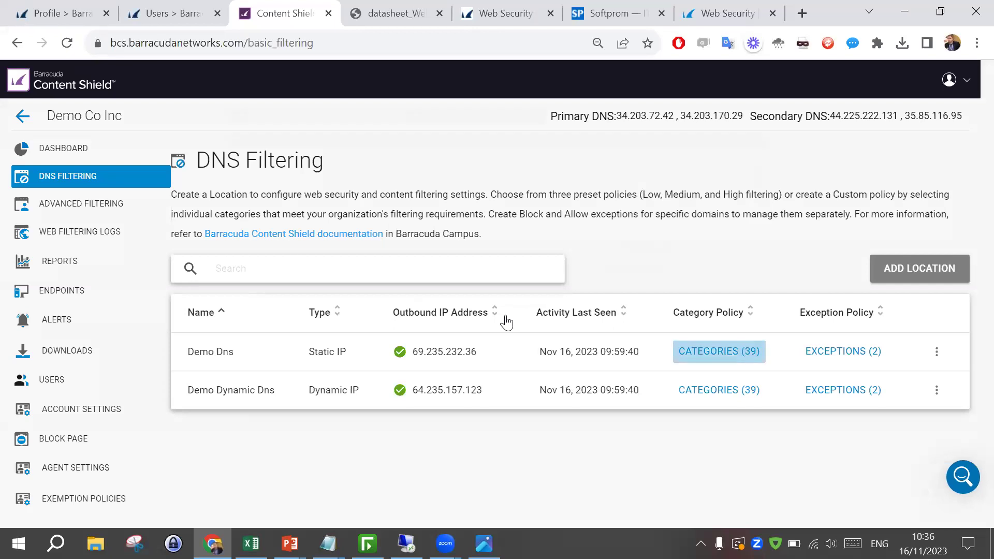
scroll(532, 333, down, 5)
scroll(479, 372, down, 15)
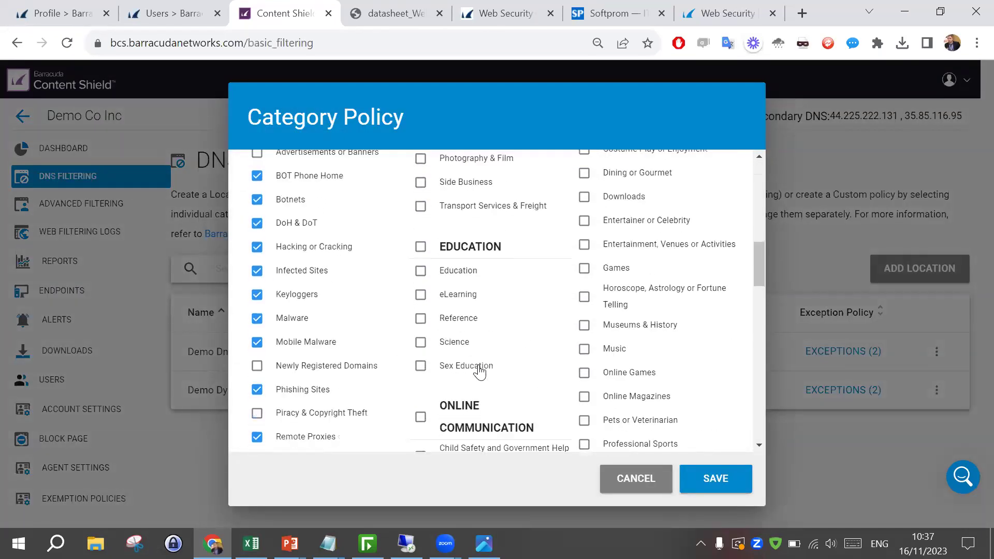
scroll(480, 372, down, 3)
scroll(582, 352, up, 20)
click(633, 498)
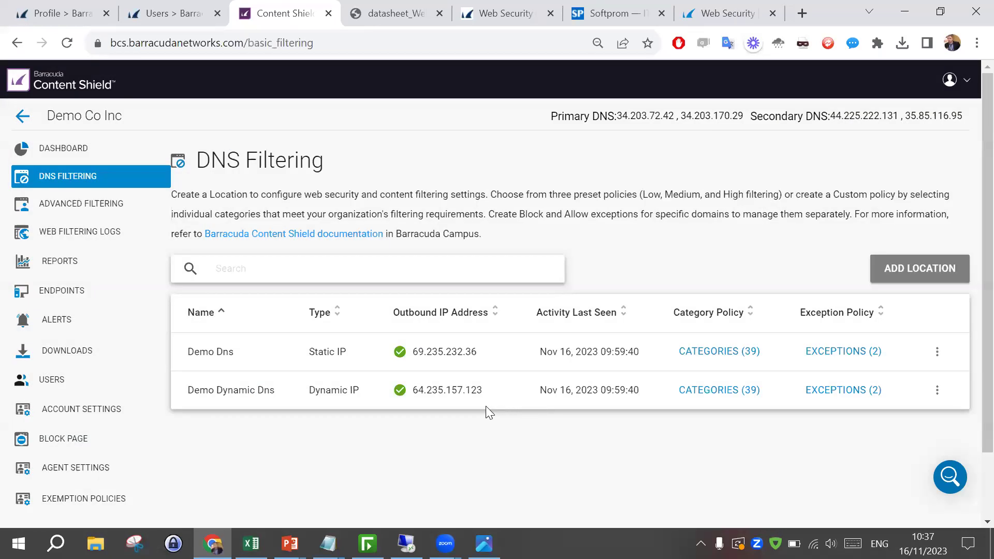
- Switch to the remote desktop session, view the Barracuda Content Shield agent's About information, and close the agent window
click(406, 544)
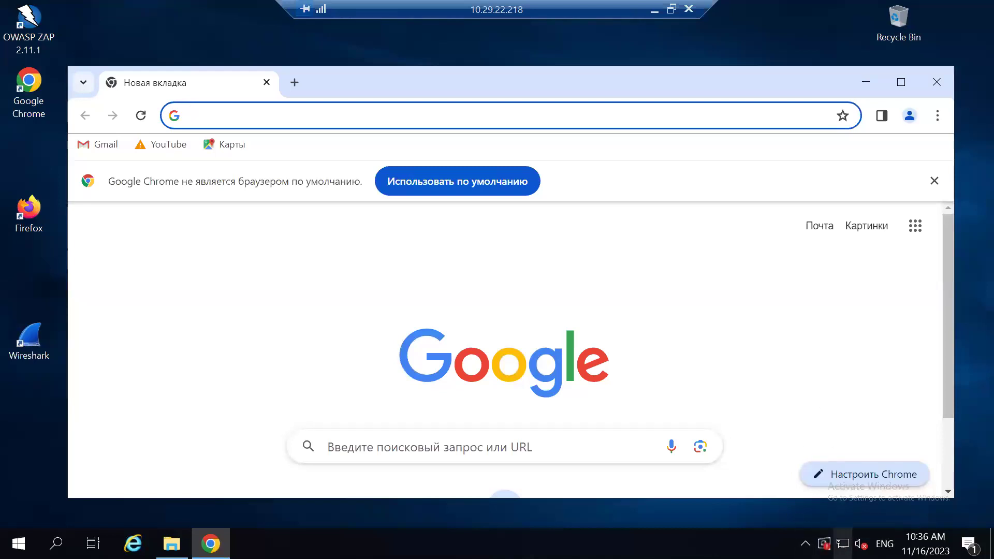
click(805, 543)
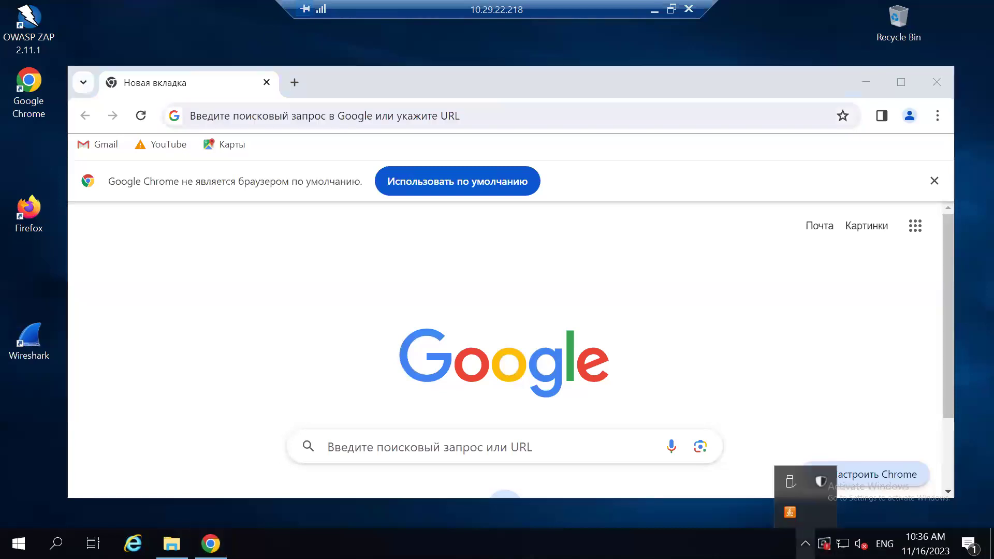
click(822, 481)
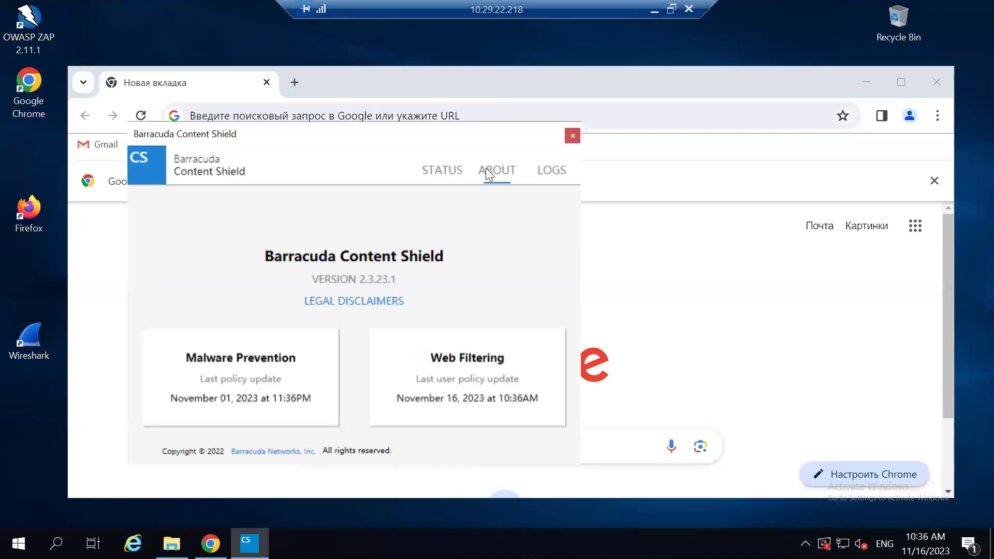
drag(450, 132, 641, 115)
click(764, 119)
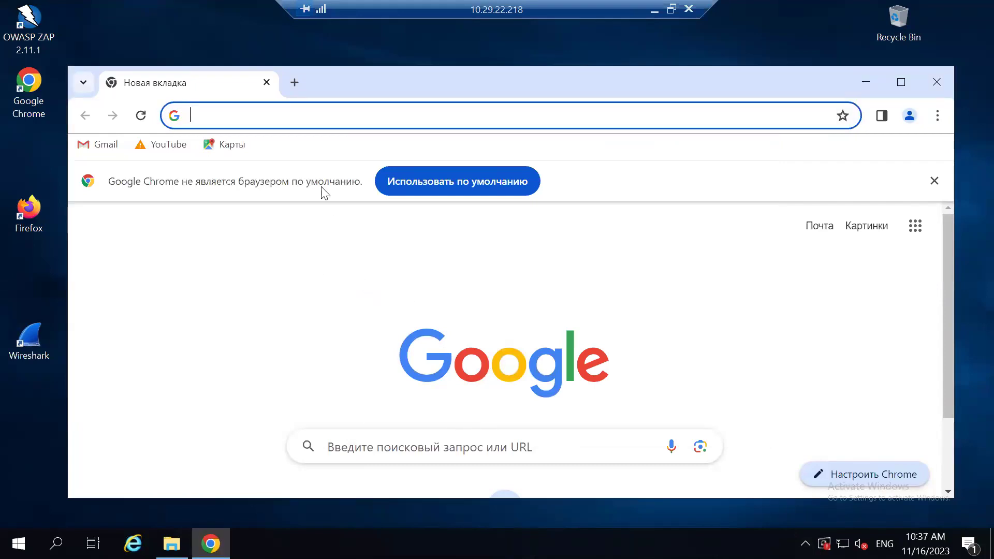
- Search Google for games using the earlier search suggestion, and try to open the CrazyGames.ru result
click(198, 114)
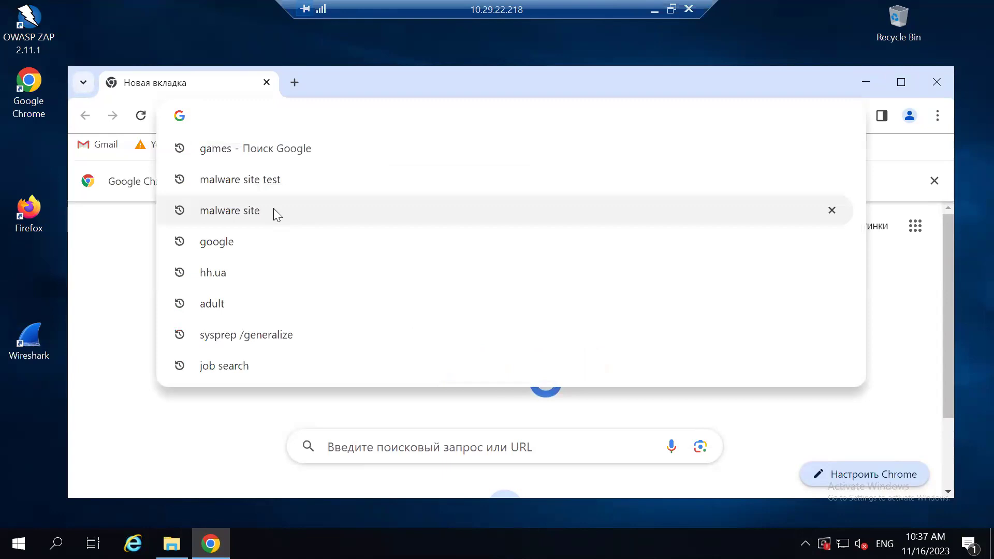
click(111, 273)
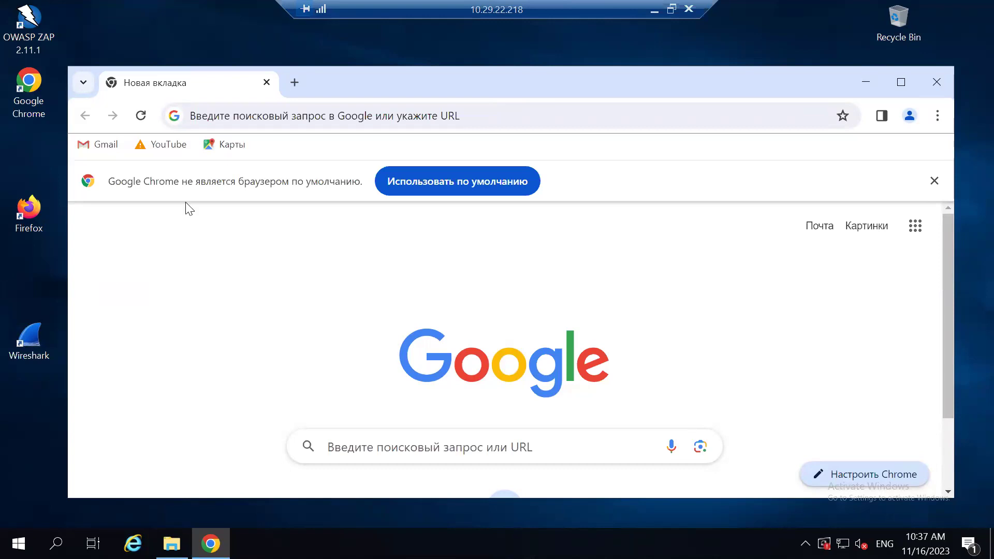
click(220, 114)
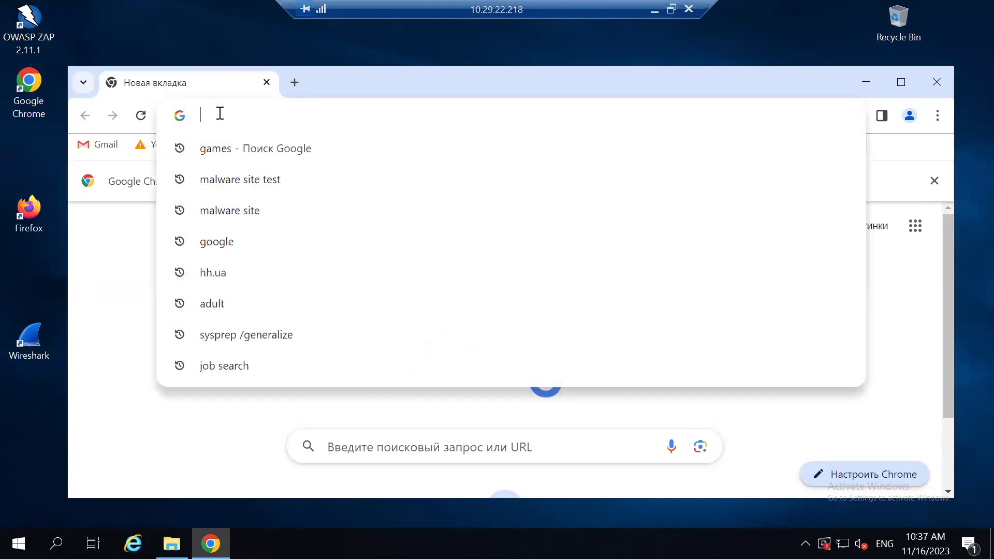
click(216, 150)
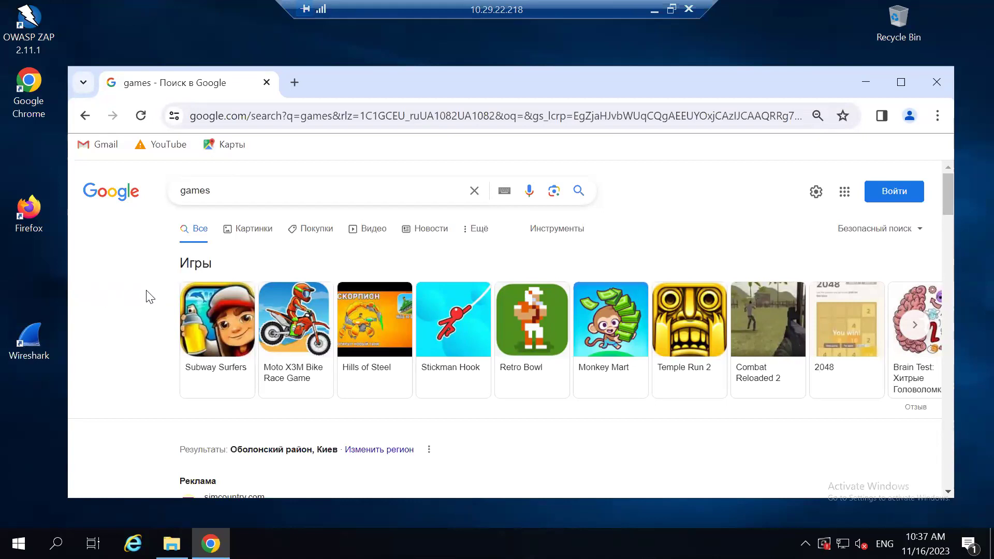
scroll(149, 295, down, 3)
scroll(278, 355, down, 5)
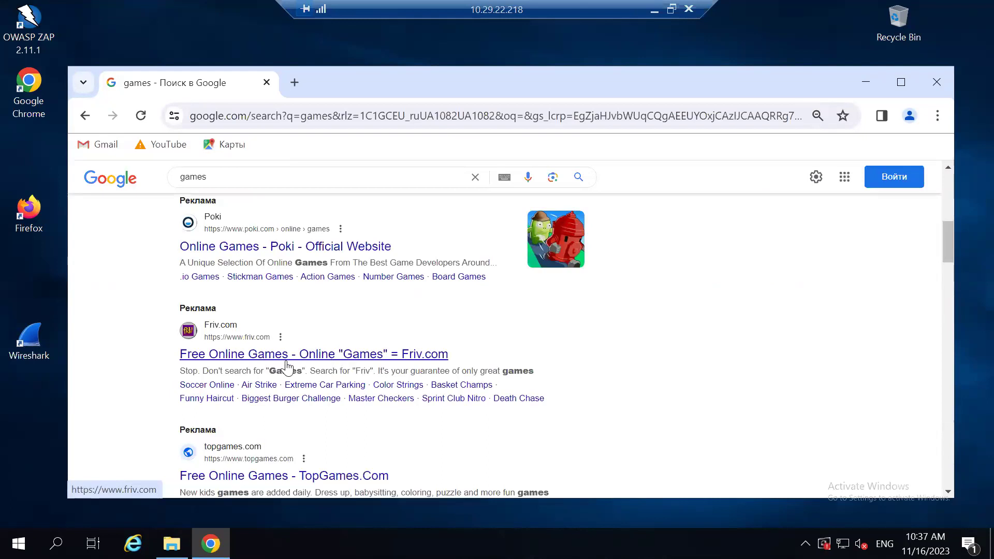
scroll(272, 383, down, 4)
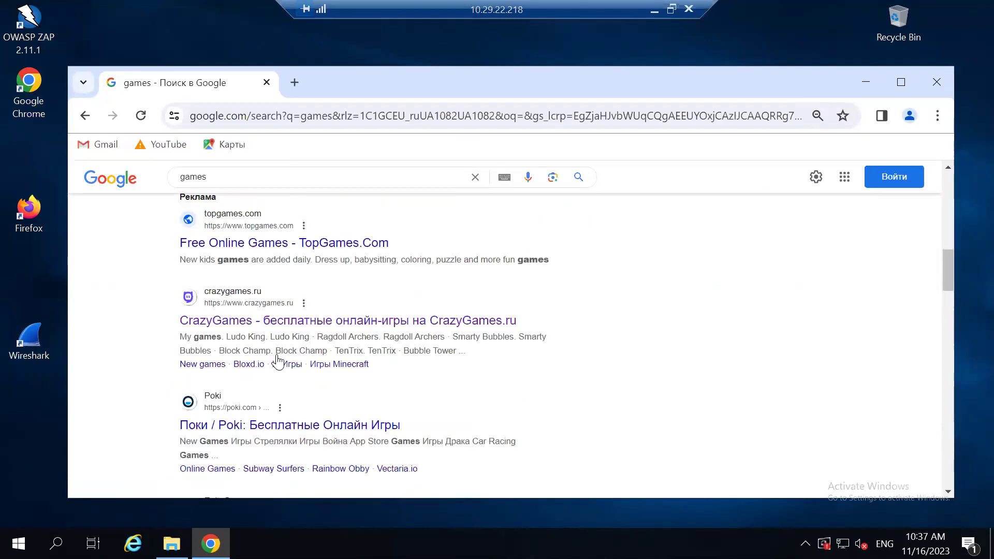
click(287, 321)
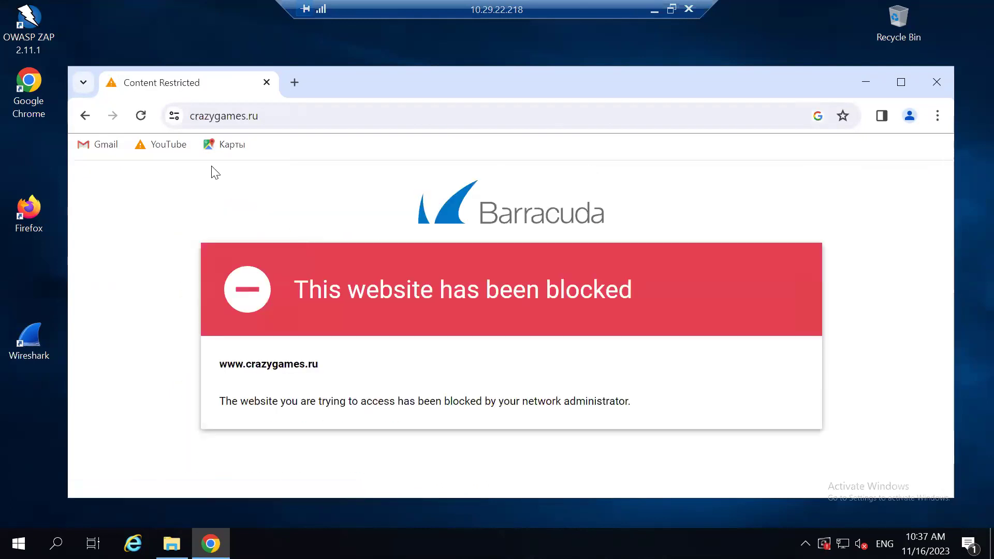
drag(615, 381, 183, 189)
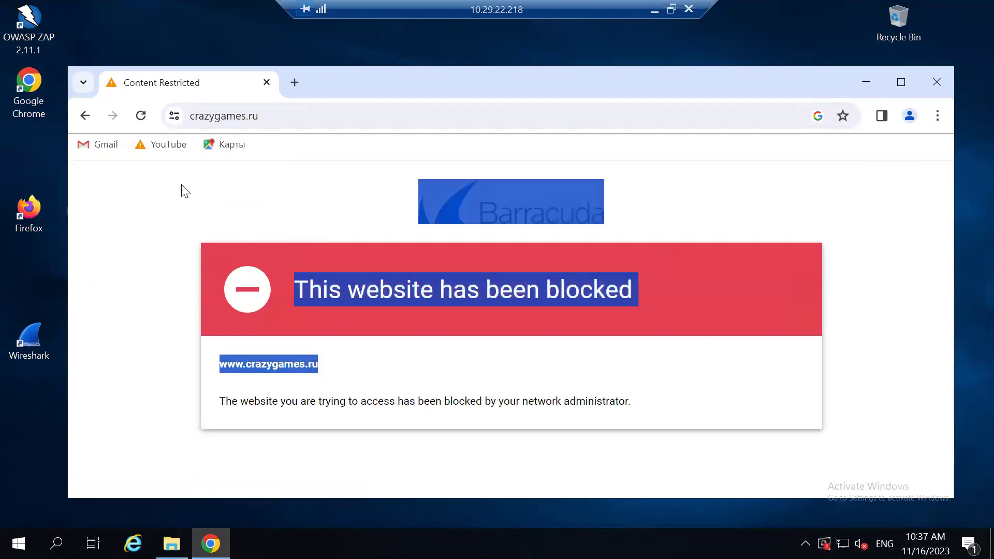
- Return to the games search results and try to open the free online games result from Poki
click(85, 116)
scroll(269, 392, down, 2)
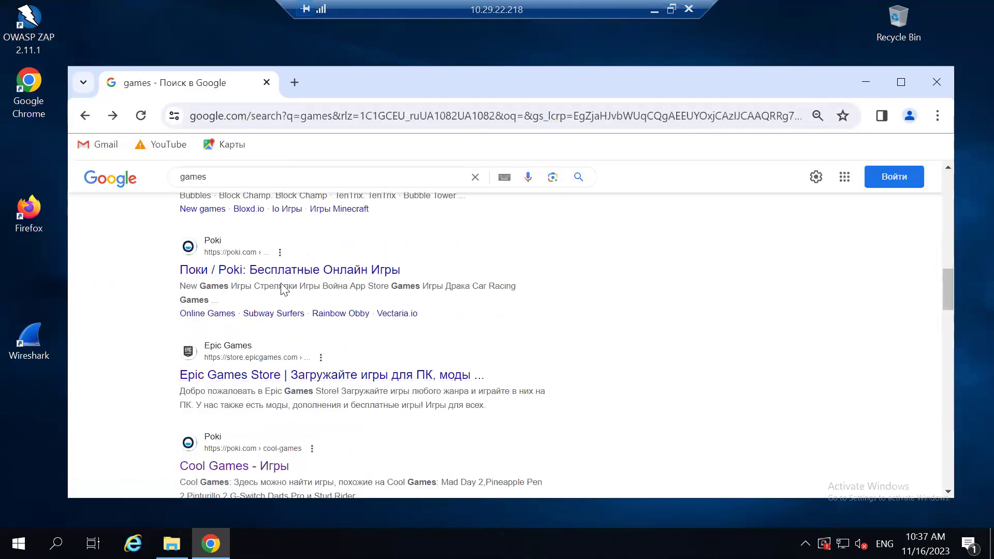
click(332, 267)
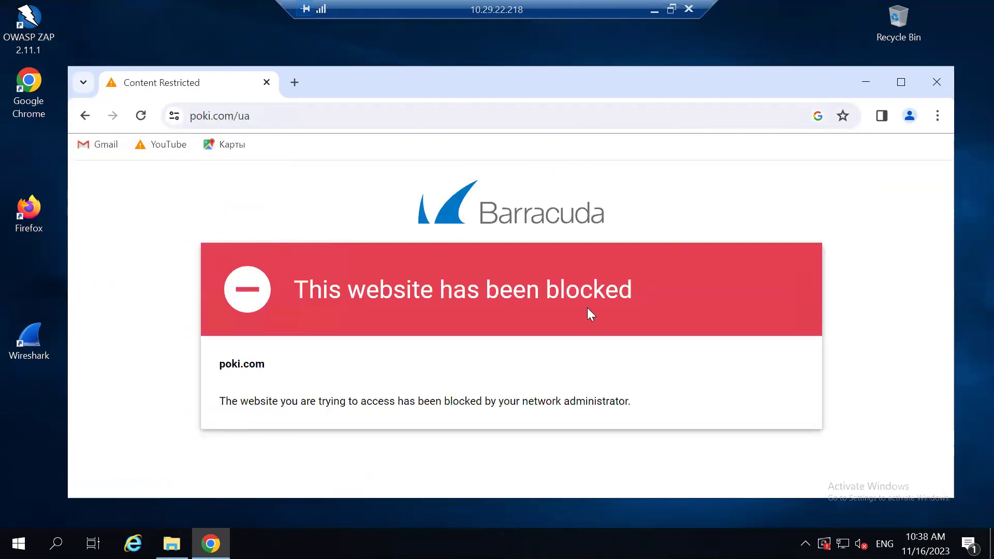
drag(323, 290, 640, 387)
- Return to the search results, search Google for "job search" instead, and dismiss the location access request
click(88, 118)
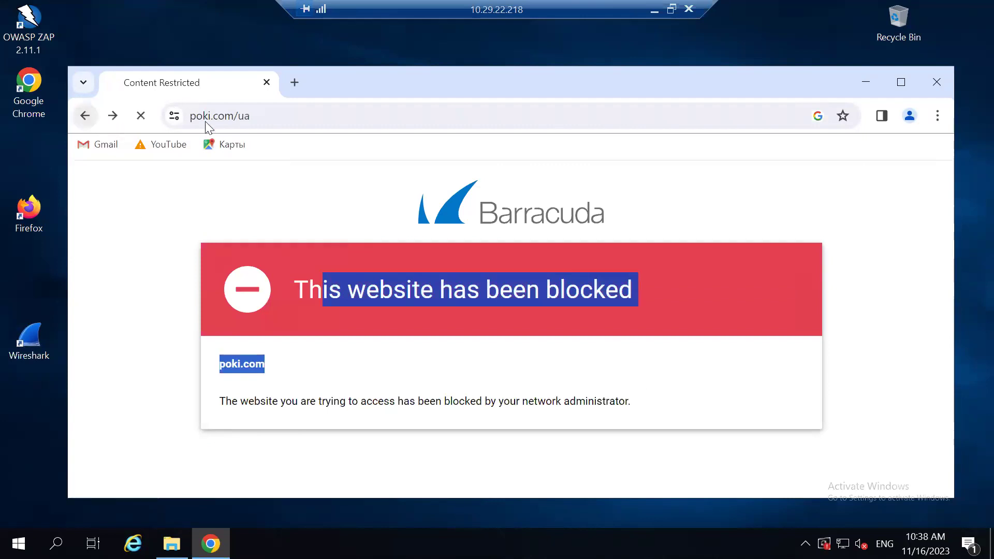
drag(225, 174, 144, 178)
text(job search)
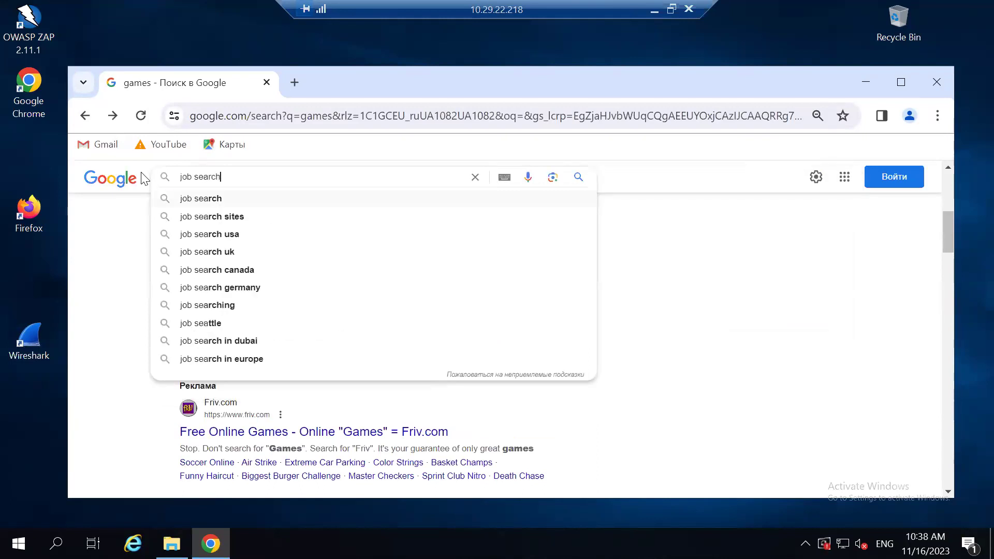
key(Return)
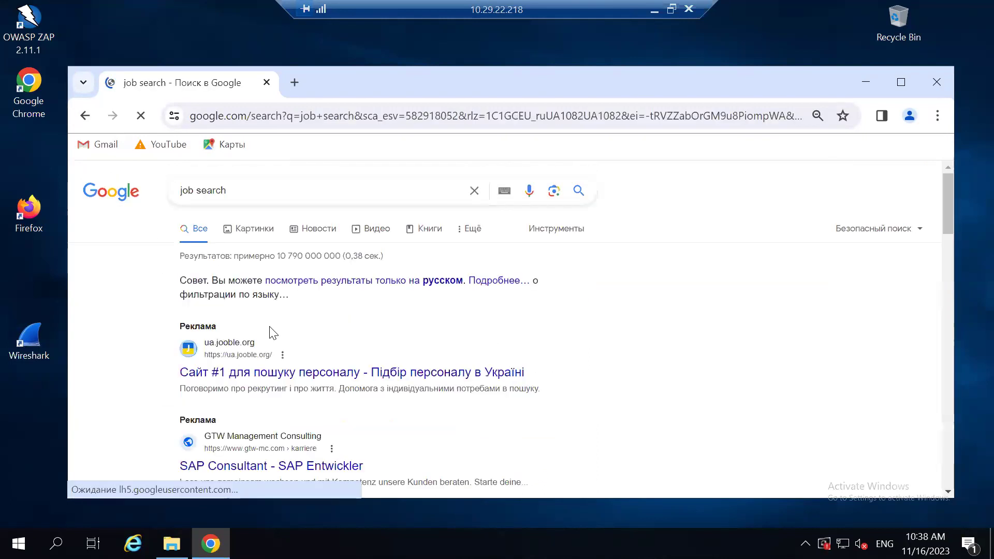
scroll(321, 352, down, 5)
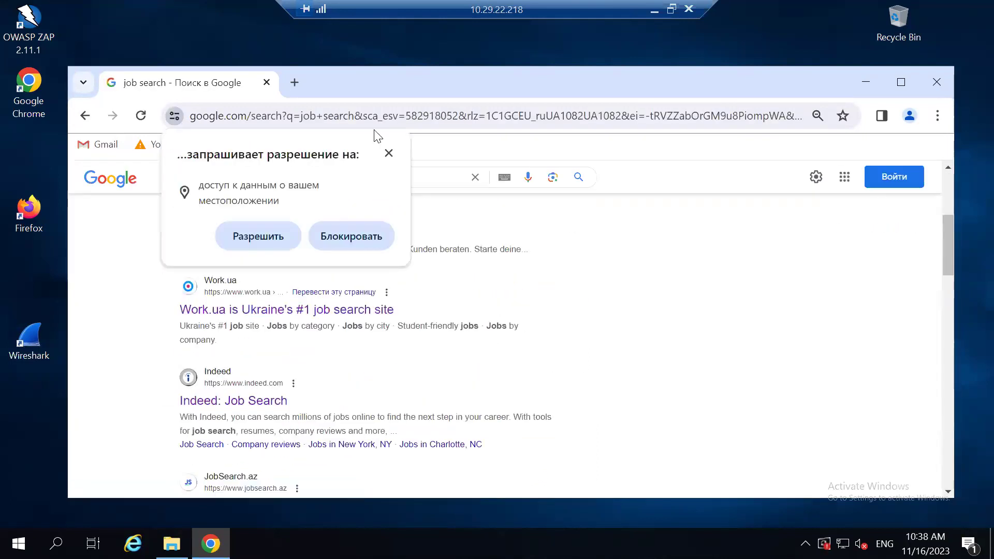
click(389, 153)
- Open the Work.ua result in a new tab, reposition the browser window, and switch to that tab
right_click(272, 317)
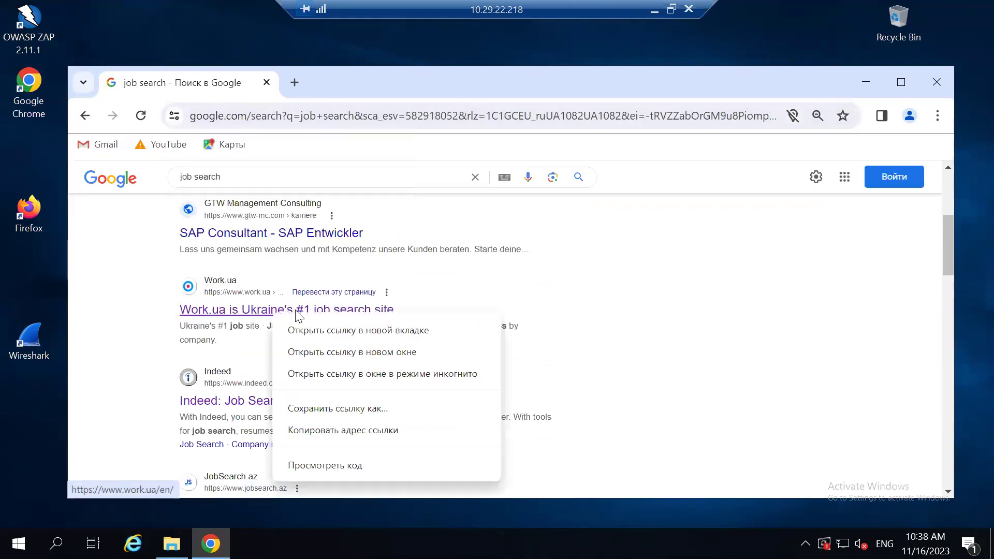
click(329, 331)
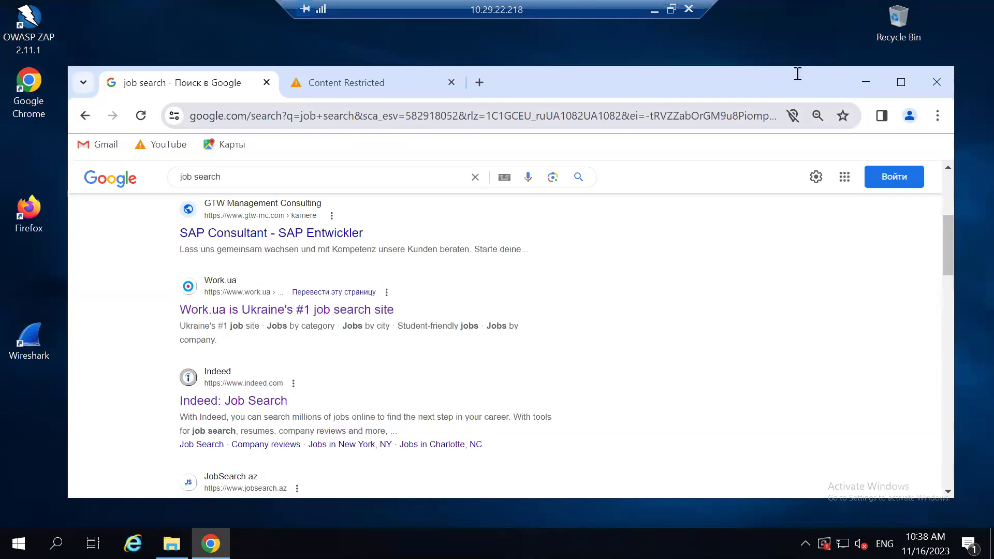
drag(777, 72, 754, 127)
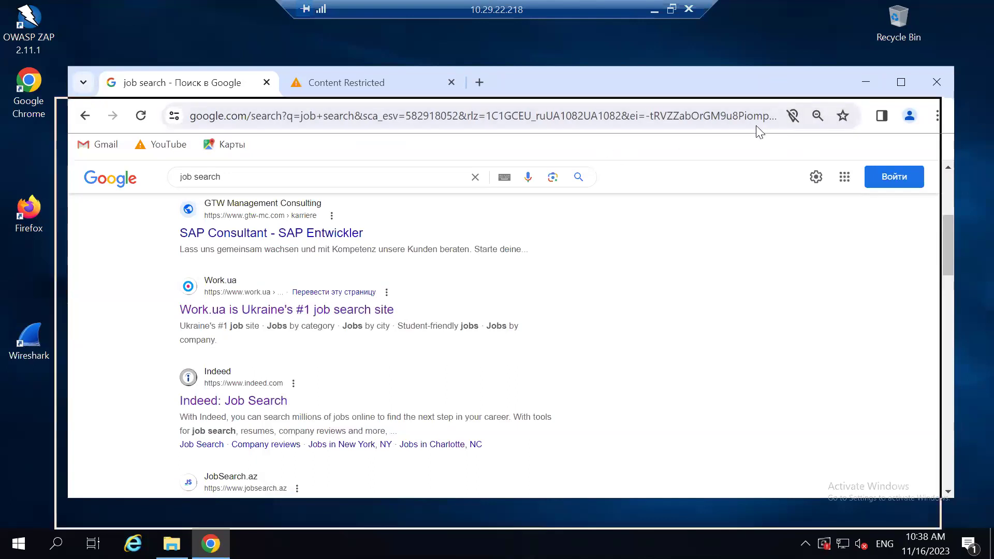
click(349, 139)
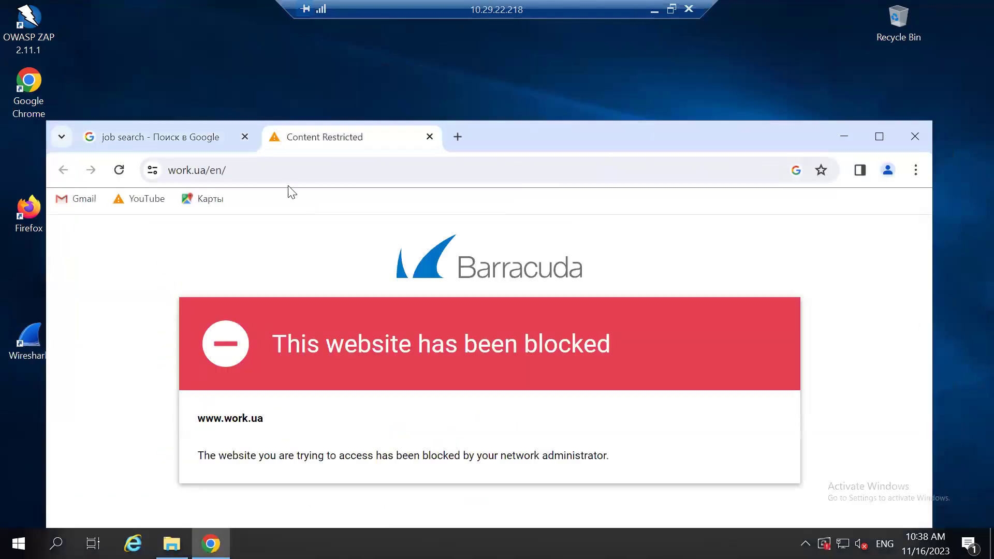
- Search for hh.ua in the current tab and try to open the hh.ua site from the results
click(272, 169)
text(hh)
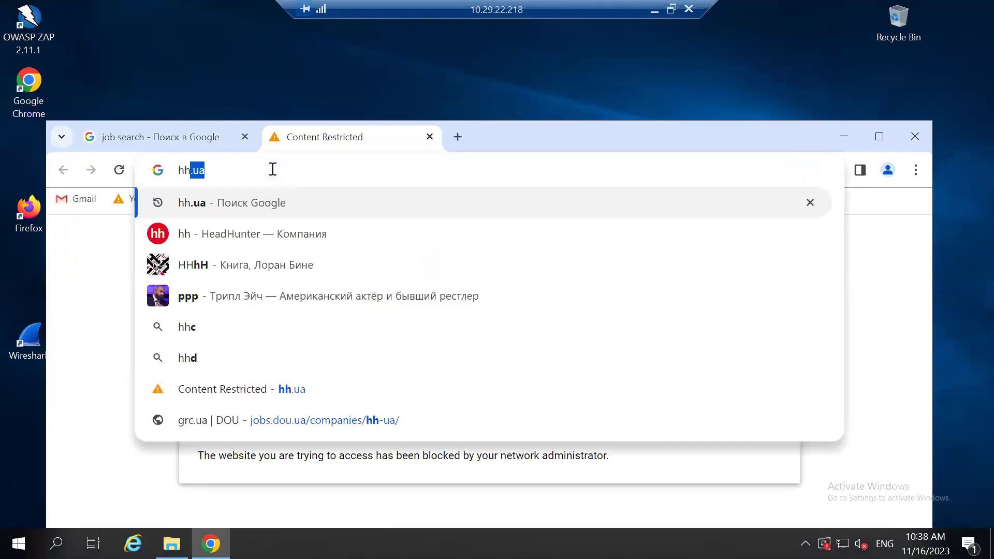
key(Return)
click(183, 372)
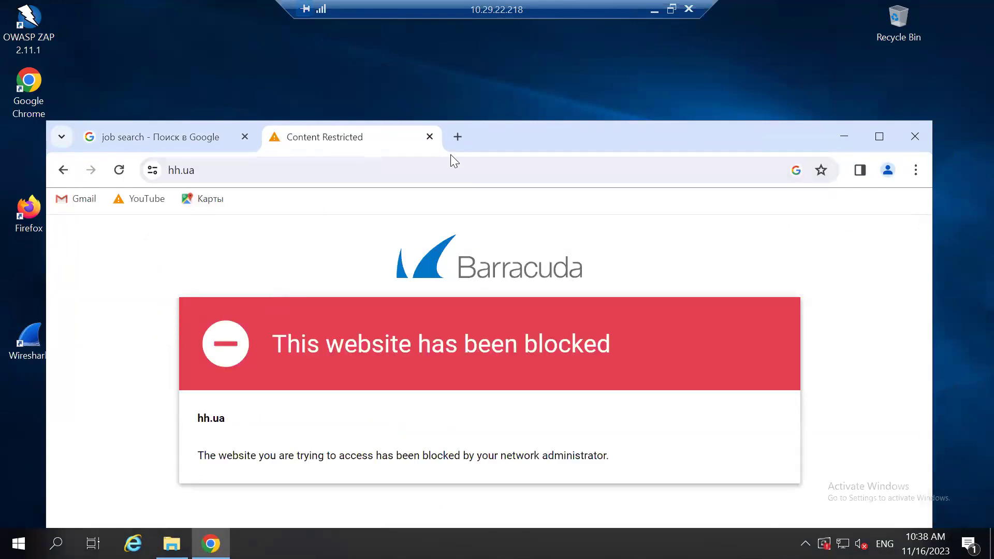
- Try to load adult.com in a new tab, and return from the remote session to the Content Shield console
click(458, 137)
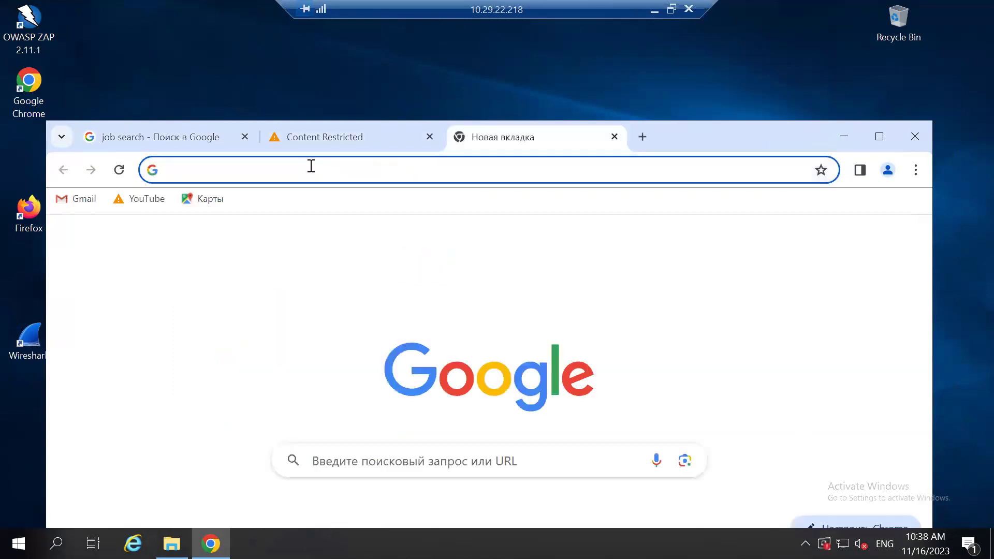
text(adult.com)
key(Return)
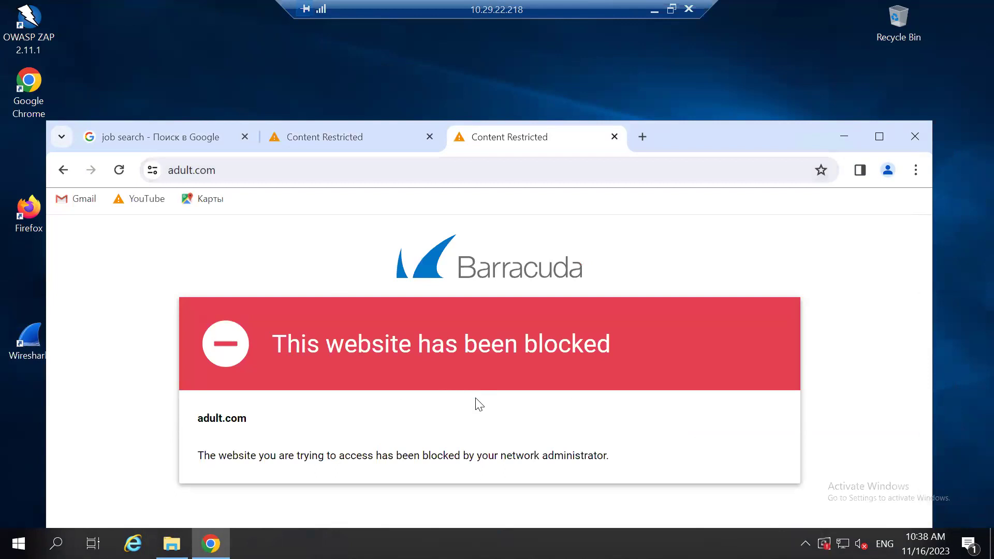
drag(621, 440, 369, 215)
click(624, 325)
click(668, 14)
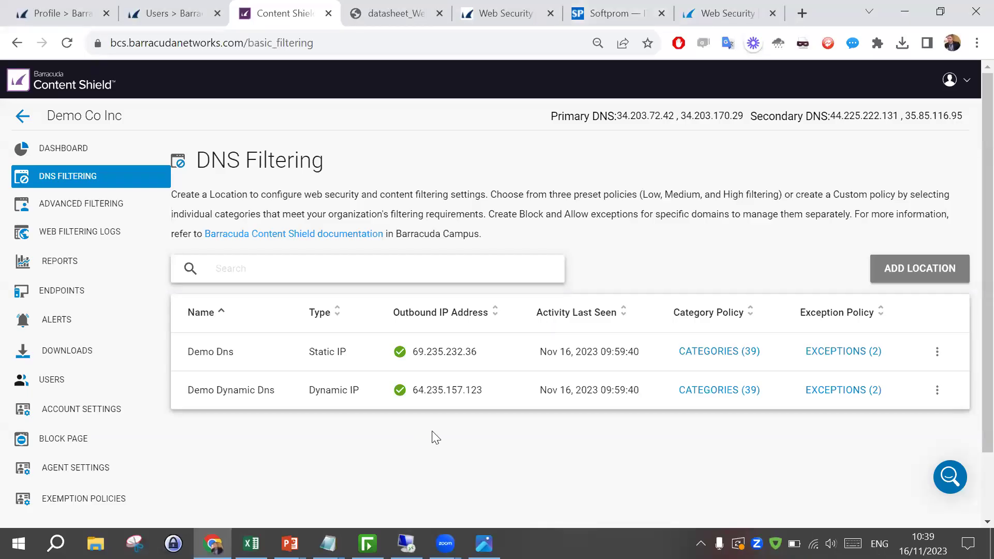
- Open the Web Filtering Logs and examine the logged requests, including the action and user or location columns
click(80, 235)
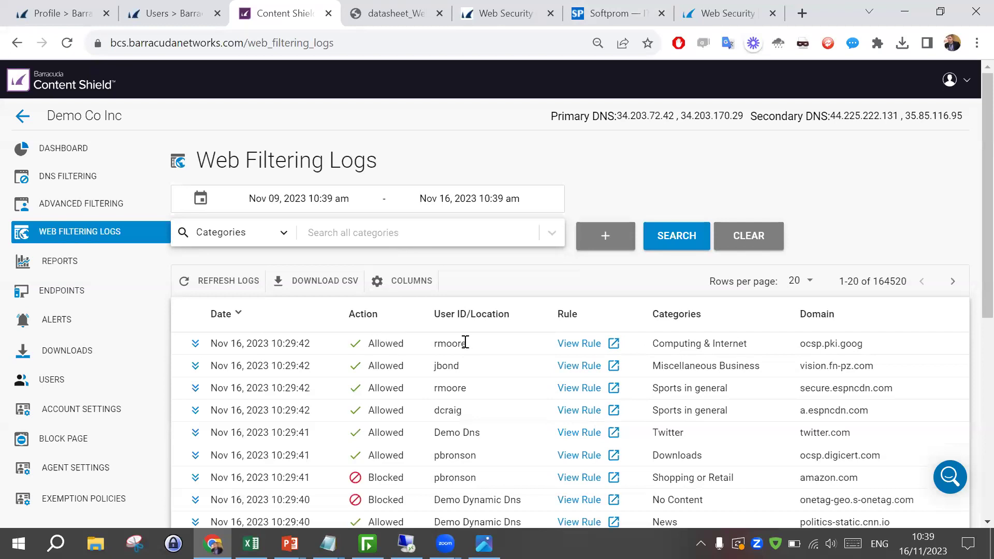
scroll(466, 342, down, 3)
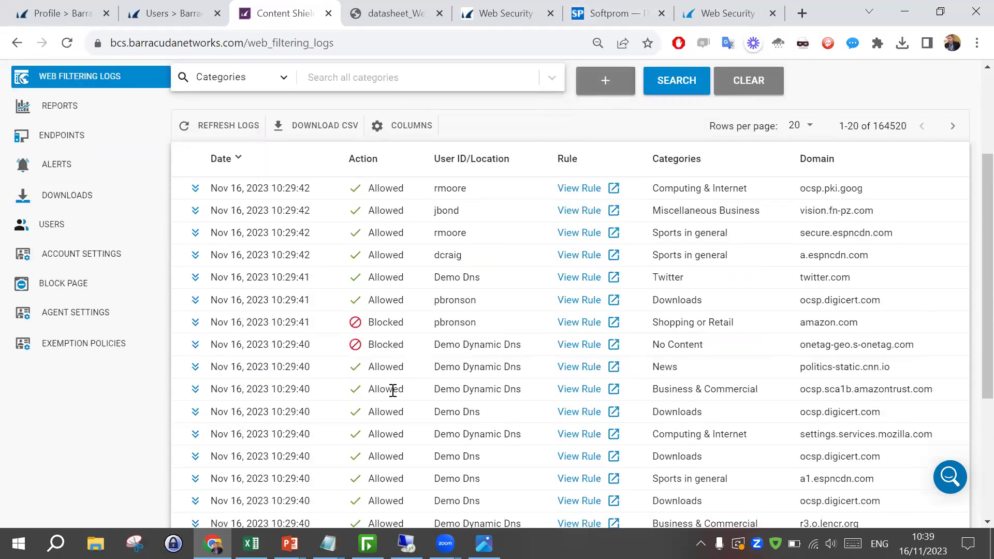
scroll(429, 336, up, 2)
drag(440, 236, 555, 220)
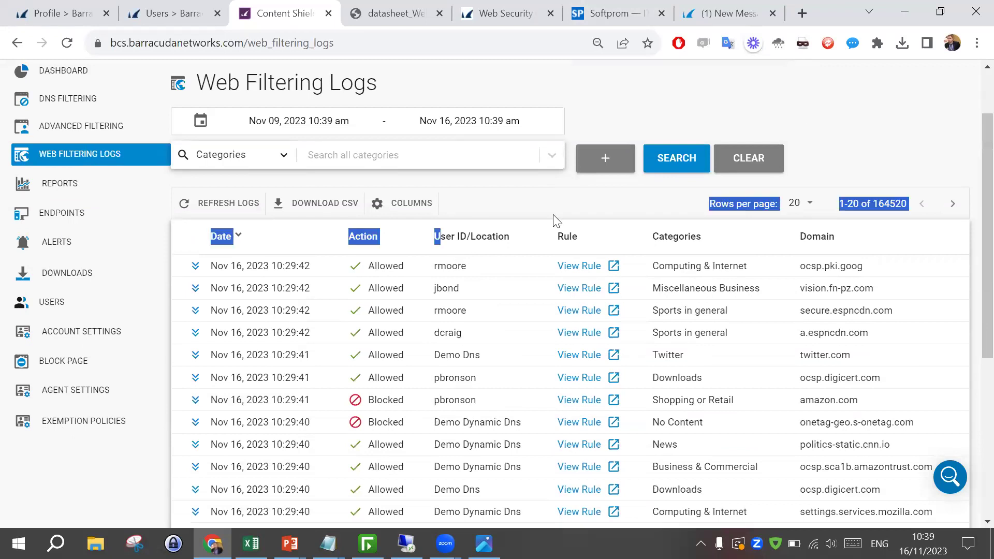
click(516, 237)
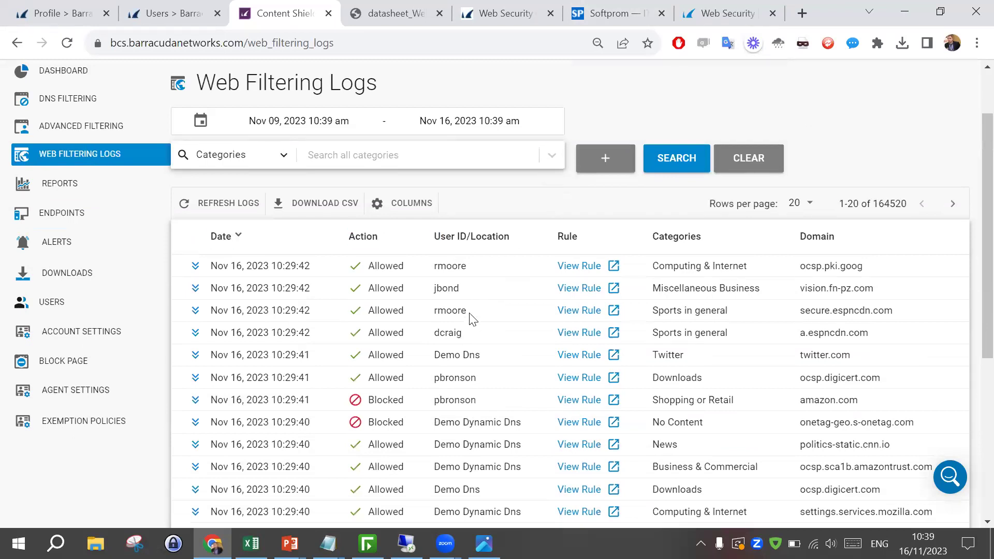
- Expand the newest log entry, for ocsp.pki.goog, and examine its source IP and user agent details
click(196, 265)
drag(513, 351, 593, 346)
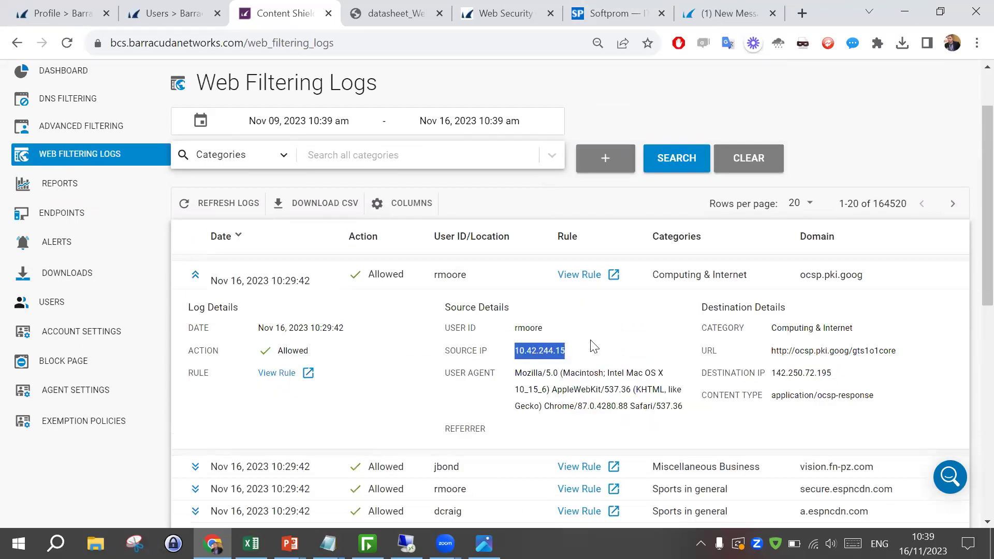
click(569, 396)
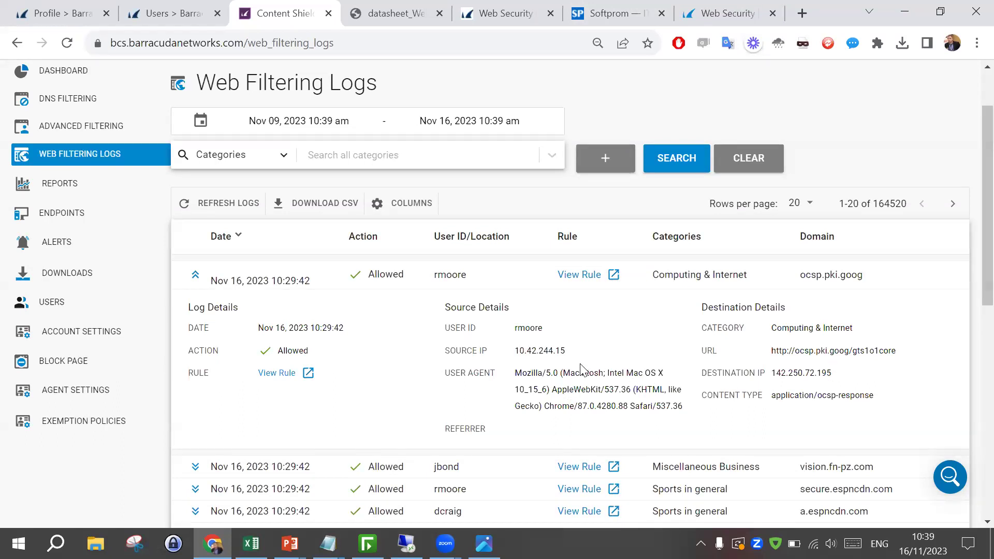
scroll(267, 457, down, 5)
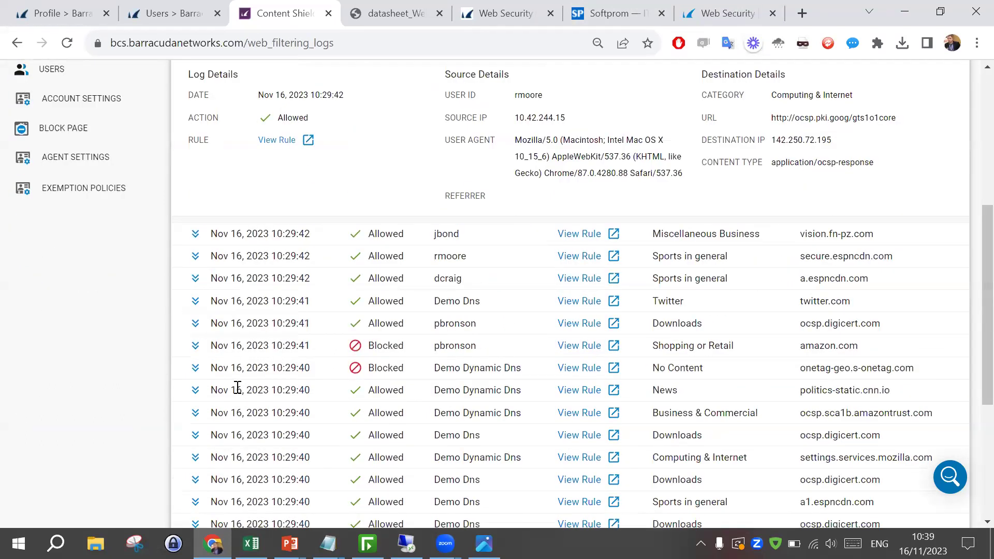
- Expand the blocked amazon.com log entry and examine its category, source and destination details
click(195, 346)
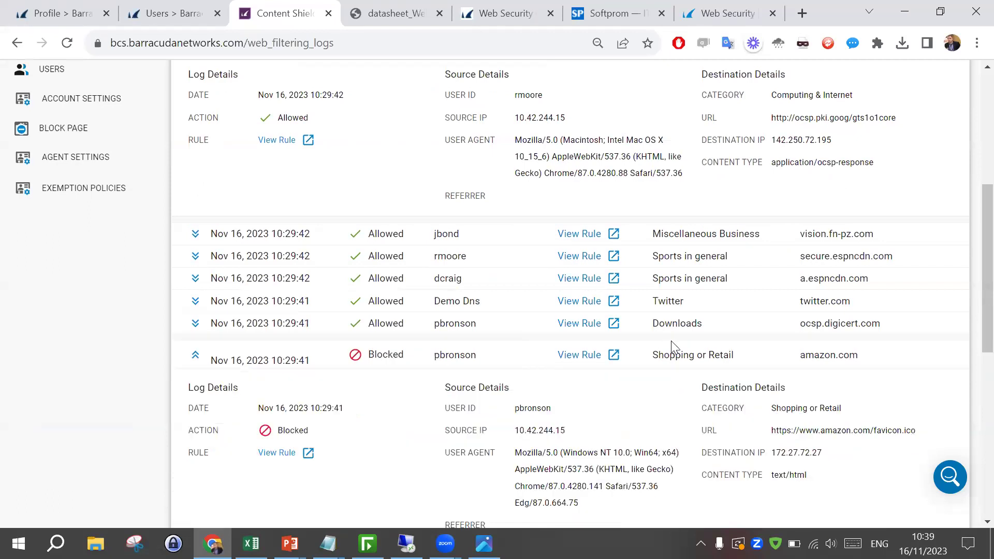
triple_click(703, 352)
click(618, 435)
scroll(570, 445, down, 3)
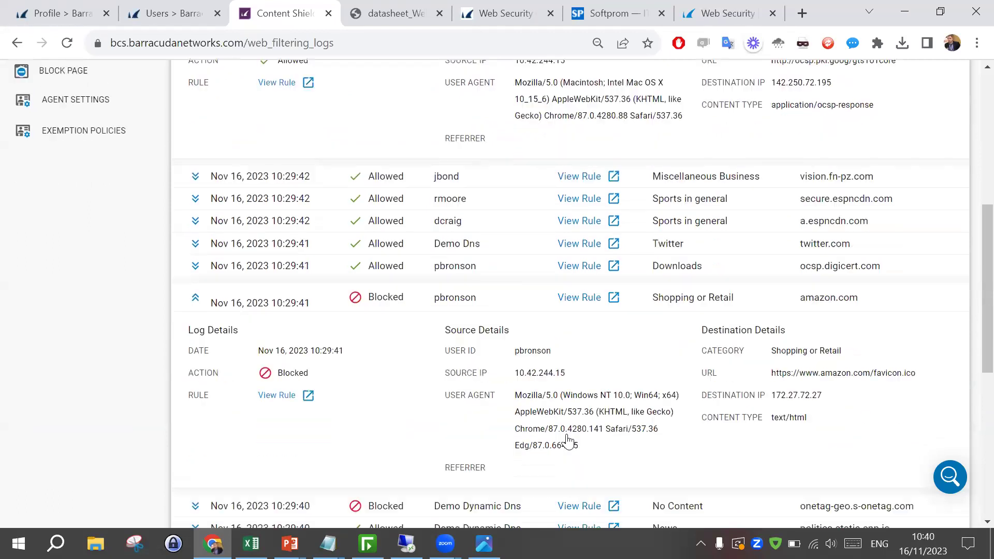
drag(635, 360, 311, 254)
click(386, 315)
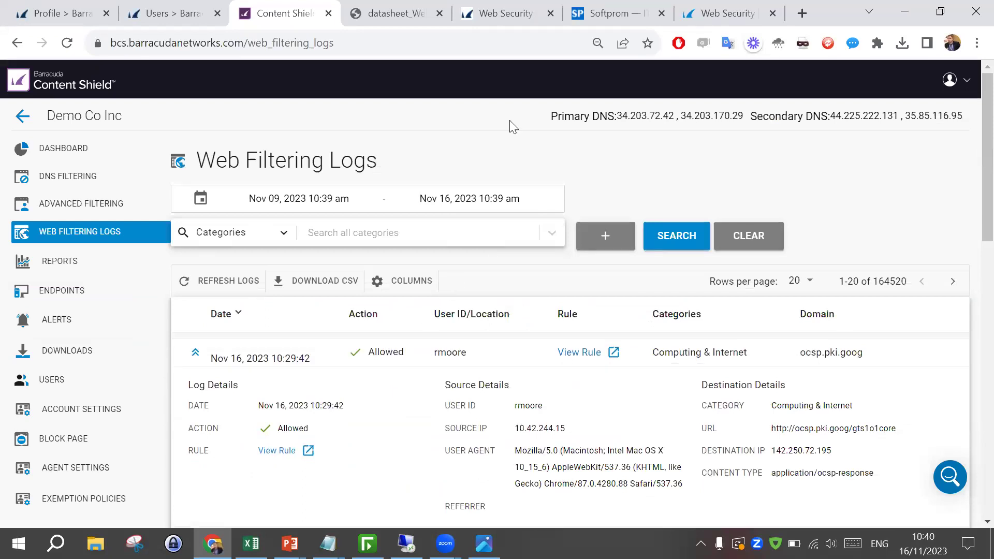
- Switch to the Web Security Gateway dashboard, look over its statistics, and reload the page
click(724, 11)
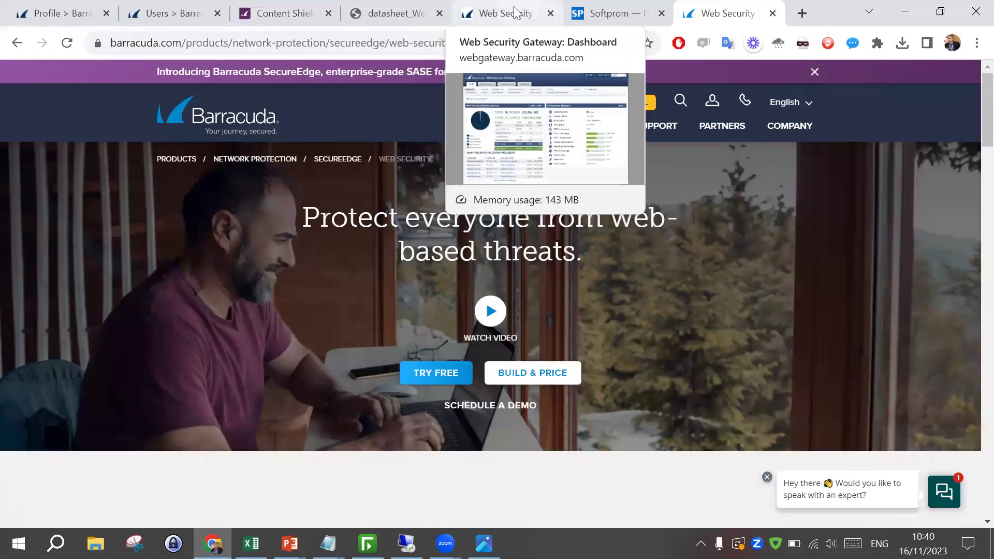
click(515, 11)
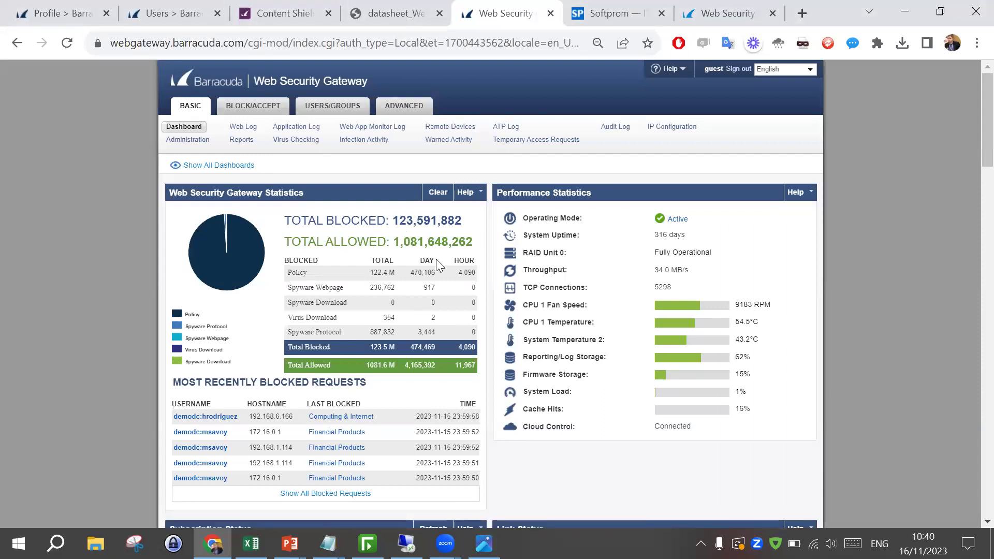
scroll(436, 258, down, 7)
scroll(436, 261, up, 7)
click(66, 42)
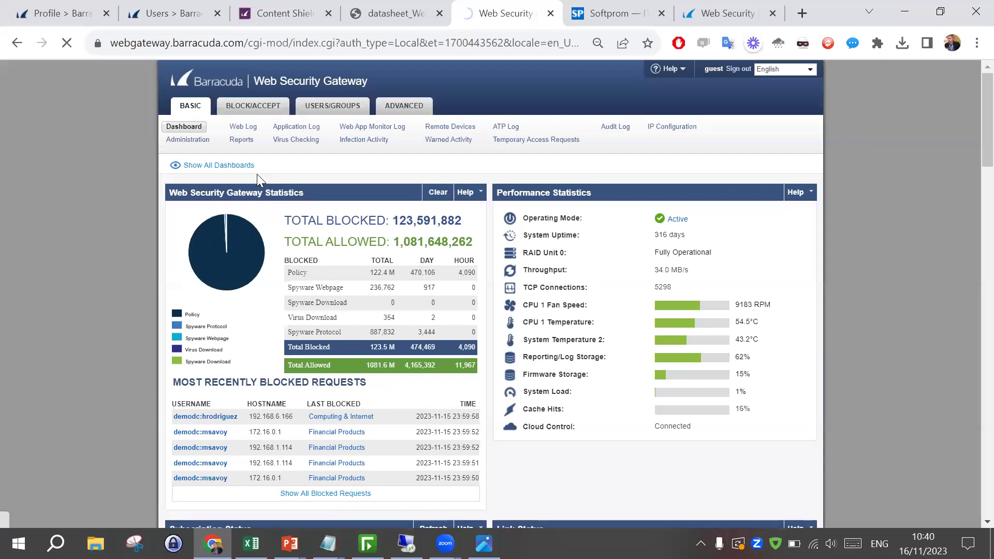
click(234, 83)
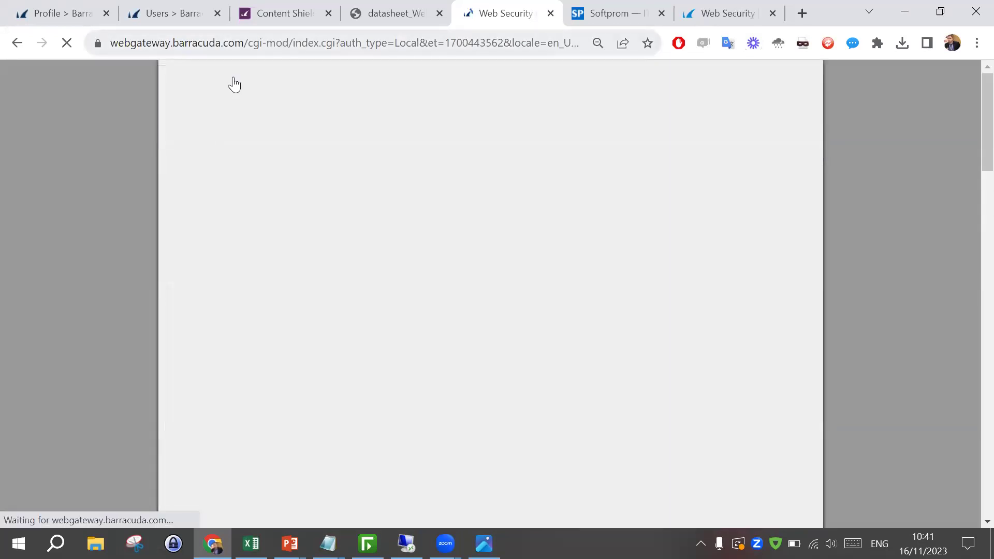
- Trim the gateway's URL to the bare host webgateway.barracuda.com and load it to reach the sign-in page
key(ctrl+l)
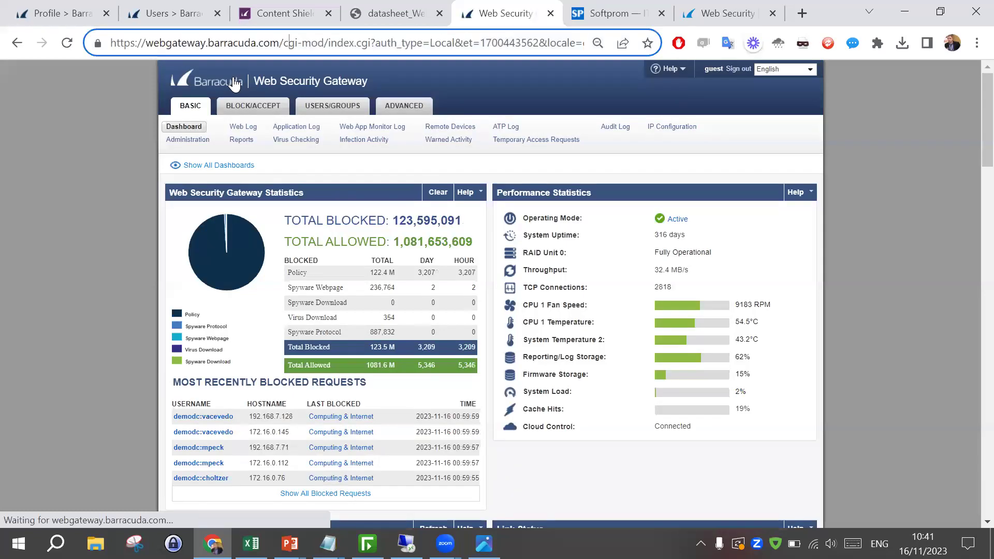
drag(280, 43, 91, 30)
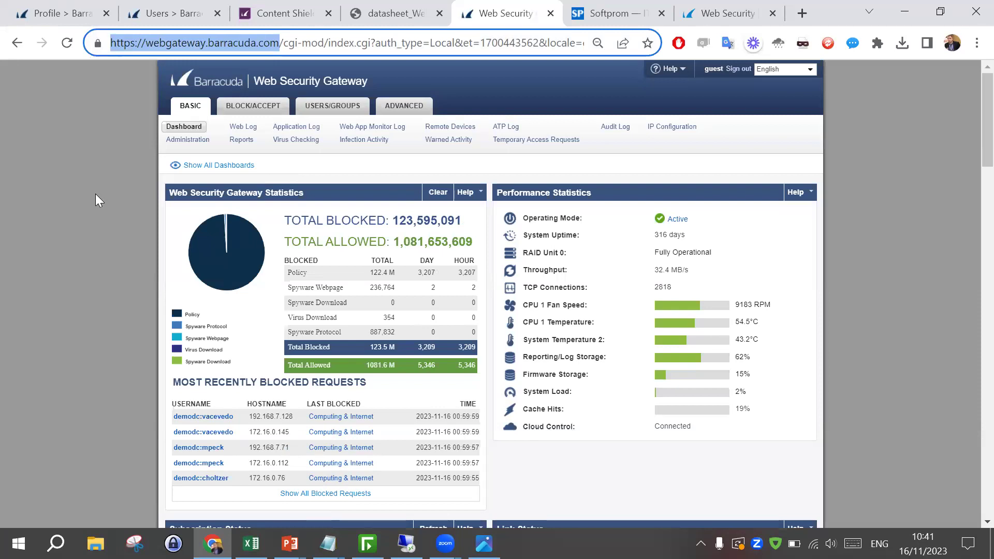
click(232, 80)
drag(283, 43, 816, 9)
key(BackSpace)
key(Return)
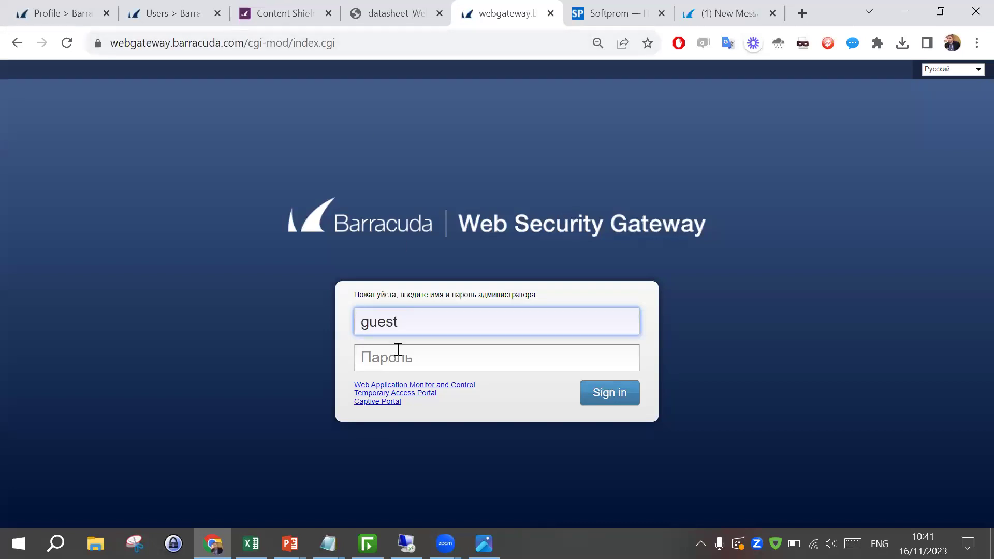
- Sign in to the Web Security Gateway as guest without a password, and switch the interface language to English
drag(398, 322, 354, 316)
click(284, 340)
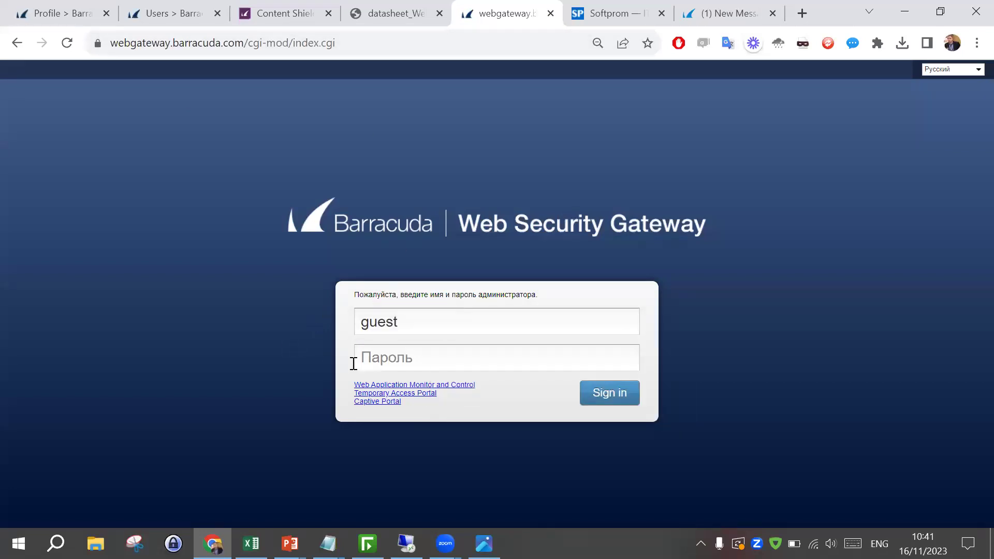
click(610, 395)
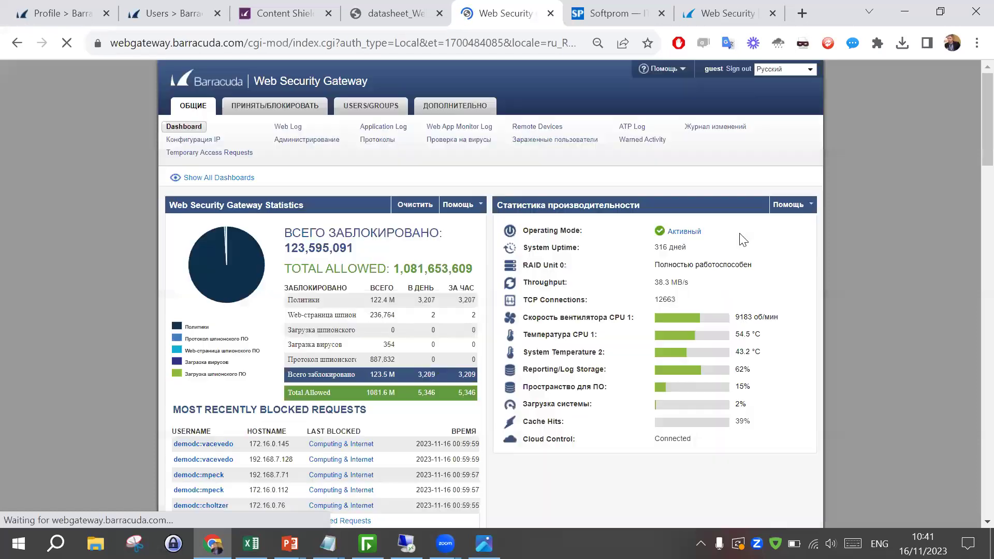
click(781, 72)
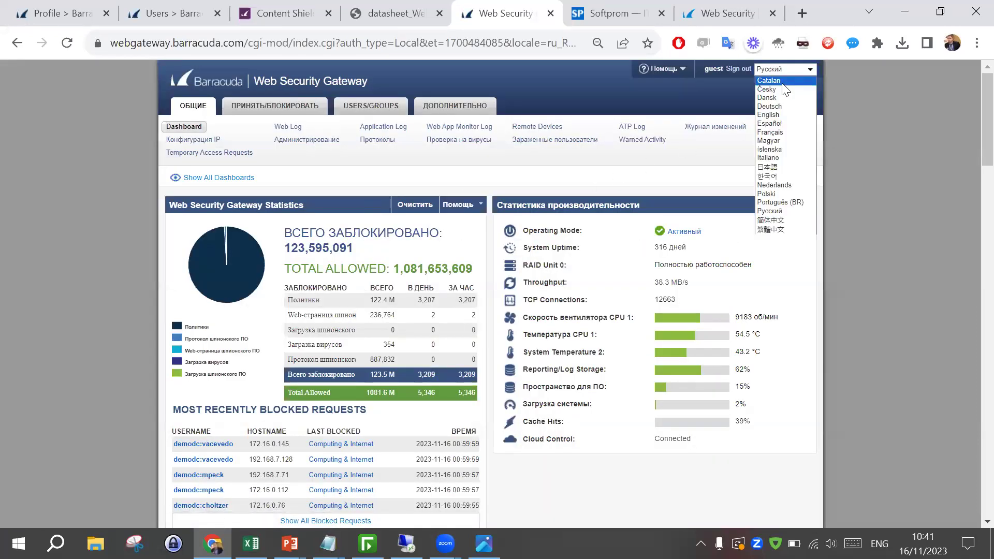
click(776, 115)
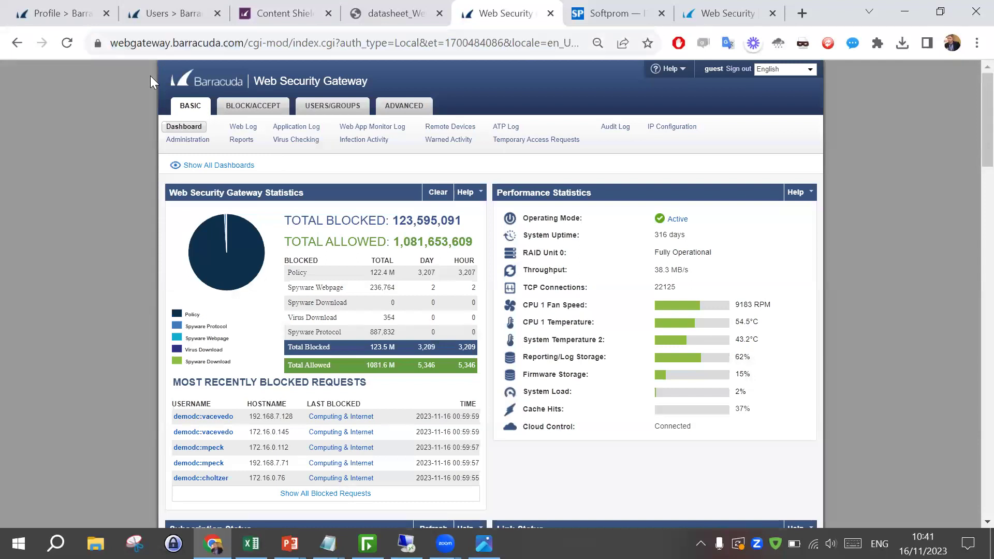
- Highlight the webgateway.barracuda.com part of the page's web address to point out the demo gateway
click(172, 52)
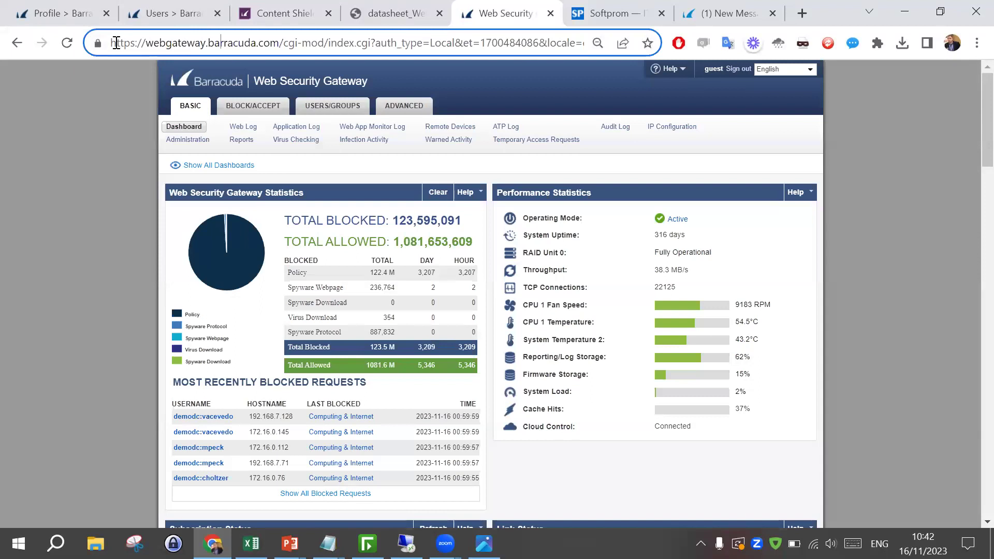
drag(112, 42, 266, 43)
click(150, 241)
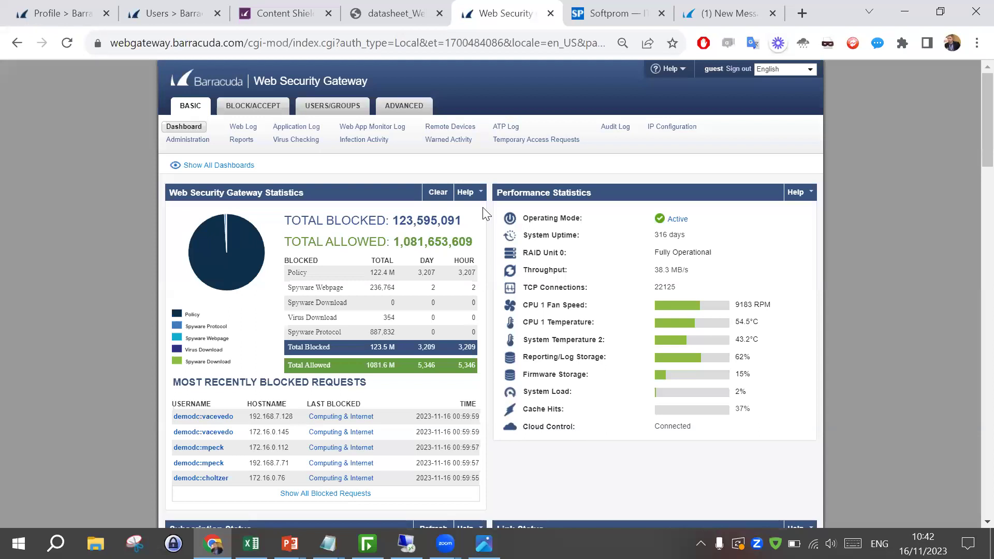
- Open the gateway's advanced SSL Inspection settings and examine the available certificates section
mouse_move(399, 114)
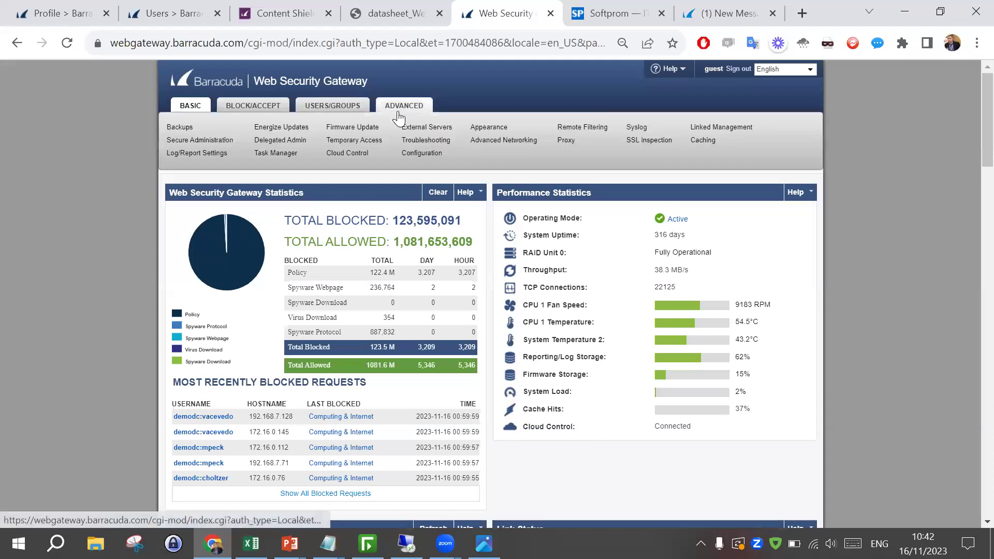
click(644, 142)
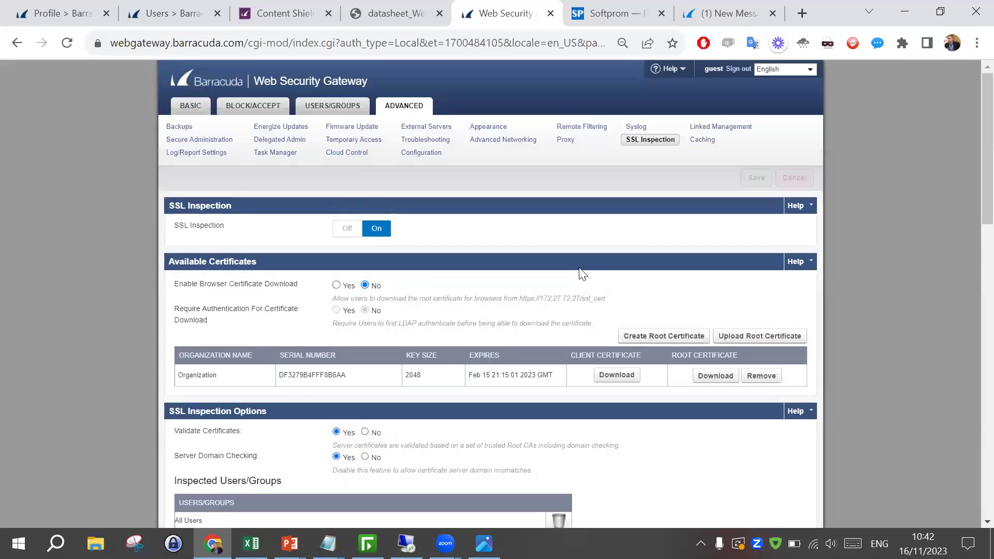
drag(167, 260, 760, 378)
click(876, 375)
- Return to the gateway's main dashboard and examine its statistics and most recently blocked requests
click(207, 140)
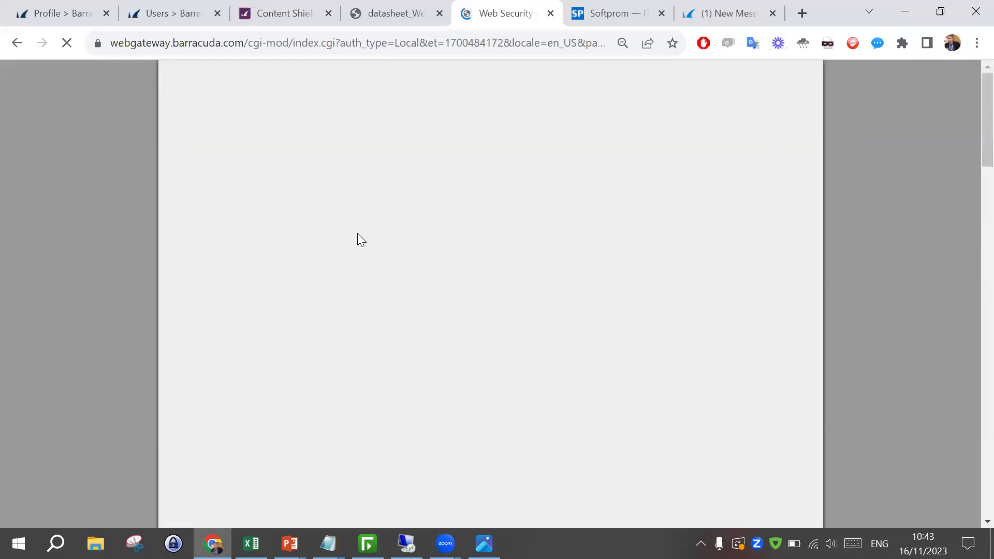
scroll(339, 258, down, 10)
scroll(337, 258, up, 9)
scroll(338, 258, up, 2)
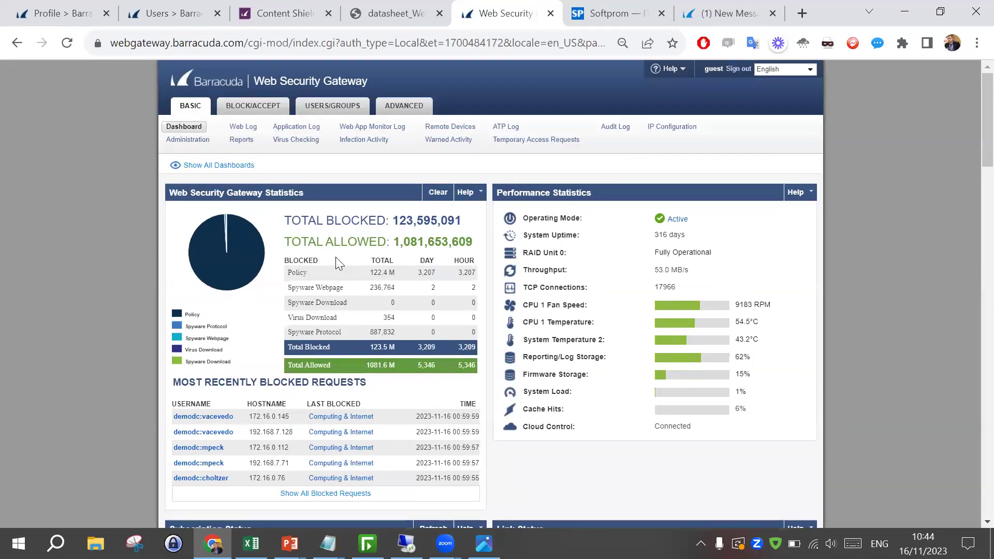
scroll(316, 262, down, 3)
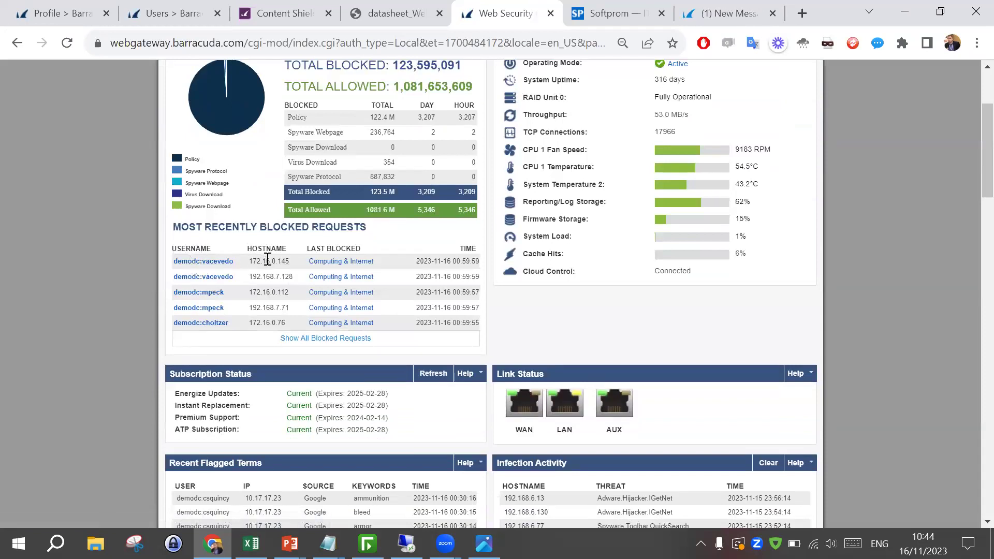
scroll(310, 330, up, 3)
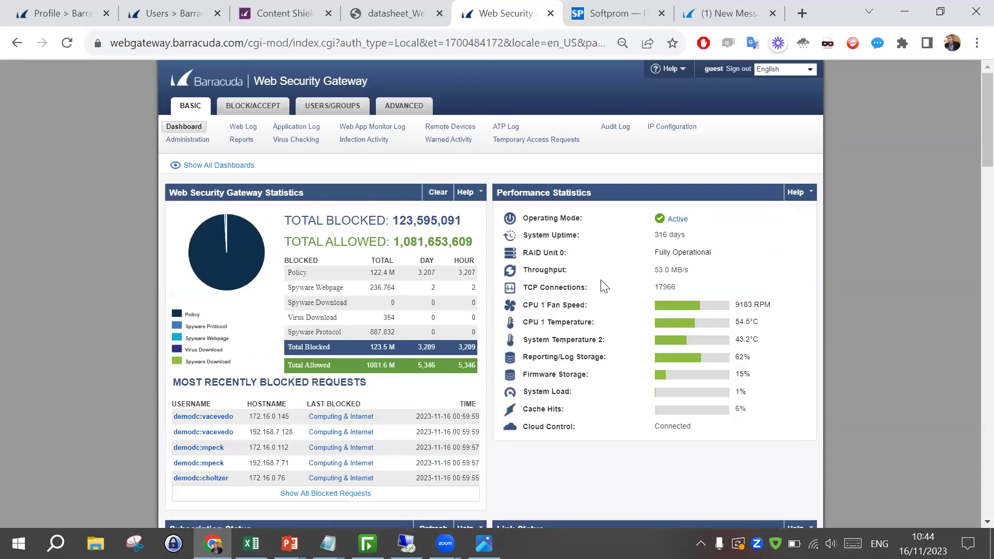
- Examine the Performance Statistics on the dashboard, highlighting the throughput value and the hardware status readings
triple_click(657, 279)
click(674, 272)
drag(689, 270, 651, 272)
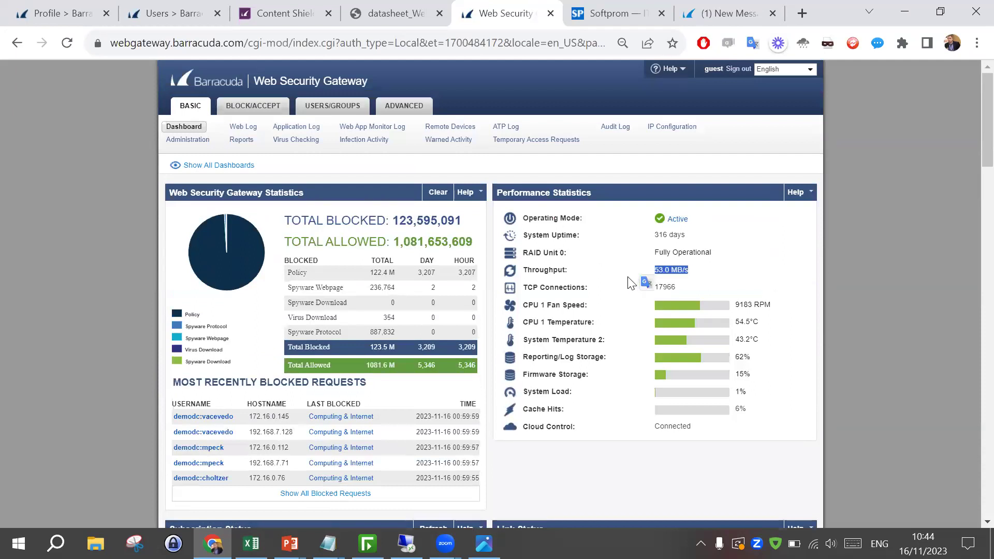
click(629, 276)
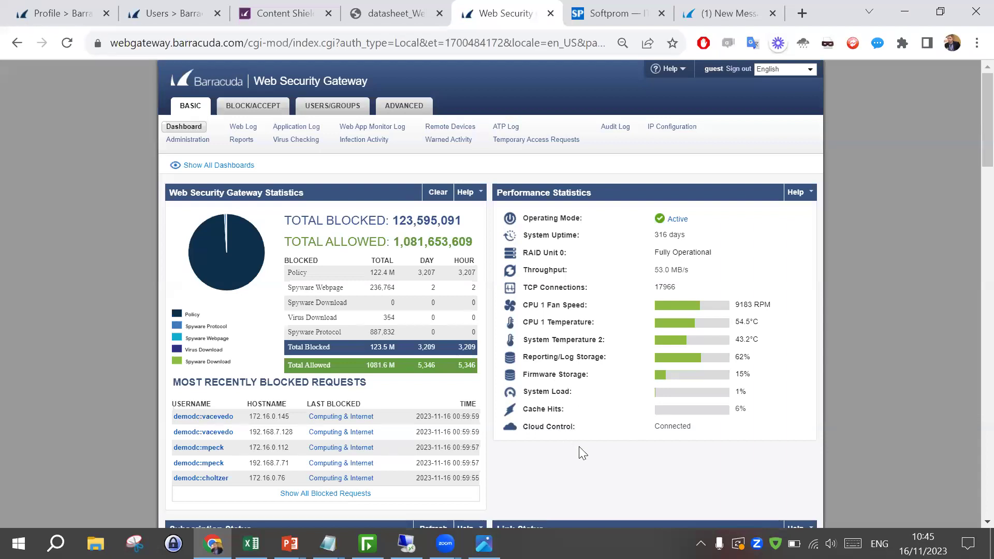
drag(558, 235, 587, 396)
click(619, 460)
- Examine the dashboard's subscription status, flagged terms, infection activity, advanced threats and remote devices
scroll(569, 414, down, 6)
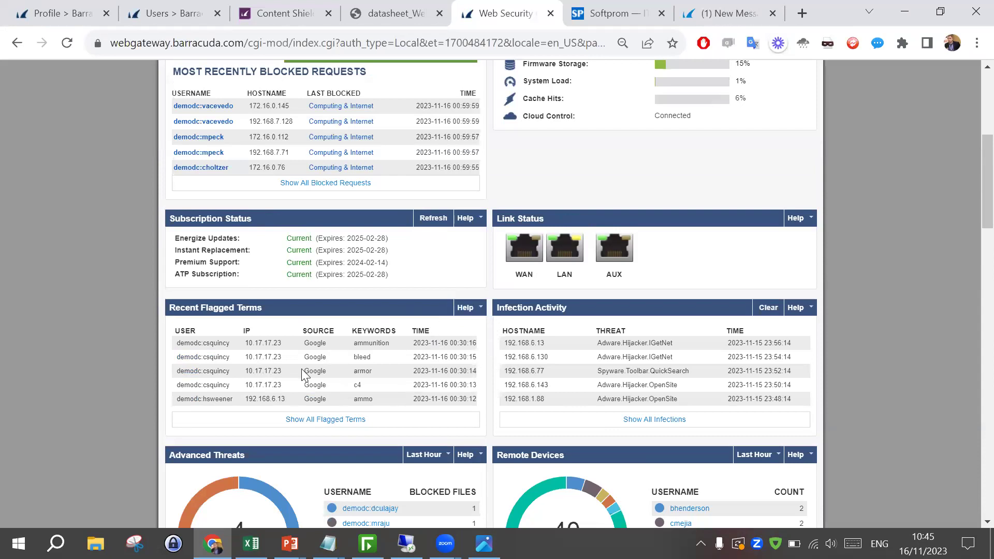
scroll(305, 369, down, 3)
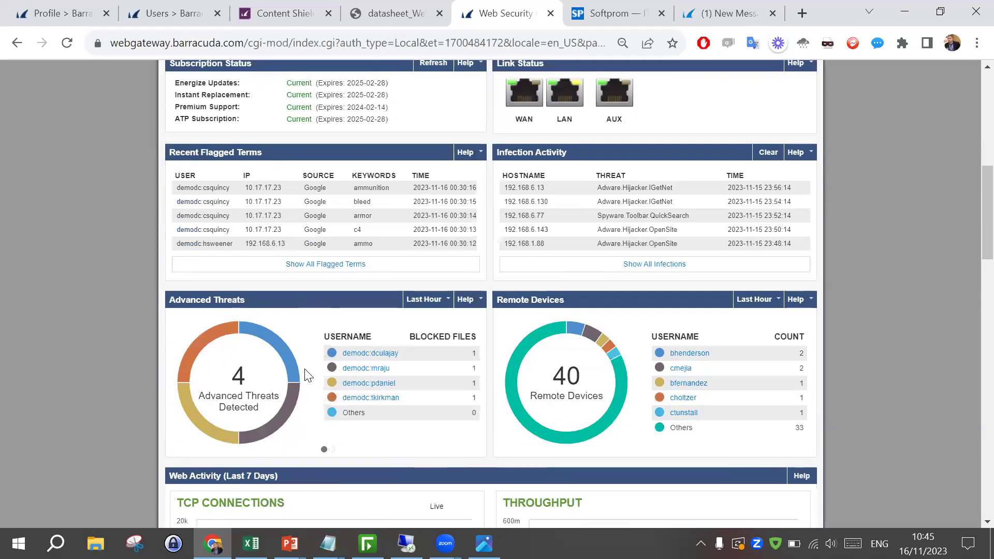
scroll(308, 374, down, 2)
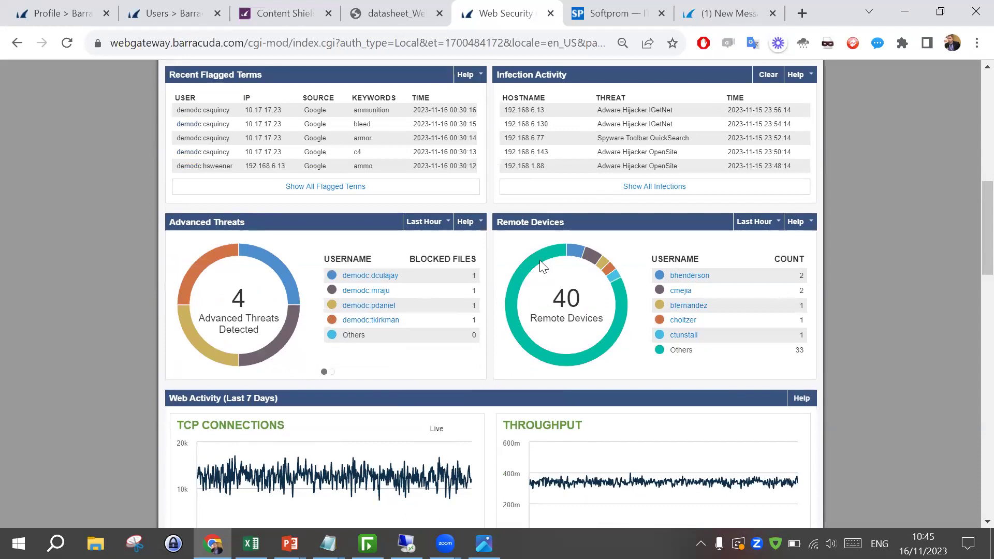
mouse_move(539, 316)
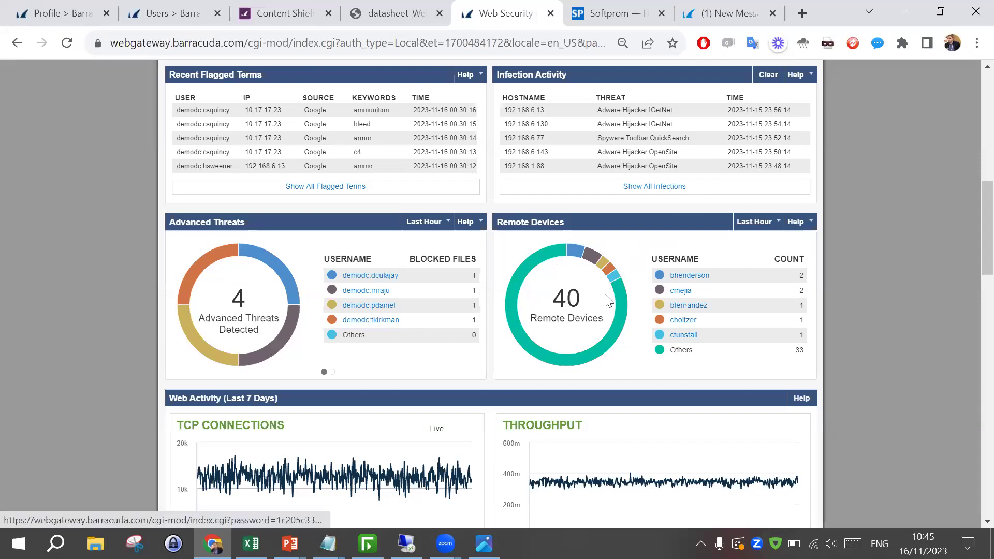
- Examine the dashboard's Web Activity graphs for TCP connections, throughput, active users and top super categories over the last 7 days
scroll(603, 296, down, 5)
scroll(602, 298, down, 10)
scroll(602, 298, up, 12)
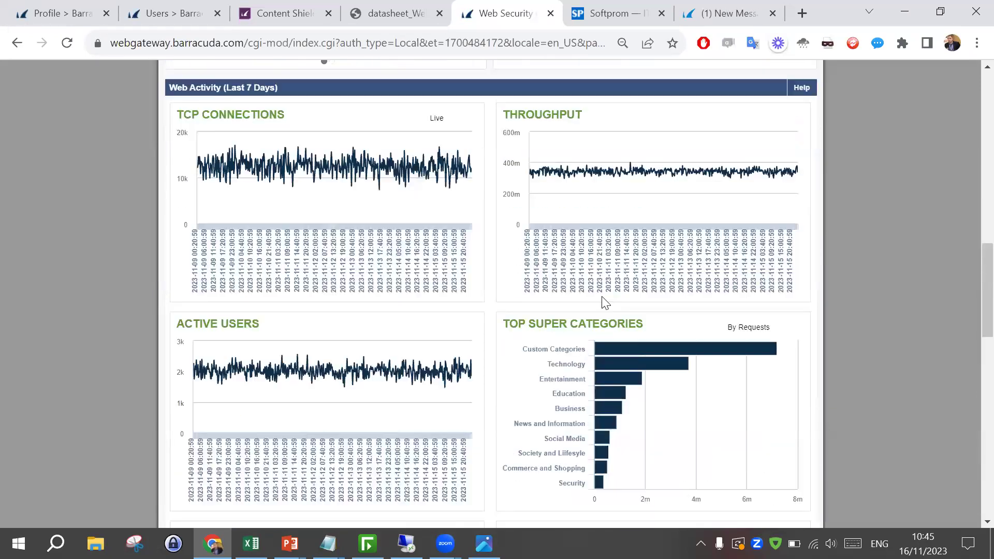
scroll(603, 300, up, 10)
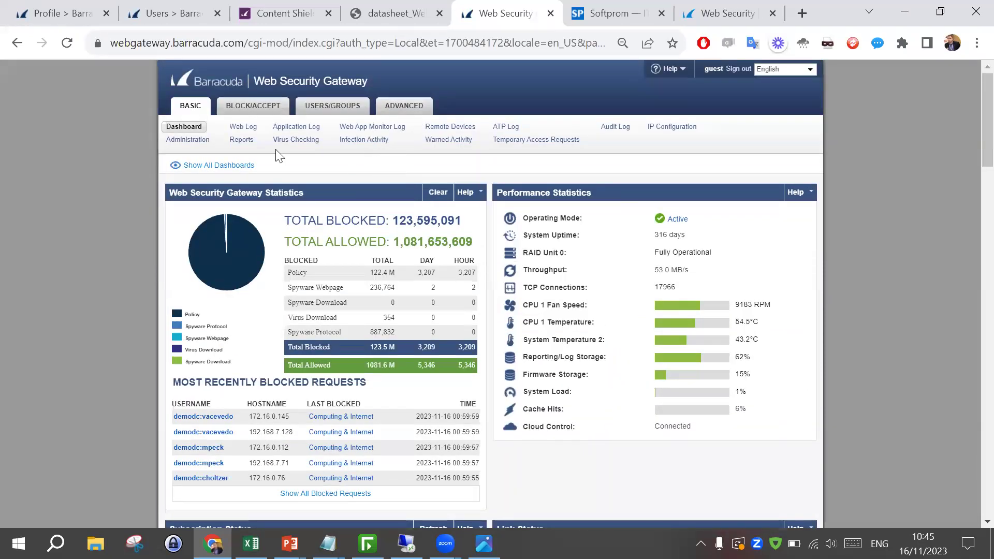
- Open the gateway's Web Log and examine the blocked and allowed requests with their details and reasons
click(243, 129)
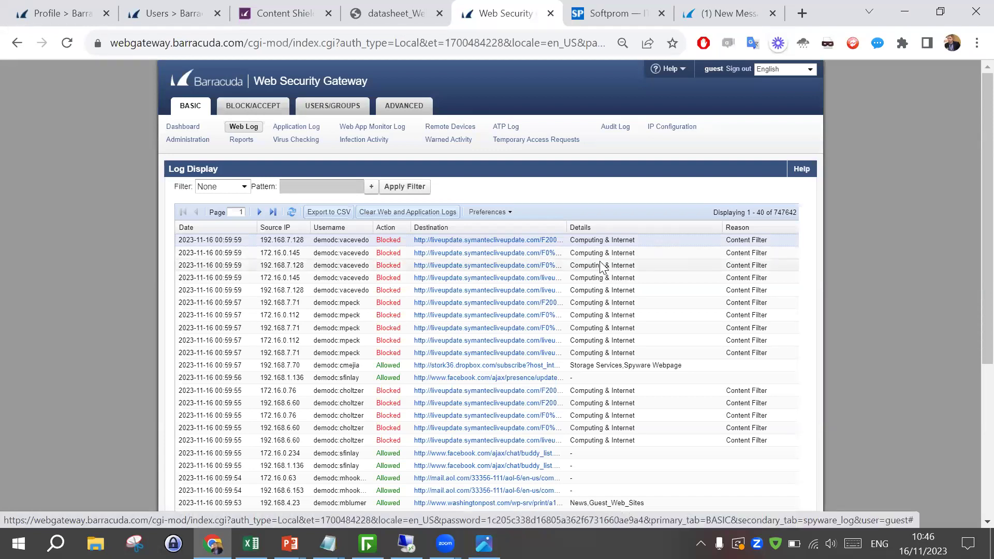
scroll(592, 292, down, 5)
scroll(590, 290, up, 5)
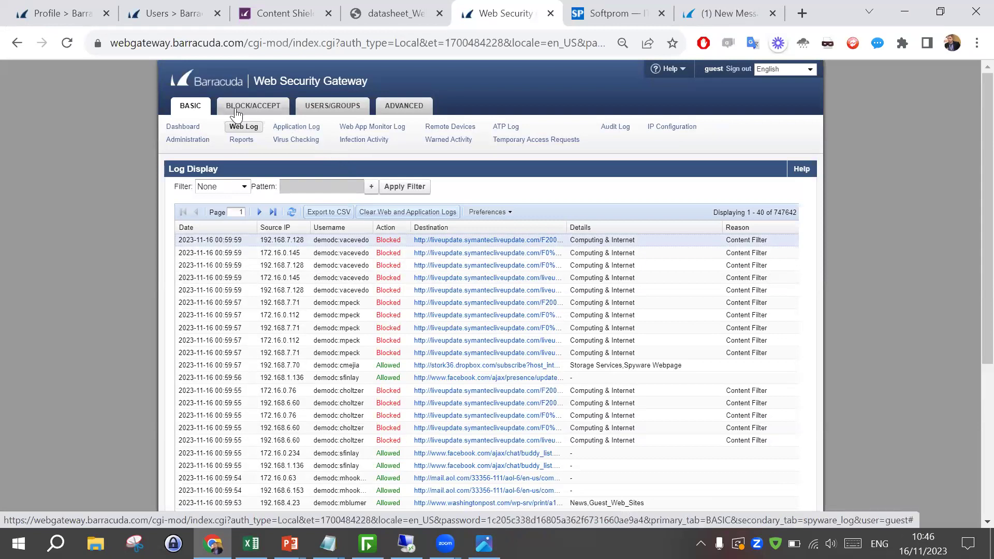
- Open the Content Filter settings and review all category groups, from Adult Material through Safe Browsing, down to Content Filter Lookup
mouse_move(253, 107)
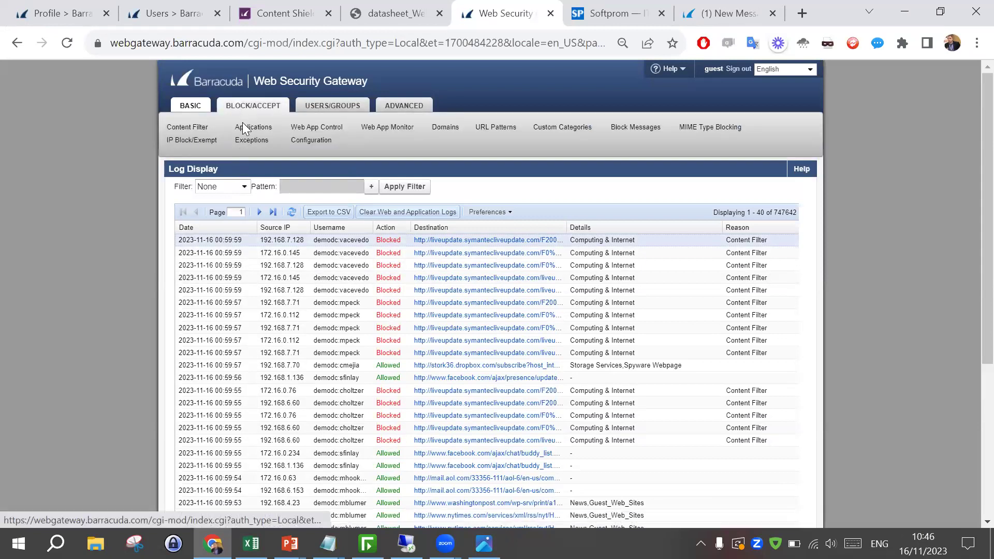
click(198, 133)
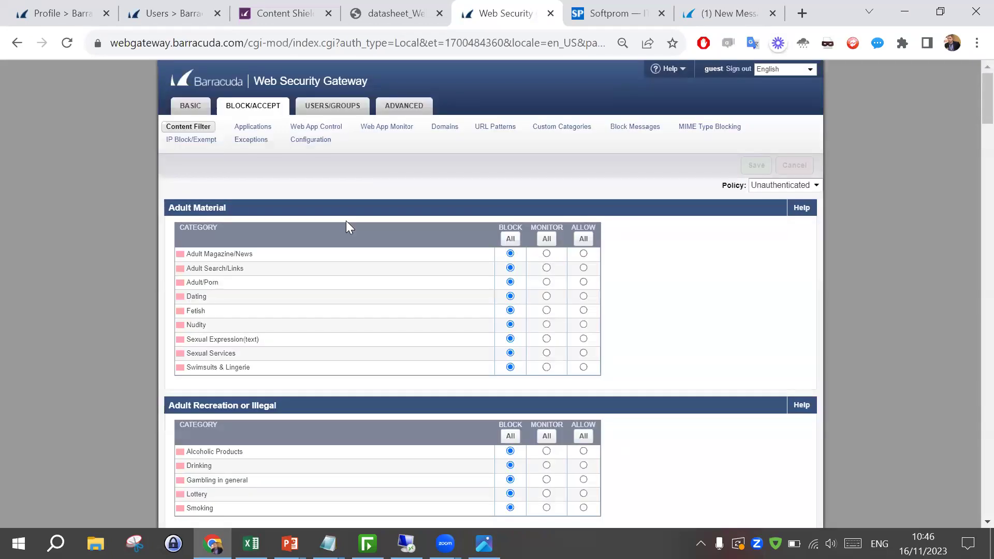
scroll(167, 342, down, 1)
scroll(167, 342, down, 20)
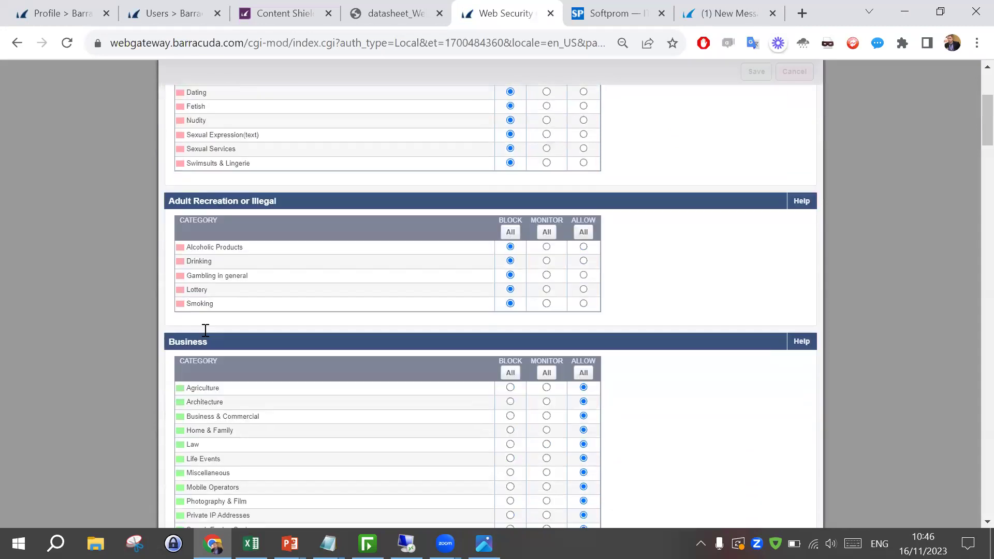
scroll(247, 346, down, 19)
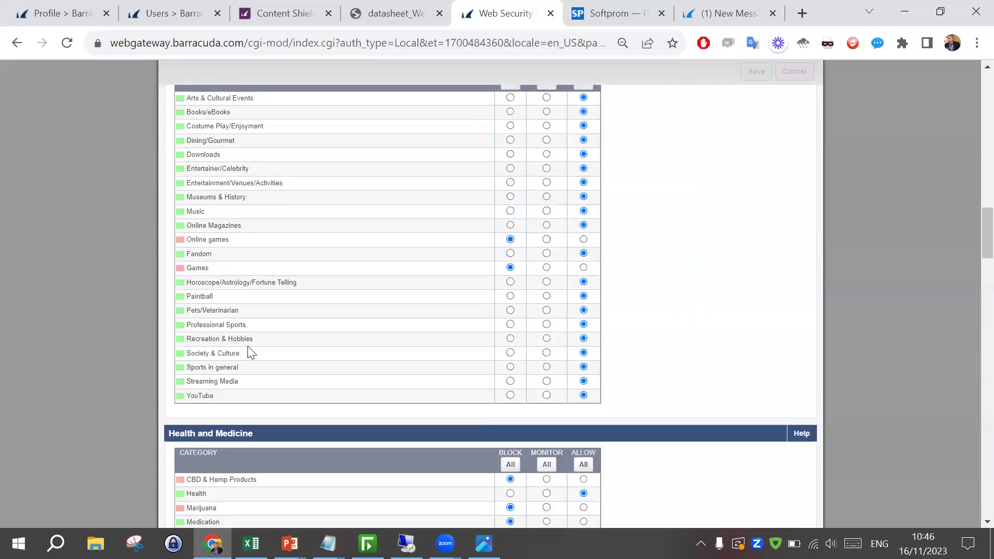
scroll(248, 349, down, 12)
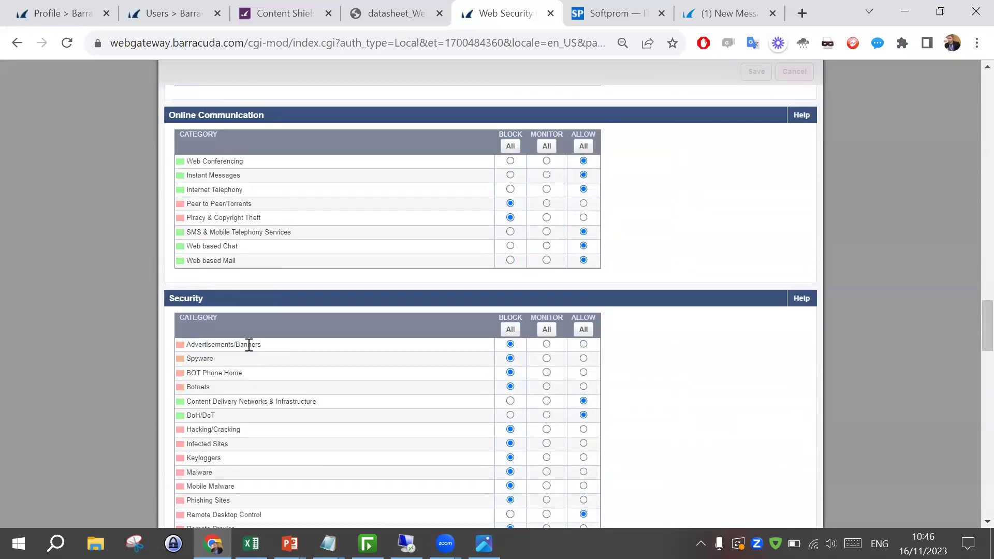
scroll(249, 344, down, 15)
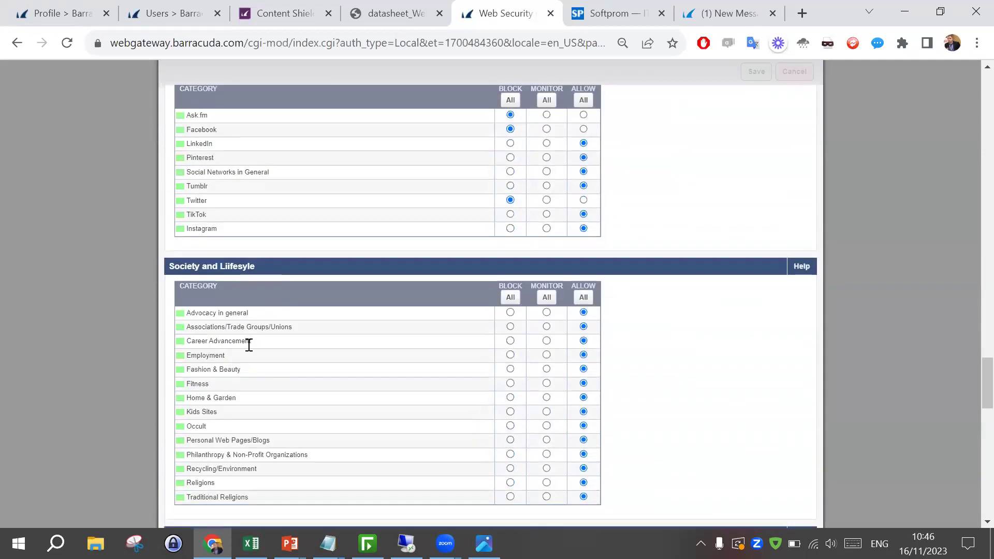
scroll(248, 345, down, 5)
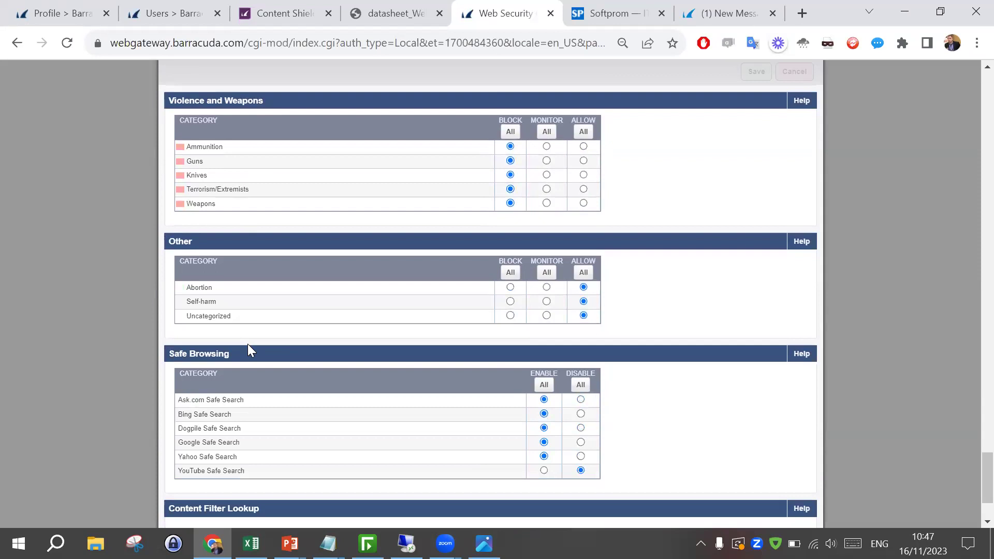
scroll(248, 345, down, 3)
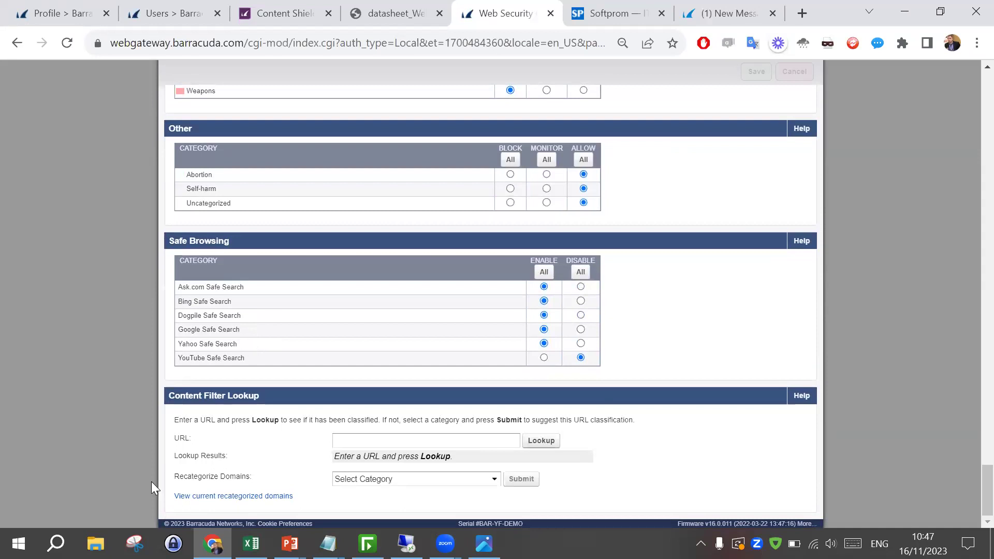
- Look up how adult.com is classified using Content Filter Lookup
click(351, 441)
click(240, 396)
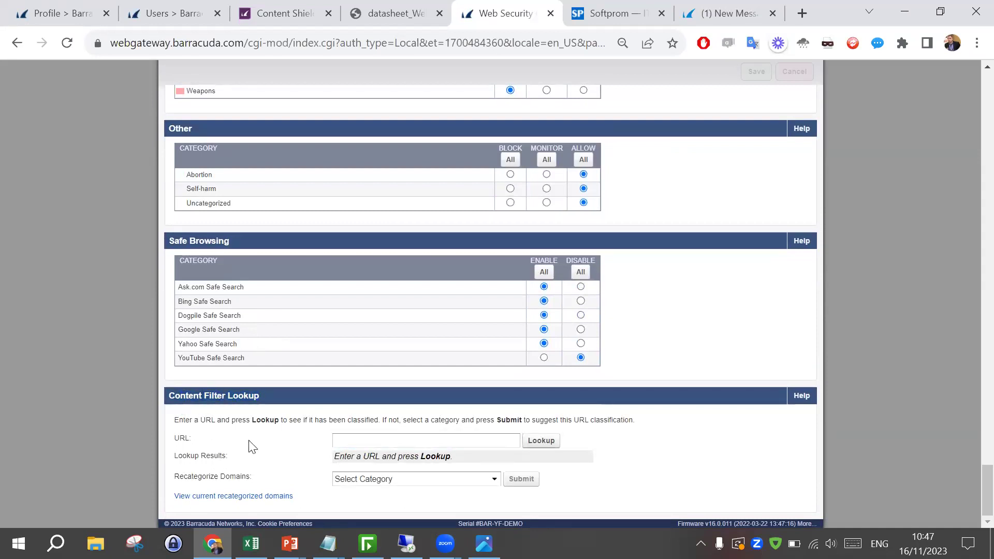
click(366, 439)
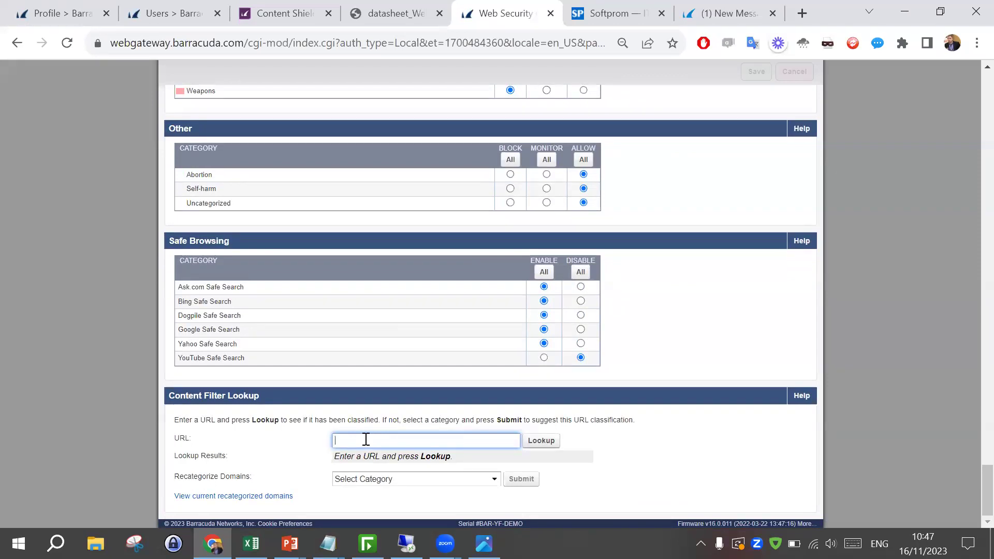
text(adult.com)
click(541, 441)
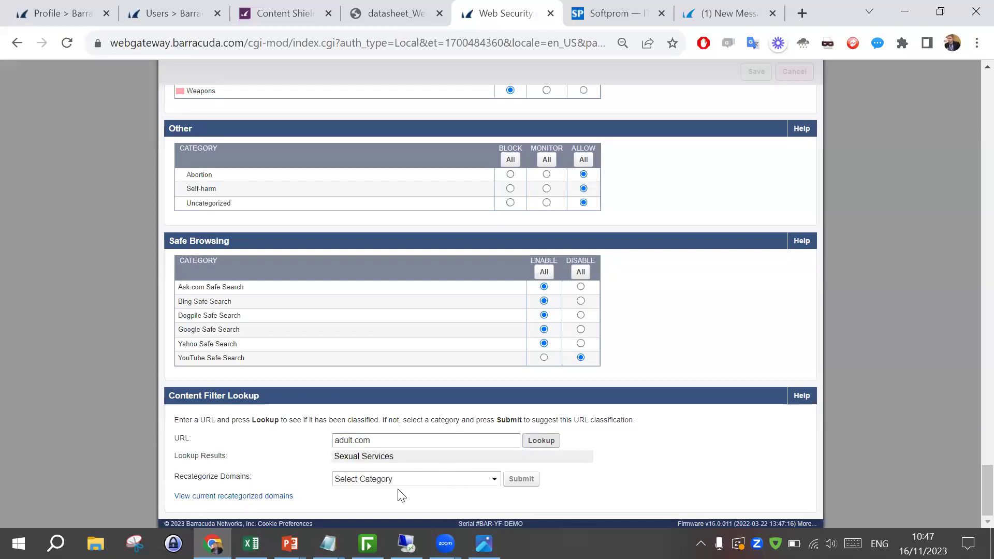
- Look up the content filter classifications of news.com and google.com
double_click(378, 440)
text(news.com)
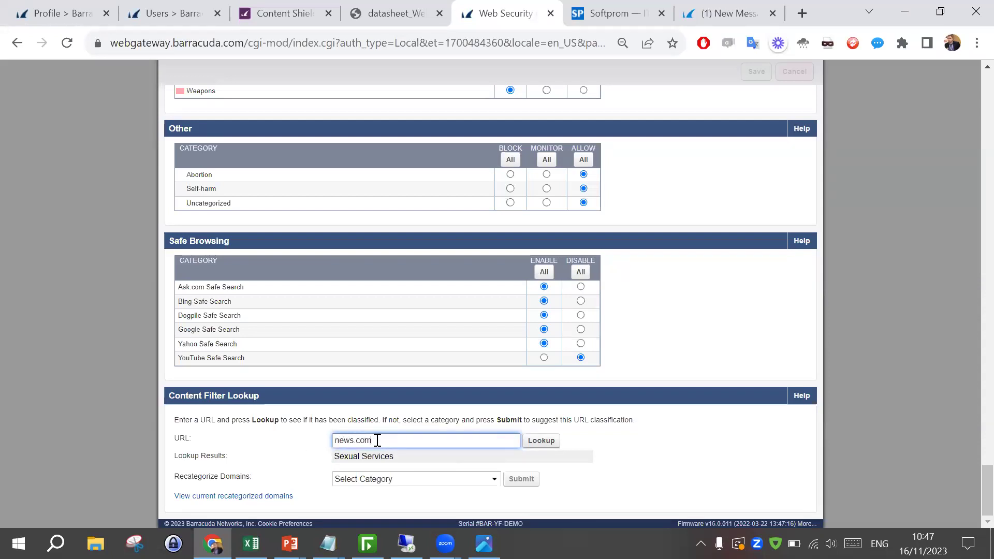
click(540, 441)
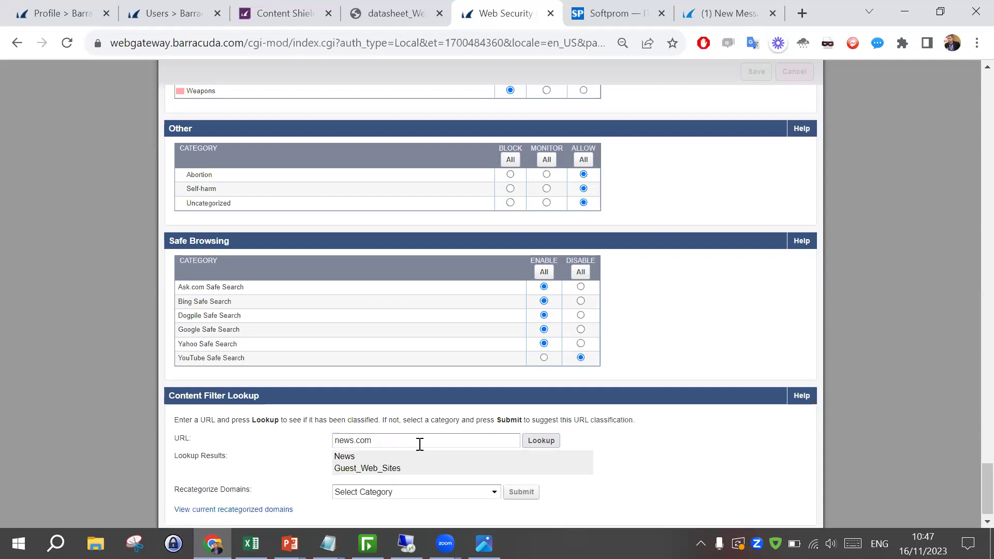
drag(380, 440, 317, 454)
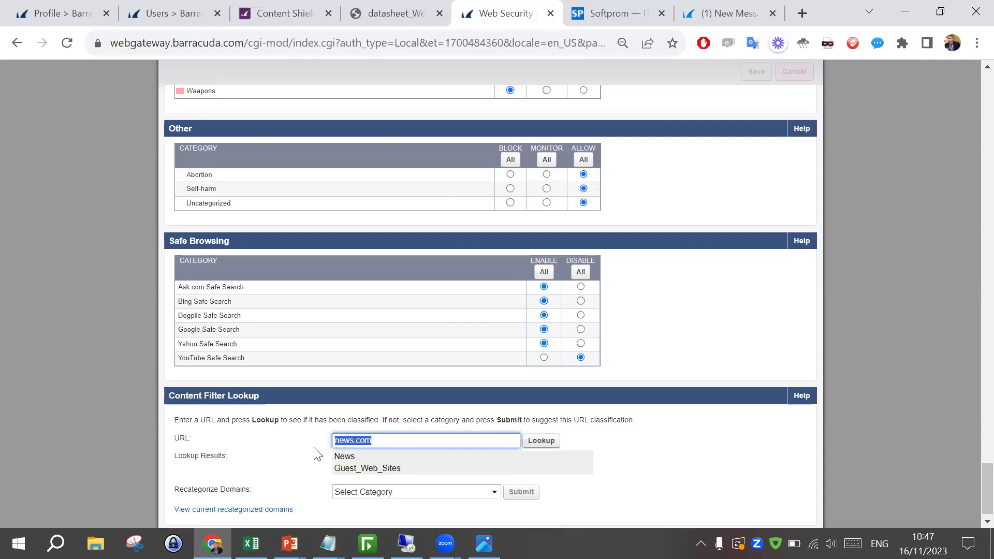
text(google.com)
click(541, 440)
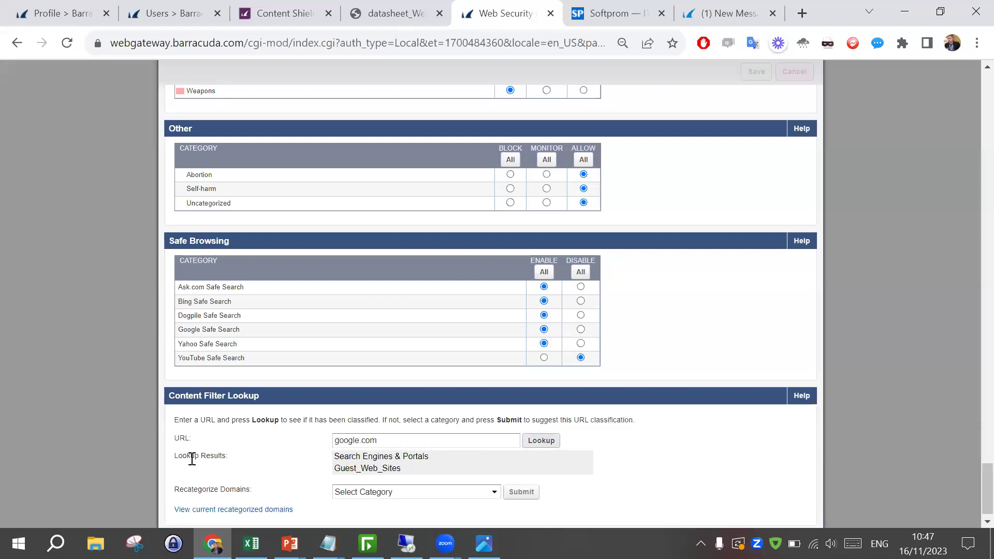
- Examine the google.com lookup results and the categories offered for recategorizing domains, leaving the category unselected
drag(159, 405, 256, 473)
click(259, 470)
drag(173, 496, 266, 491)
click(272, 464)
drag(343, 456, 409, 470)
click(373, 470)
click(371, 494)
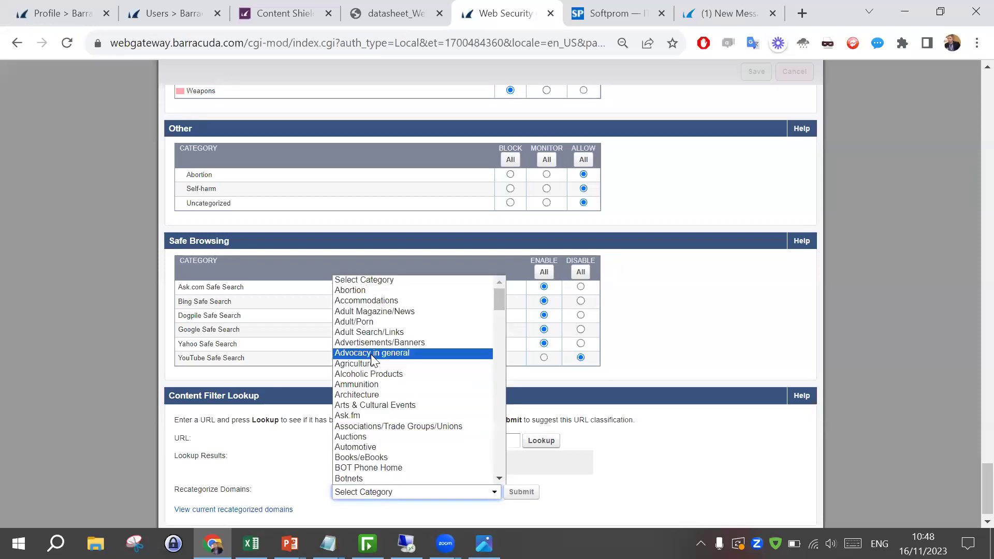
click(291, 484)
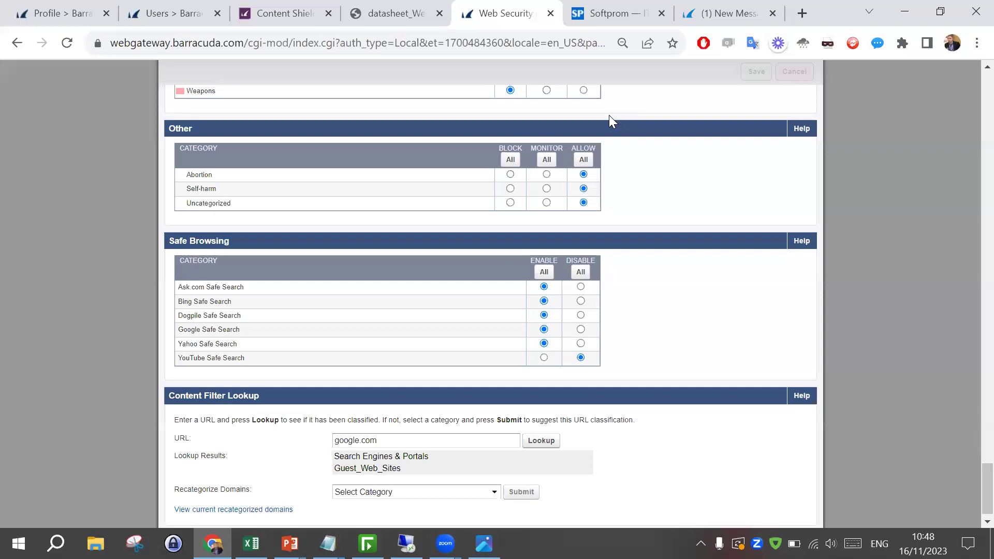
- Return to the Adult Material categories and highlight the Block, Monitor and Allow action headings
scroll(461, 414, up, 15)
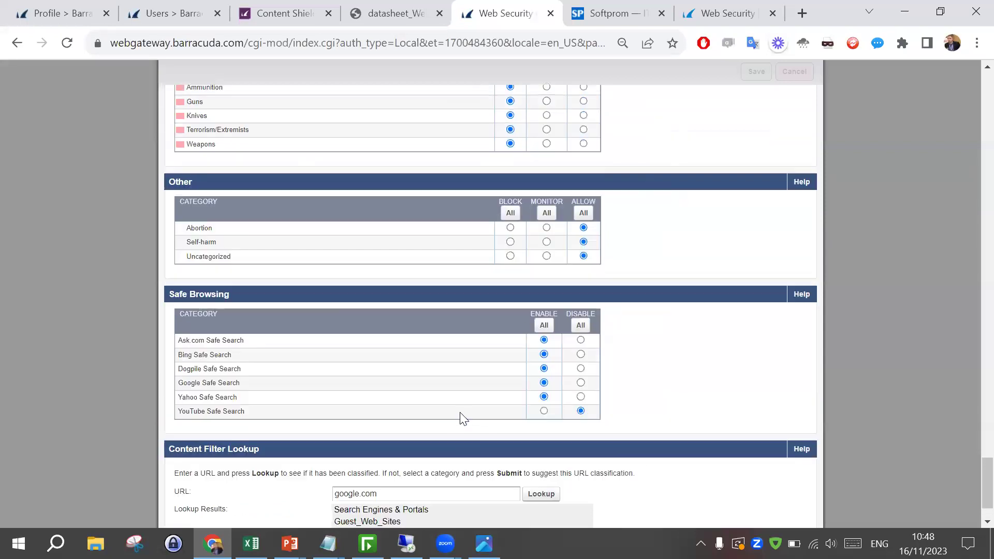
scroll(469, 410, up, 10)
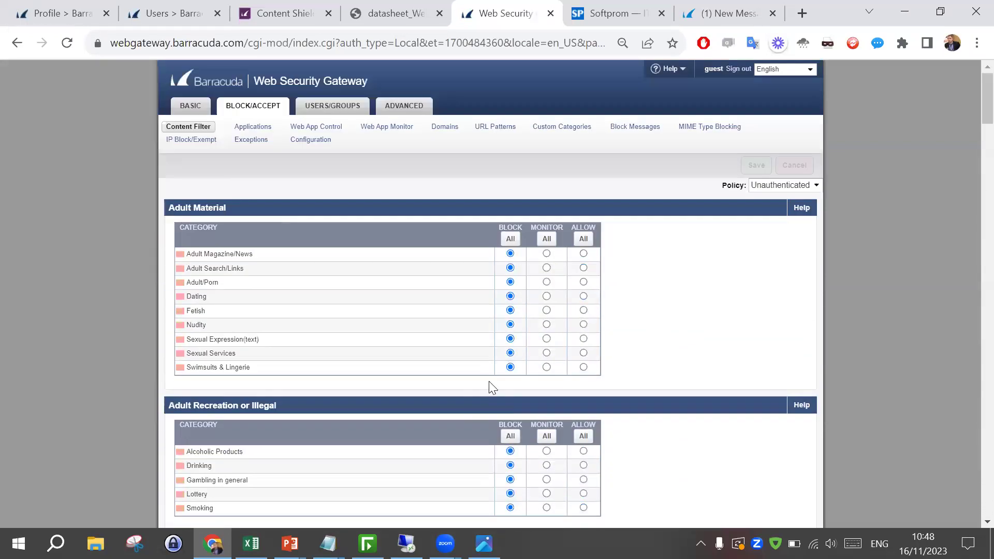
double_click(511, 226)
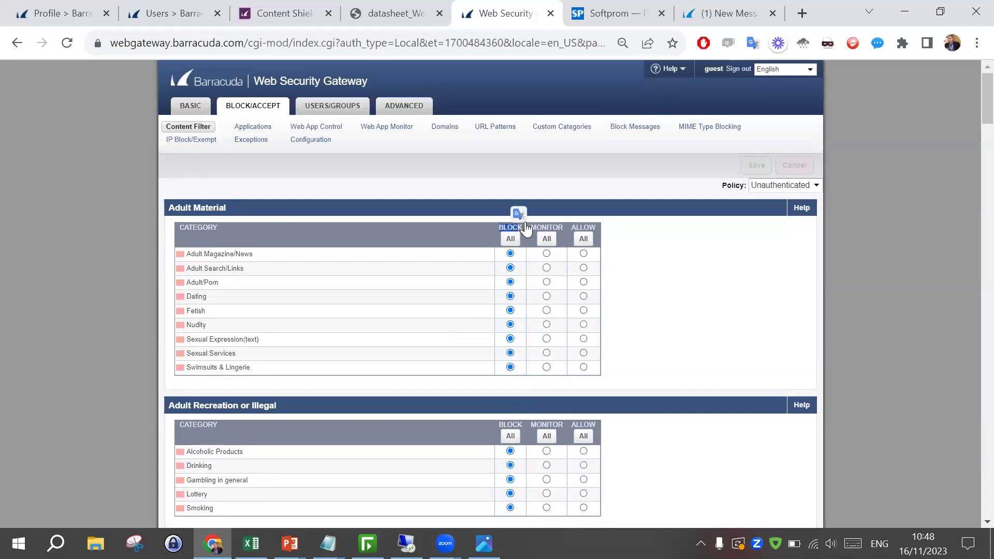
drag(528, 227, 570, 218)
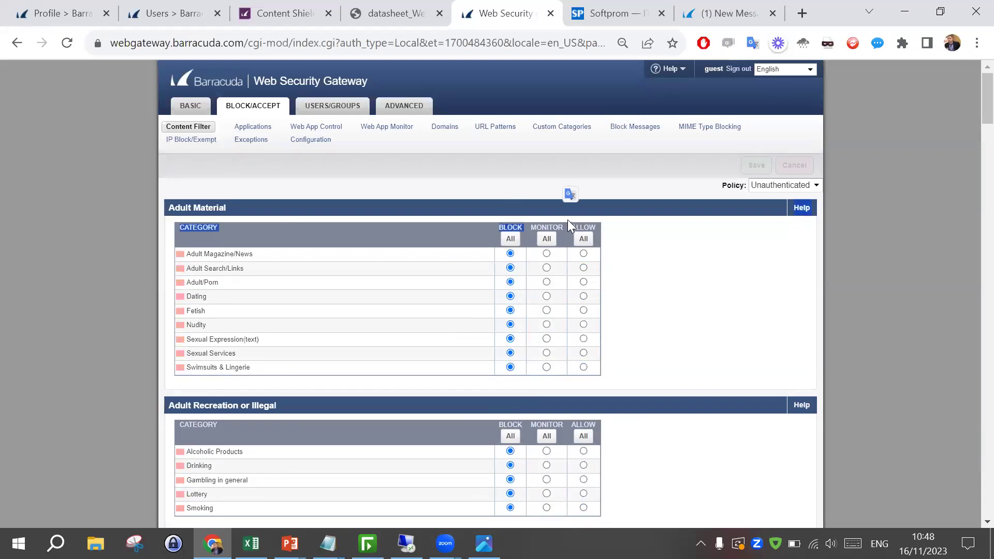
click(601, 227)
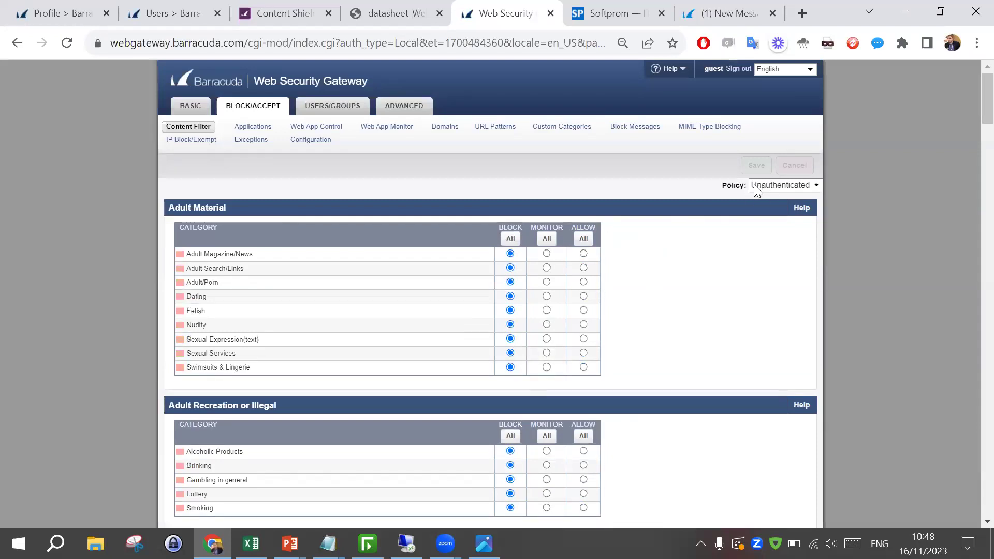
- Examine the Unauthenticated and Authenticated policy choices for the content filter without switching the policy
drag(722, 186, 747, 187)
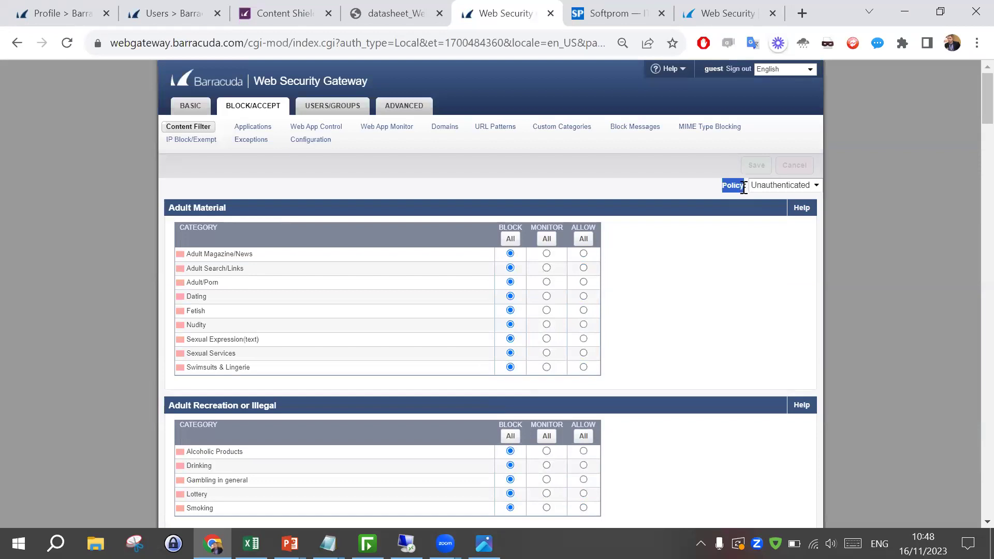
click(780, 184)
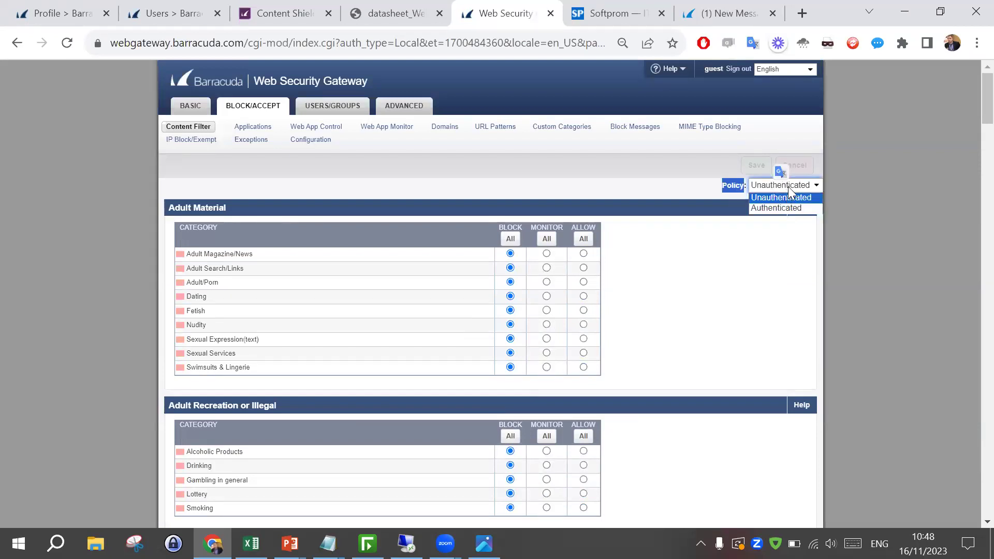
click(776, 227)
double_click(737, 185)
click(738, 258)
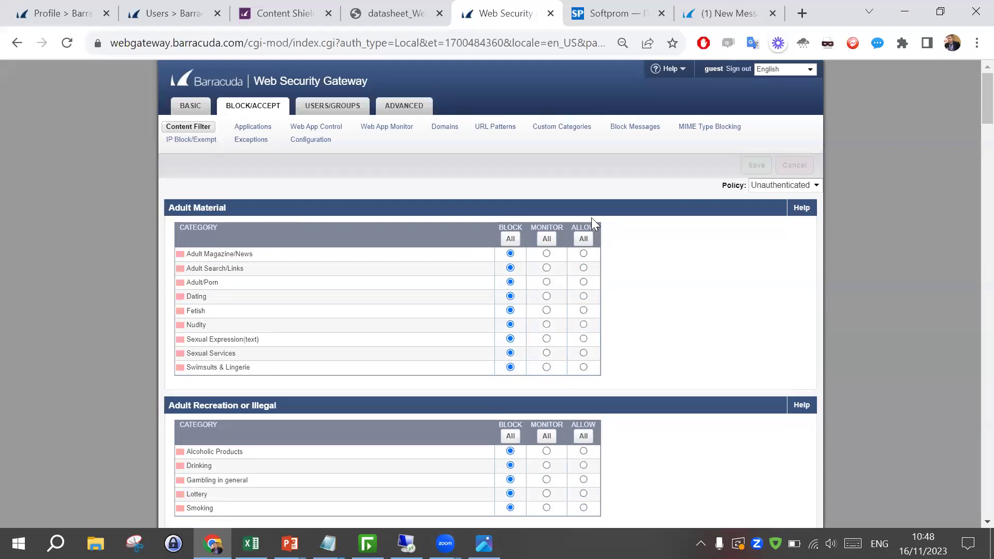
drag(327, 166, 702, 441)
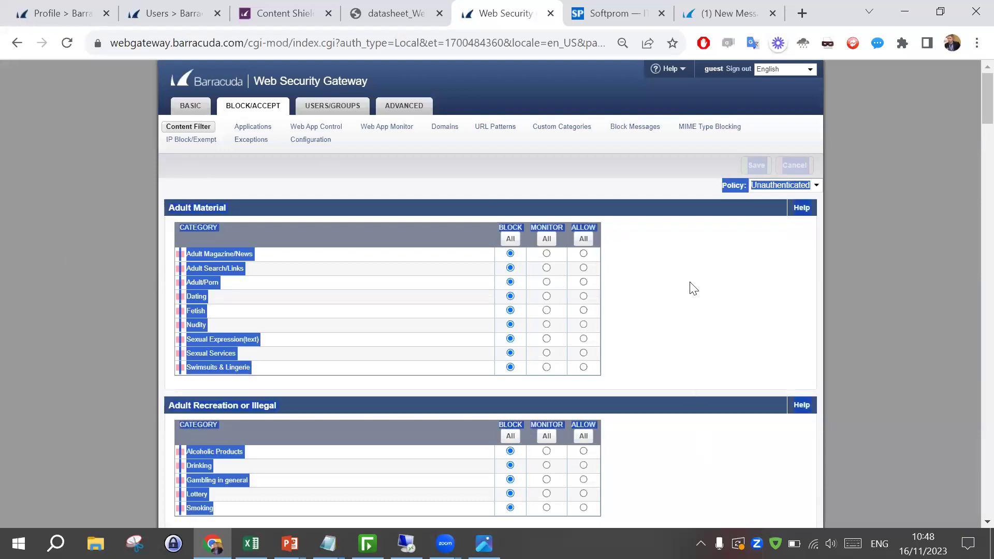
click(707, 279)
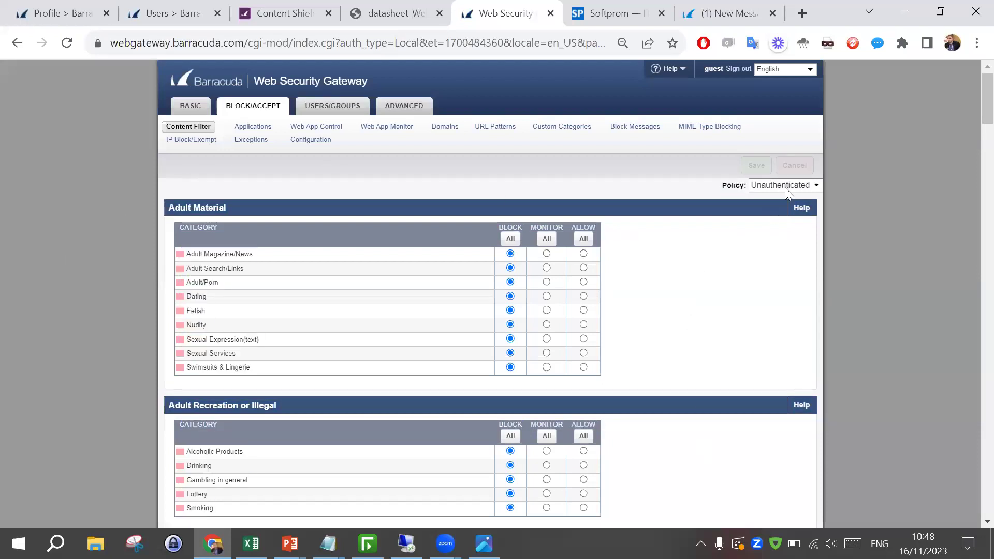
click(763, 183)
click(767, 183)
click(745, 271)
- Open the Users/Groups Authentication settings and examine the new authentication service options, including the LDAP server type
mouse_move(350, 112)
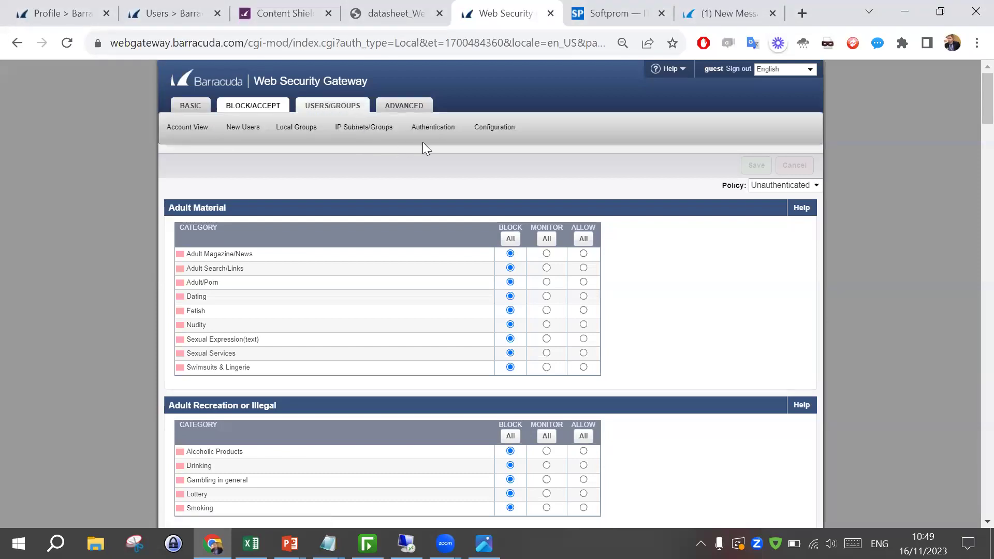
click(433, 130)
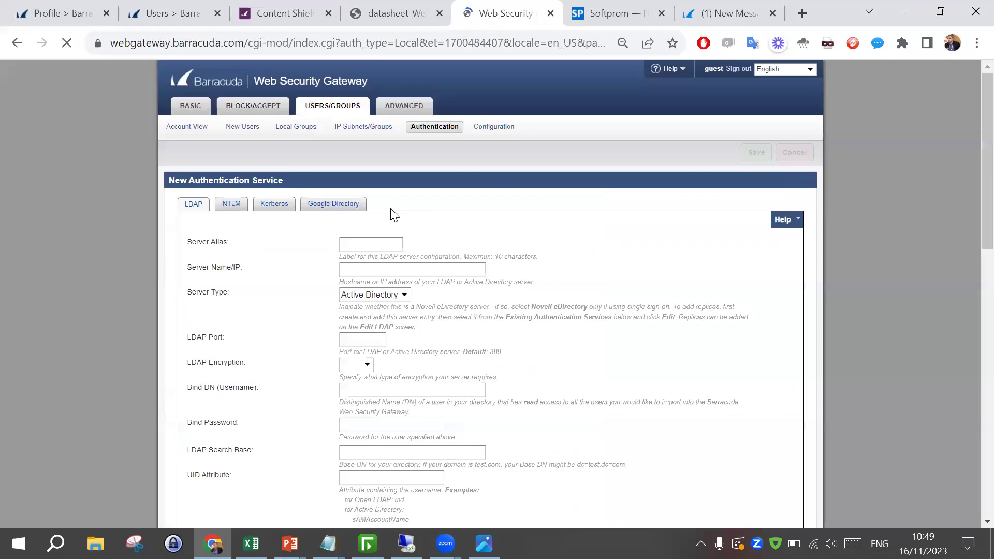
click(392, 294)
click(309, 275)
triple_click(181, 205)
click(293, 275)
- Return to the Content Filter category settings for blocking and accepting web content
mouse_move(249, 106)
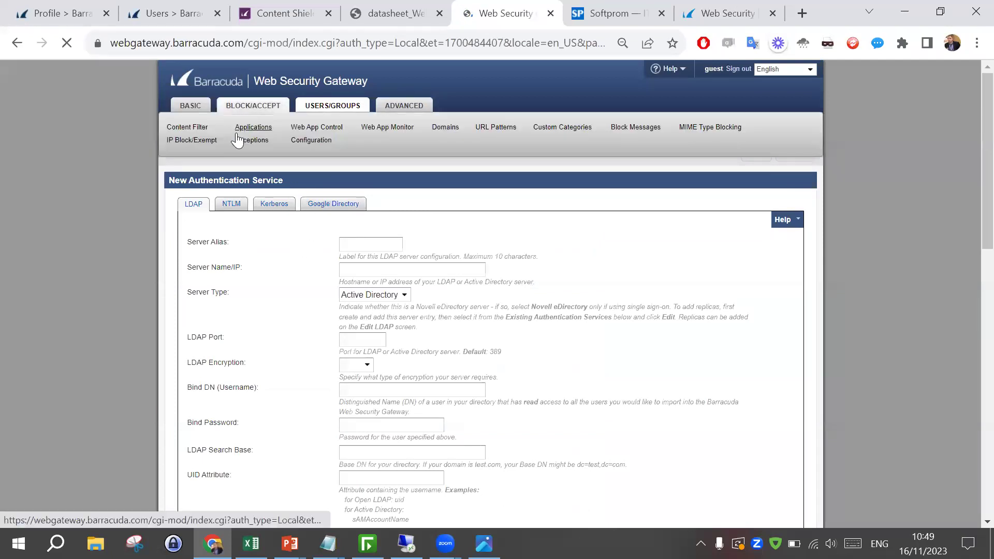
click(189, 130)
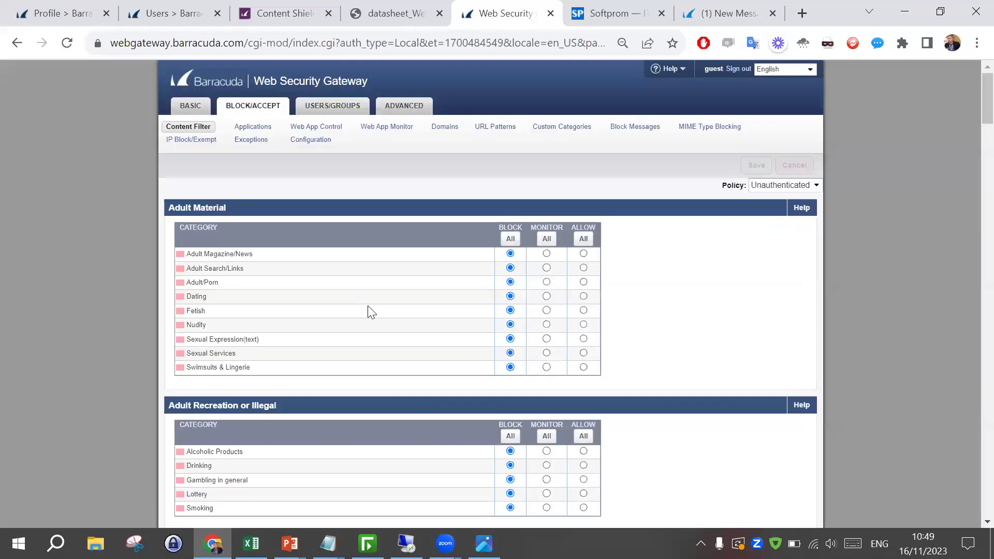
- Set all Business and all Commerce and Shopping categories to Block in the Unauthenticated policy
click(768, 185)
click(768, 186)
scroll(611, 321, down, 6)
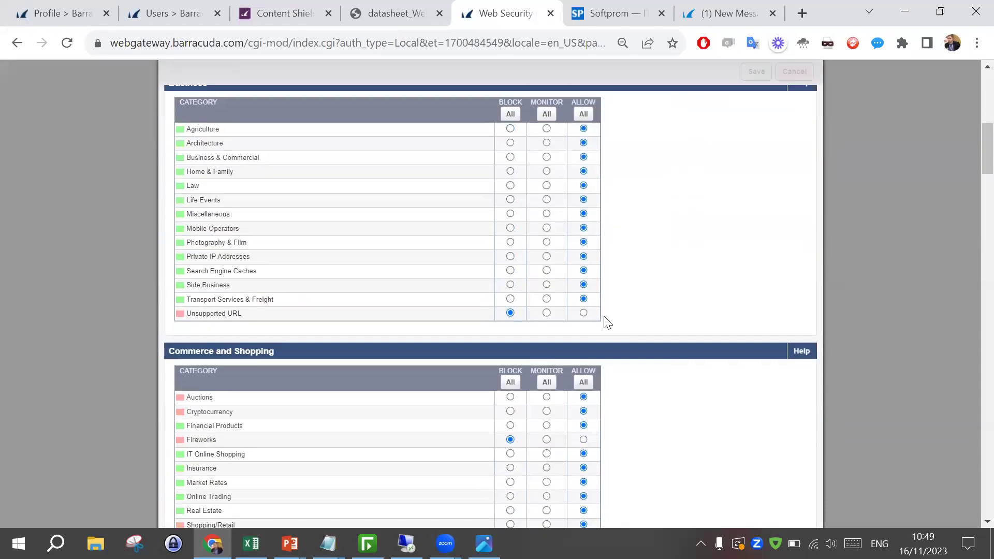
scroll(561, 320, up, 3)
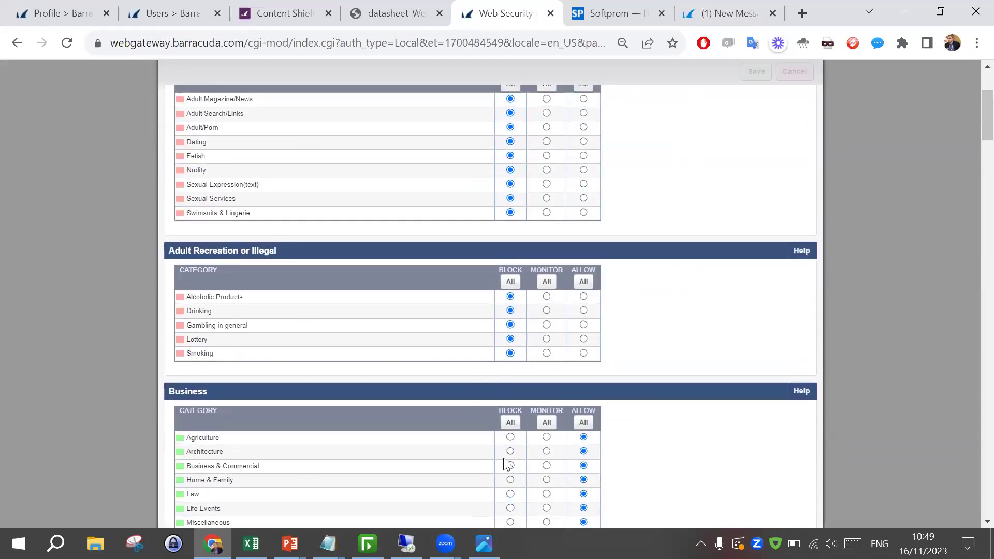
scroll(523, 422, down, 3)
click(511, 267)
scroll(527, 366, down, 6)
click(510, 228)
- Set all Cultural, Education and Entertainment categories to Block in the Unauthenticated policy
scroll(526, 238, down, 3)
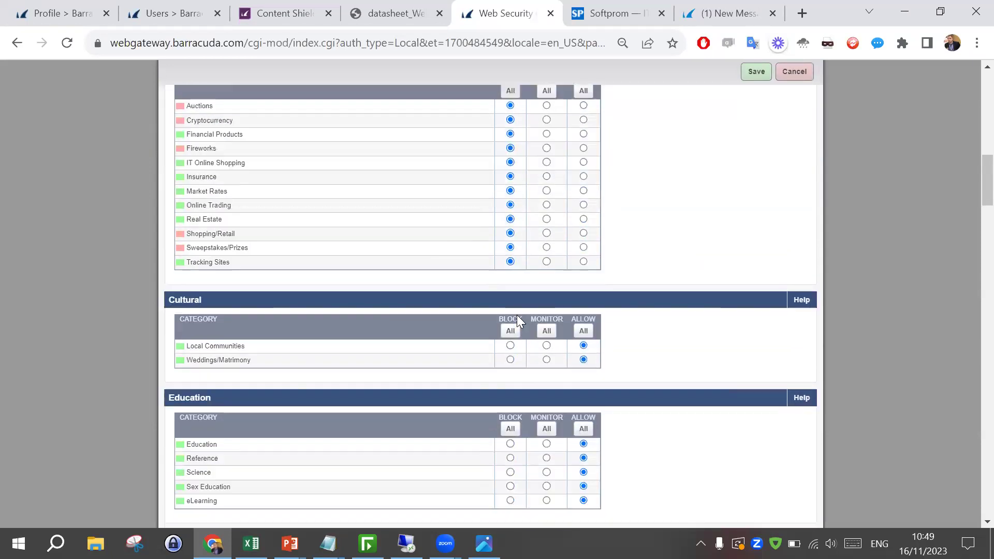
click(510, 309)
click(510, 407)
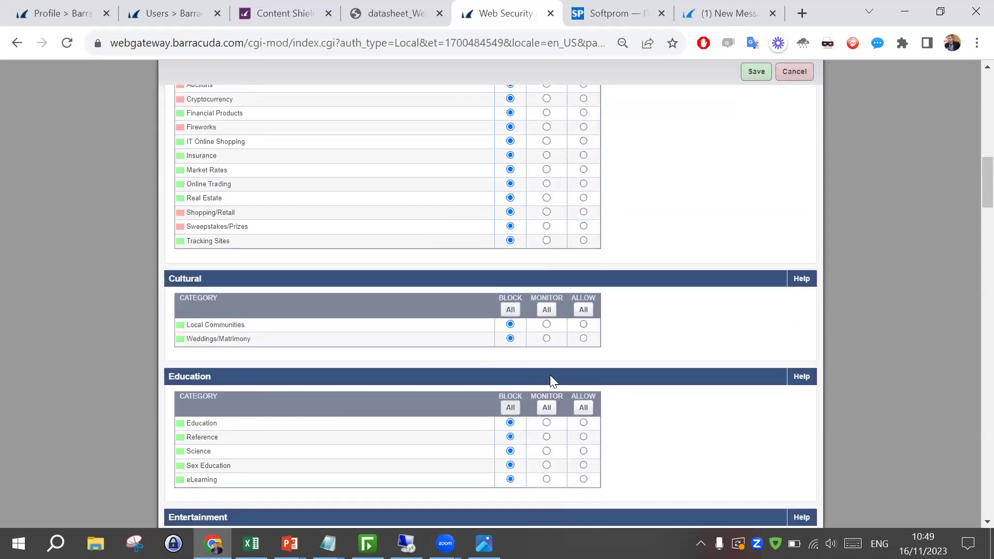
scroll(550, 375, down, 6)
click(510, 238)
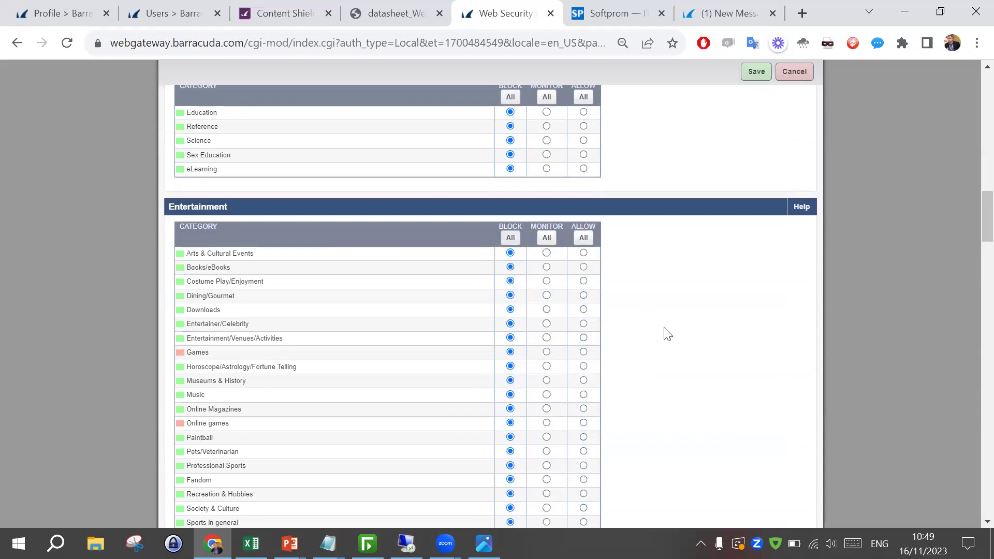
- Switch the content filter to the Authenticated policy and examine the Block, Warn, Monitor and Allow actions of its categories
scroll(771, 377, up, 4)
scroll(770, 376, up, 18)
click(764, 189)
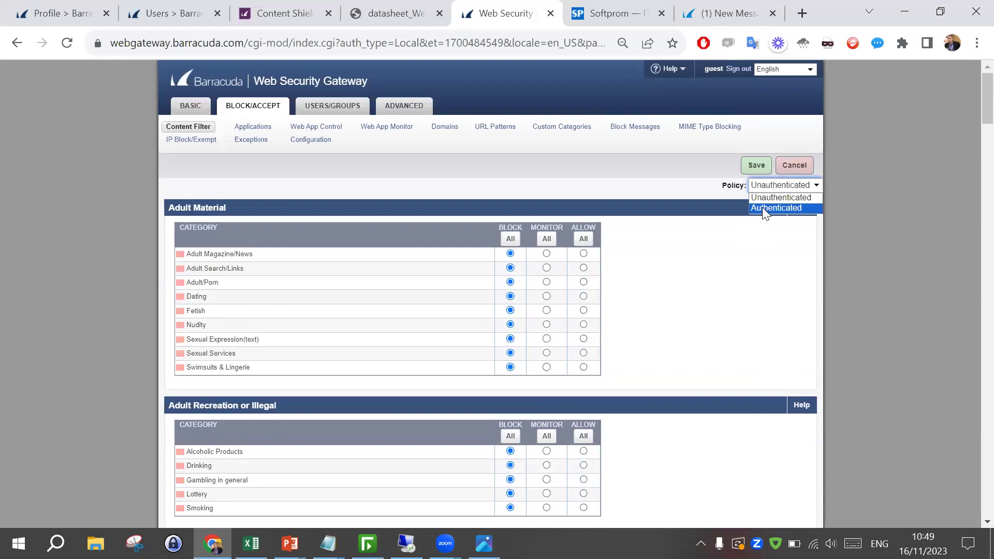
click(762, 207)
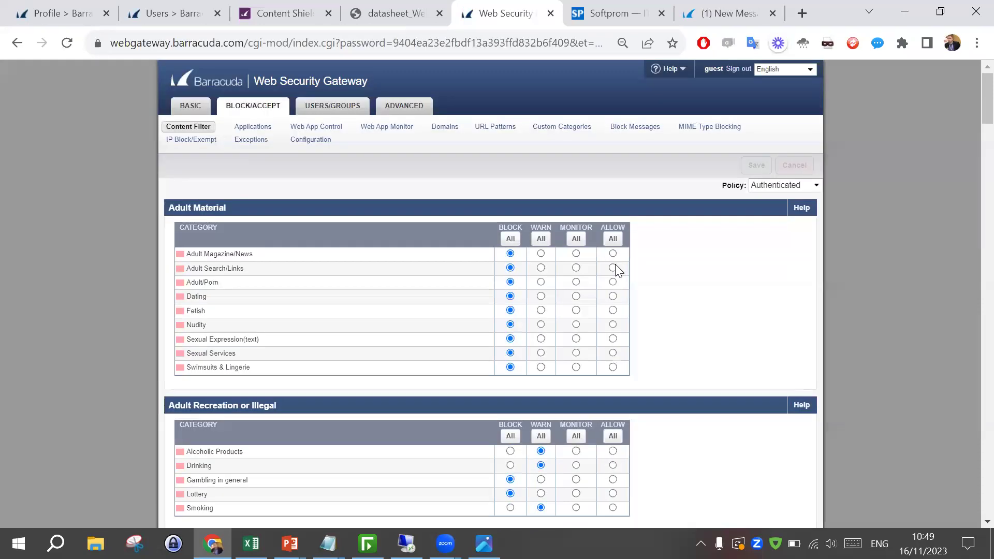
scroll(474, 387, down, 1)
scroll(472, 383, down, 7)
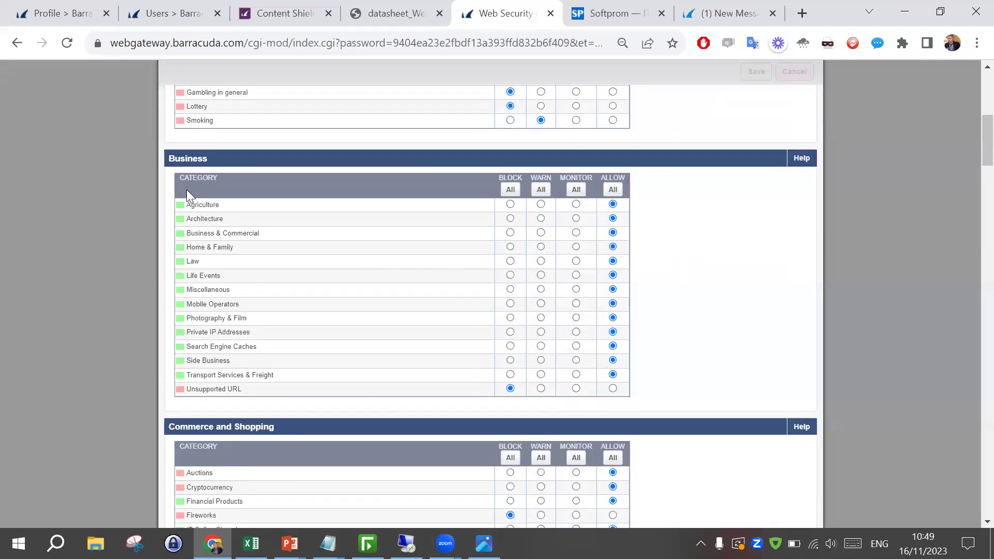
scroll(239, 370, down, 3)
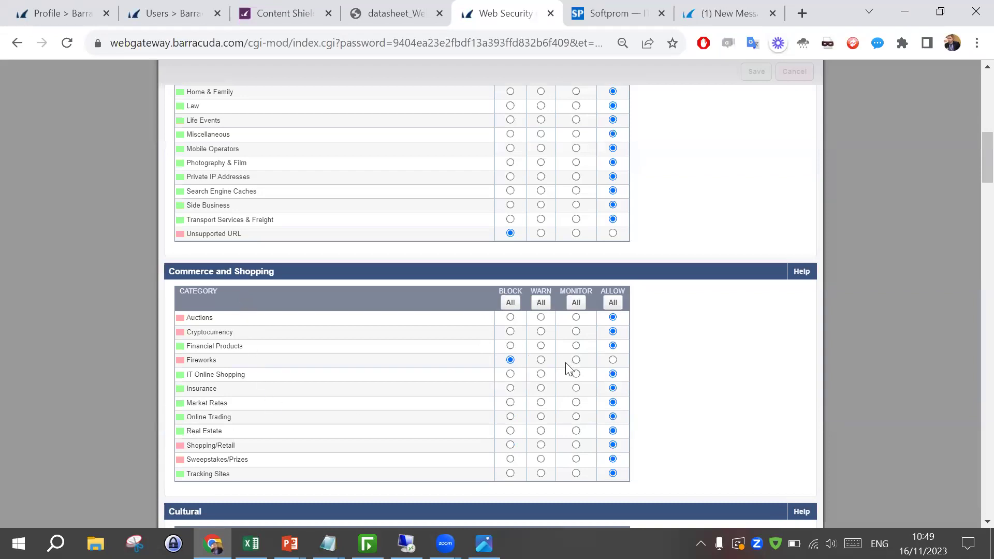
scroll(486, 450, down, 4)
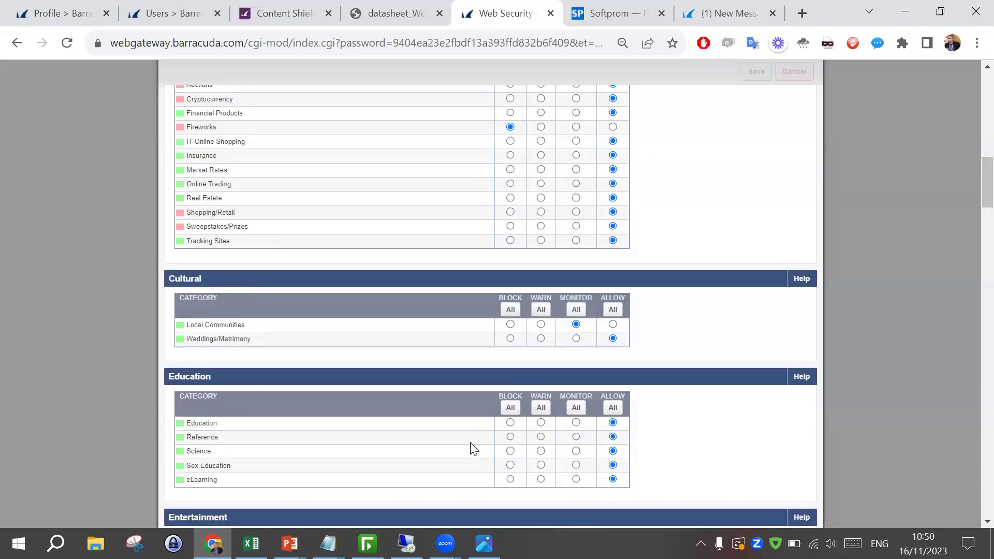
- Open the Exceptions settings for policy alerts and filtering exceptions
scroll(693, 331, up, 15)
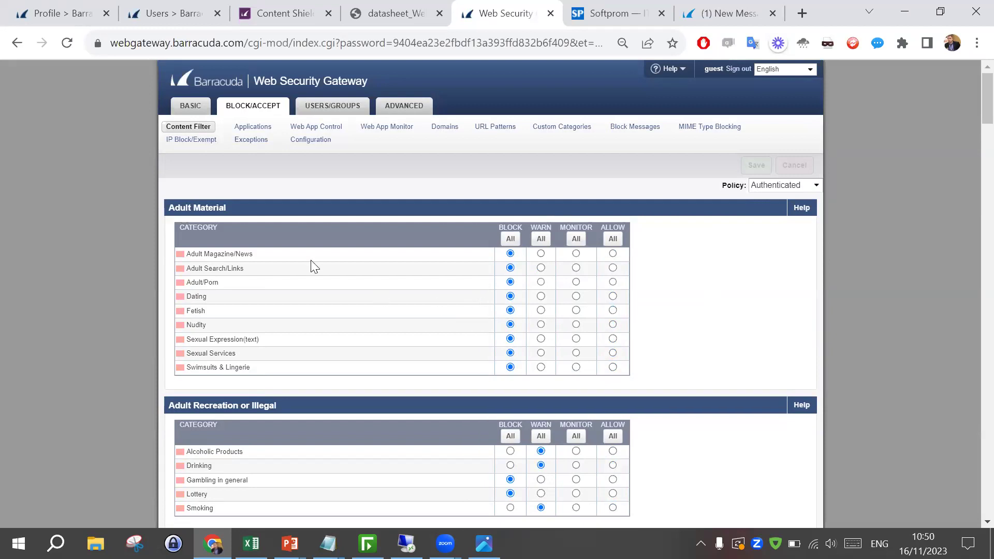
click(251, 139)
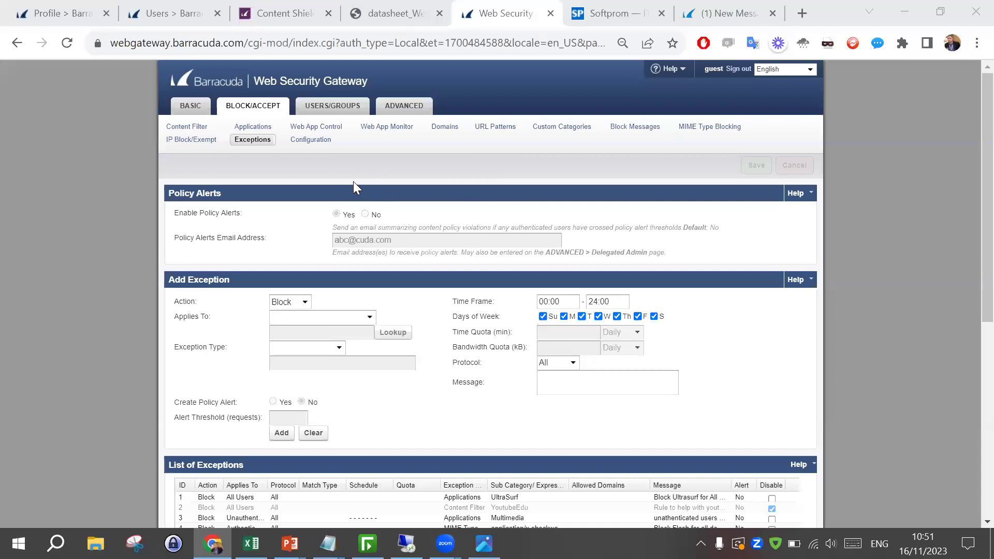
- Open the Reports page and set the report time frame to Yesterday
mouse_move(190, 109)
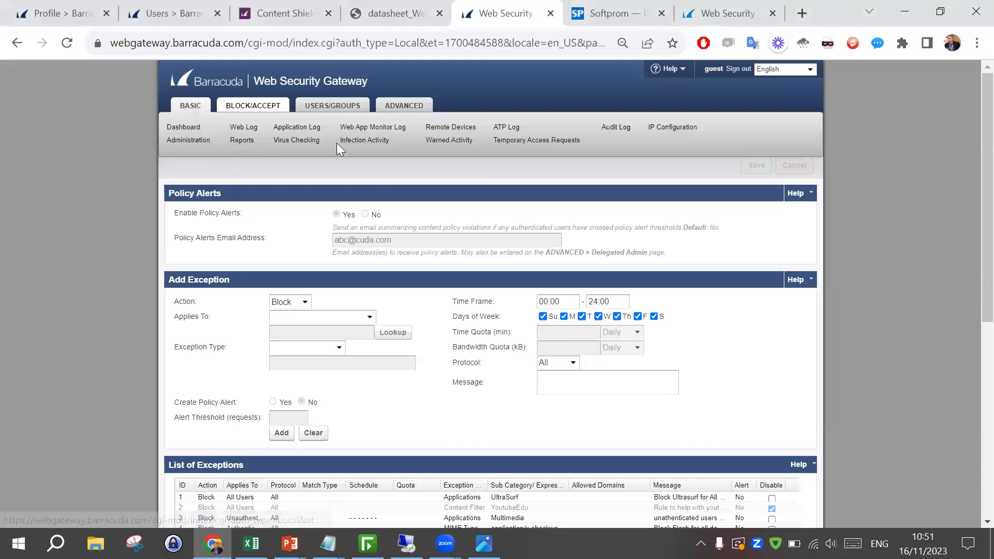
click(241, 141)
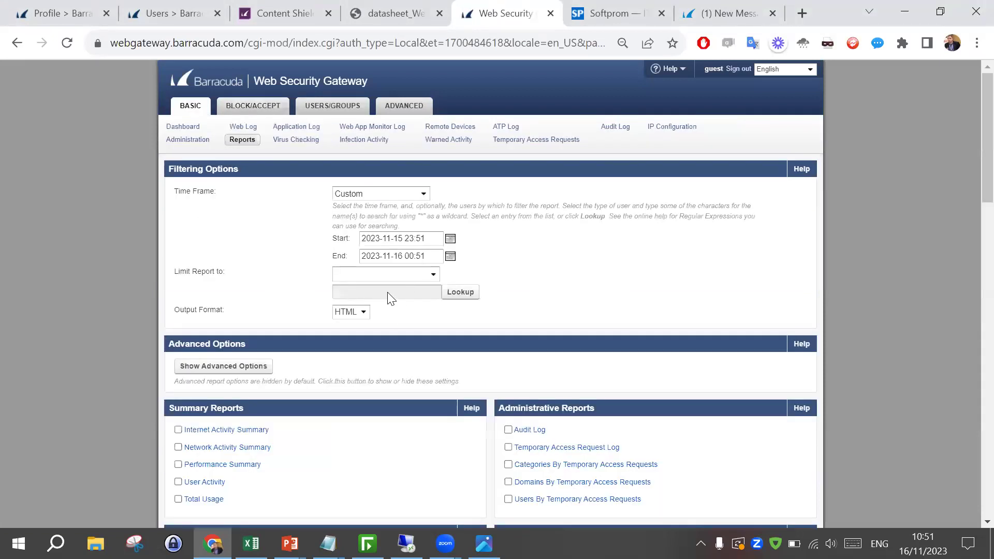
click(378, 195)
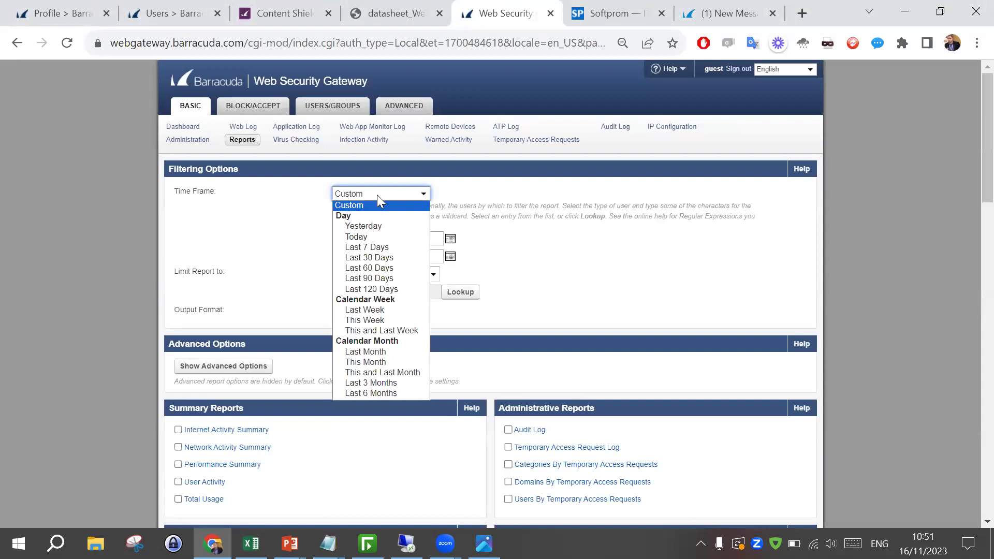
click(377, 226)
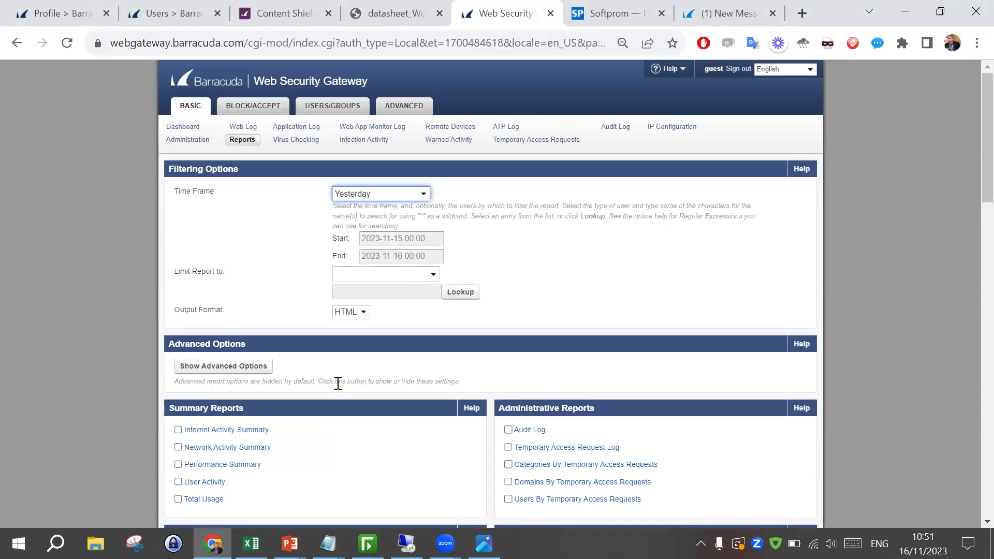
- Select the User Activity summary report and generate its results
scroll(250, 325, down, 3)
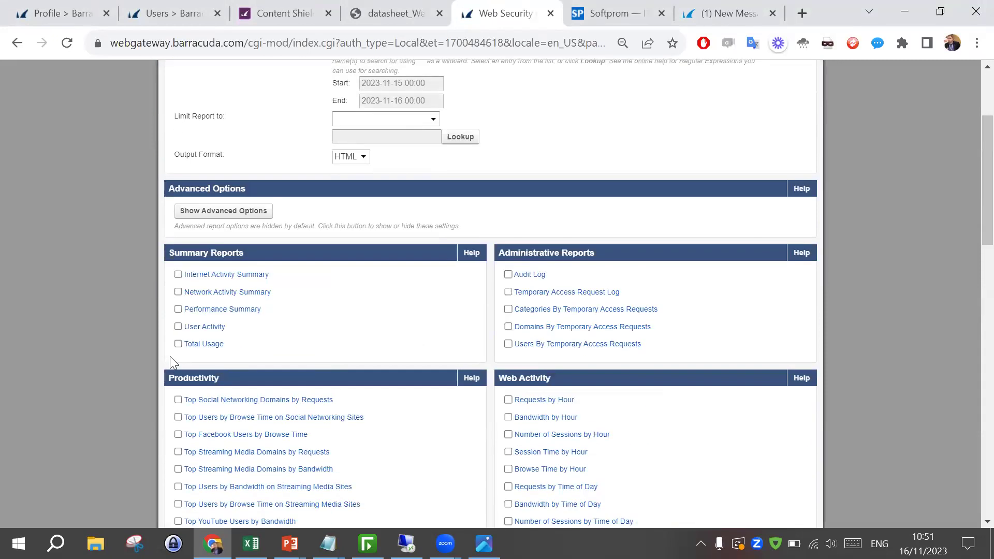
click(176, 328)
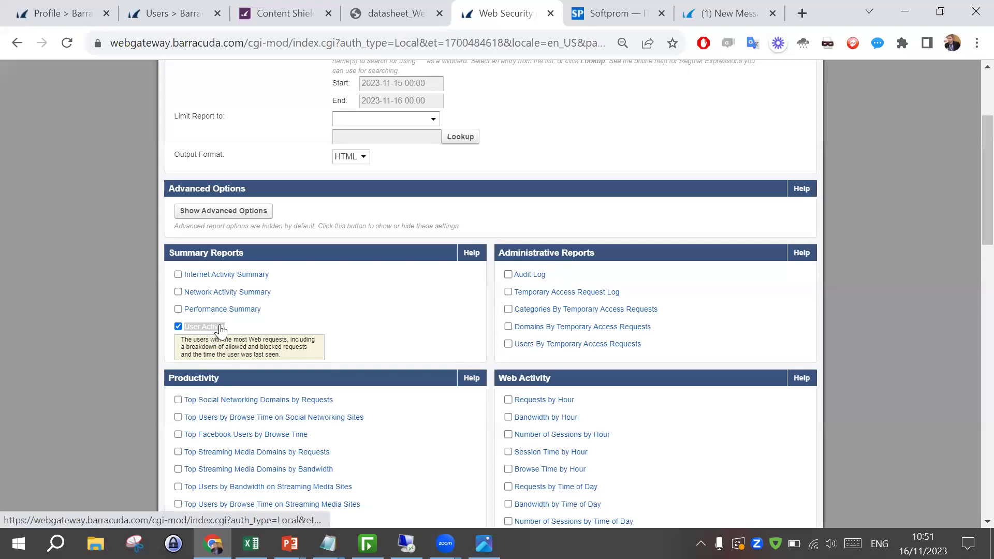
click(210, 327)
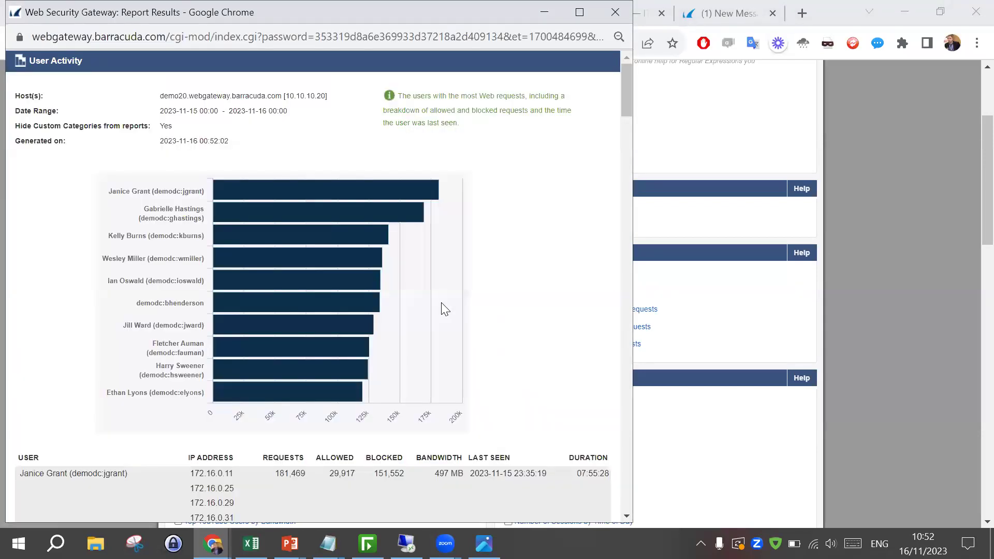
- Examine the User Activity report and highlight the first listed user's name and IP addresses
mouse_move(368, 292)
scroll(443, 393, down, 5)
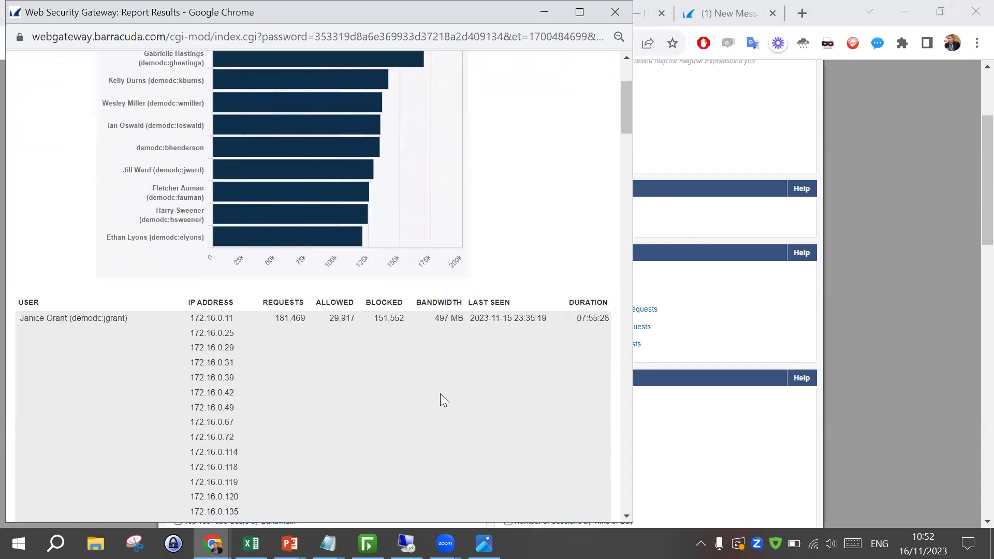
scroll(415, 401, down, 3)
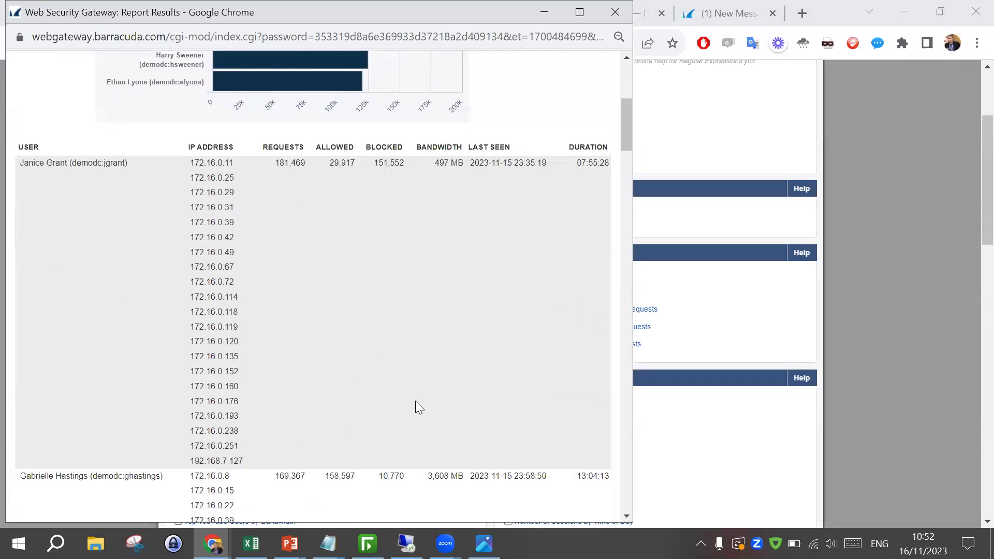
scroll(396, 404, up, 5)
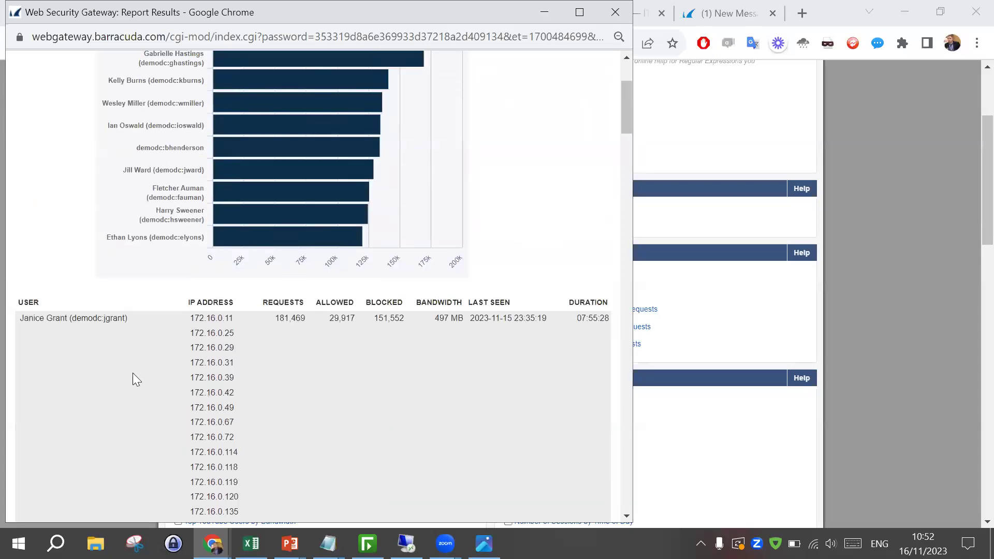
drag(39, 318, 137, 324)
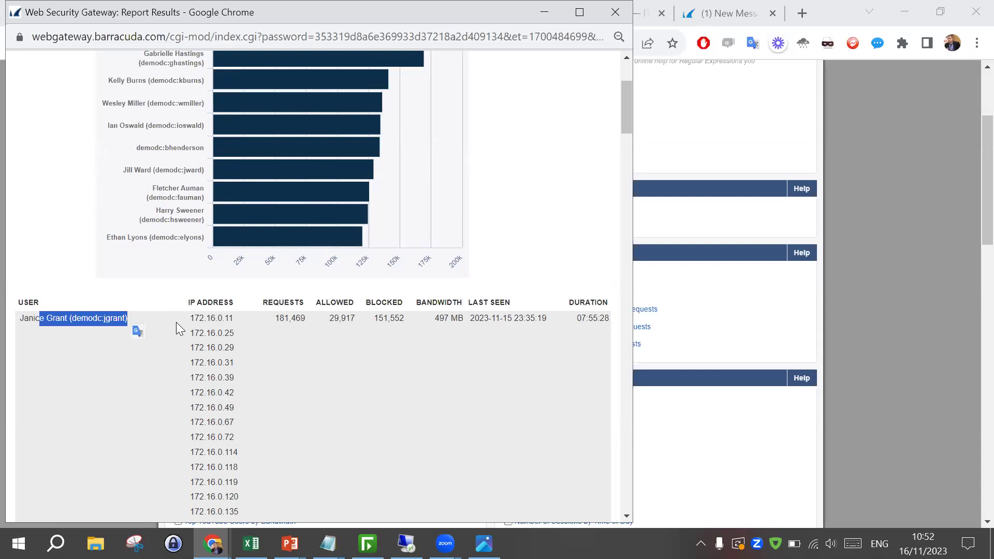
click(199, 325)
scroll(205, 258, down, 2)
scroll(204, 258, down, 2)
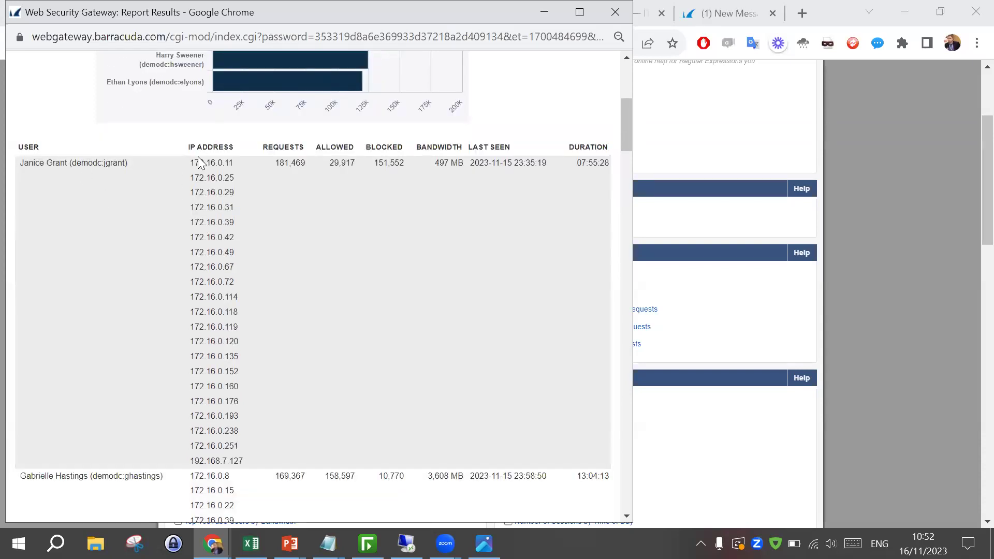
mouse_move(191, 164)
mouse_down()
mouse_move(239, 233)
mouse_move(233, 412)
mouse_move(243, 473)
mouse_move(251, 466)
mouse_move(206, 356)
mouse_move(186, 164)
mouse_up()
click(264, 423)
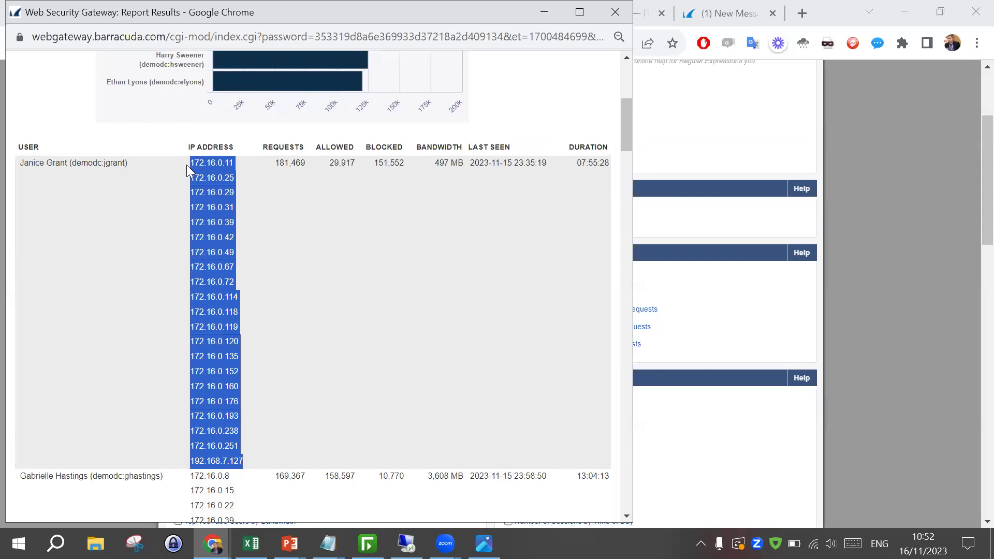
click(107, 163)
drag(106, 163, 19, 163)
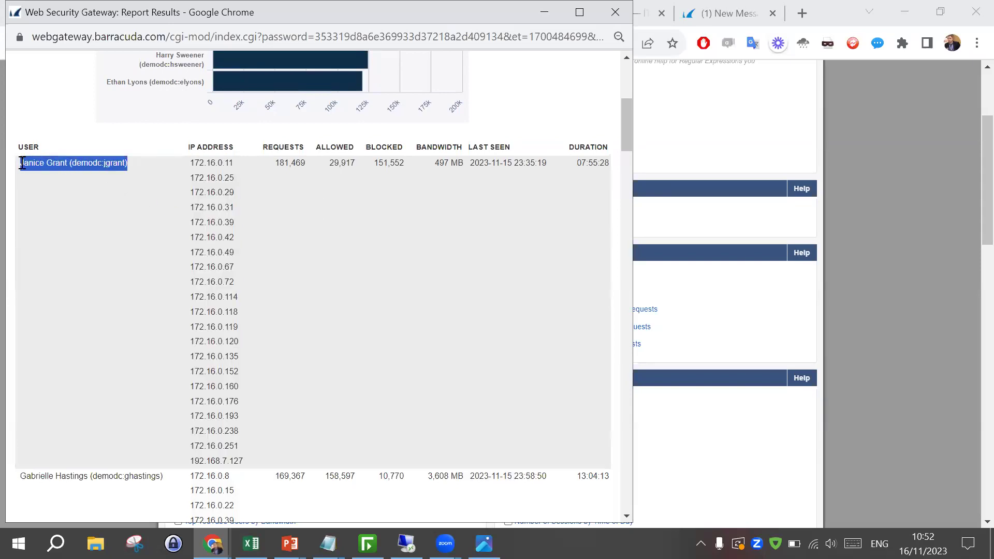
drag(189, 163, 243, 466)
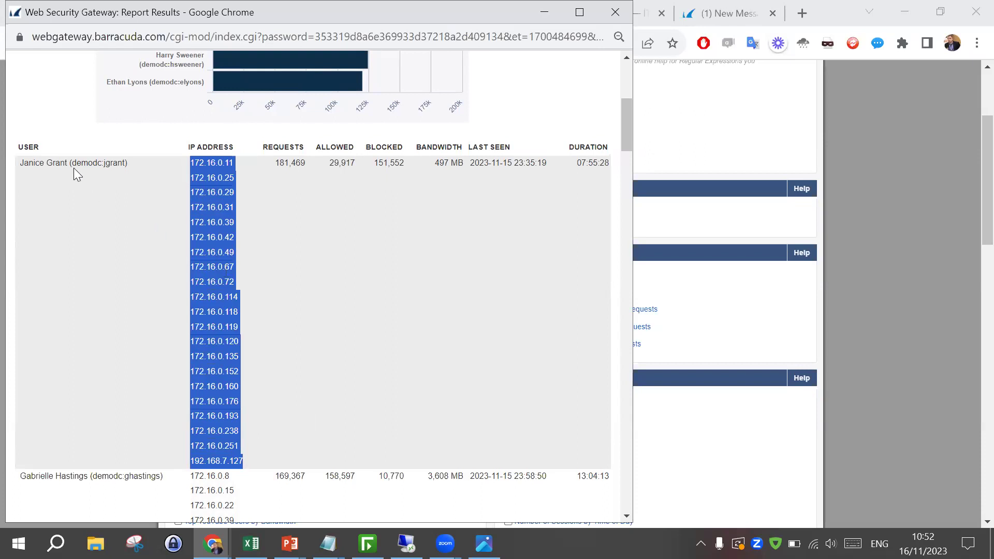
- Highlight the first listed user's name, duration and bandwidth values in the User Activity report
drag(19, 163, 133, 161)
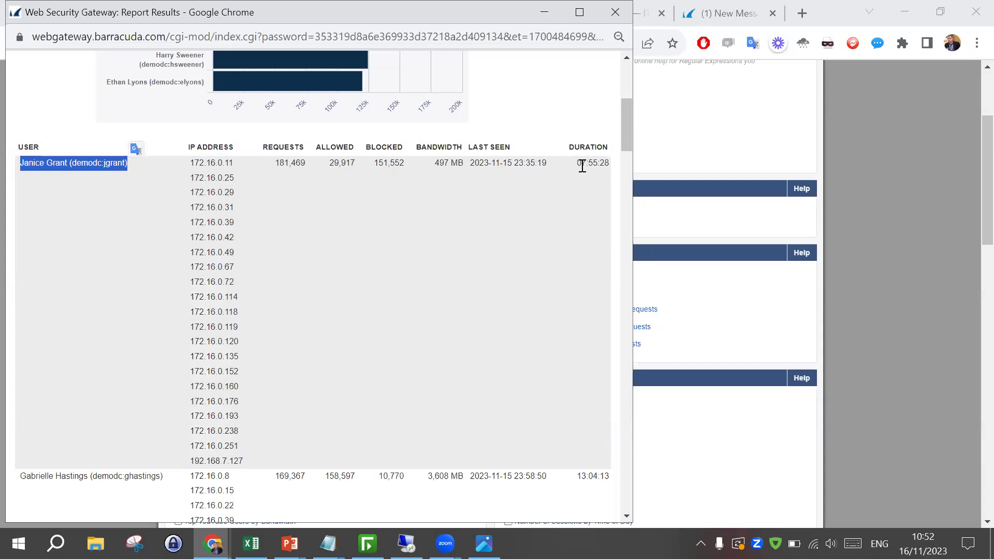
drag(572, 164, 615, 171)
click(595, 185)
drag(436, 163, 466, 171)
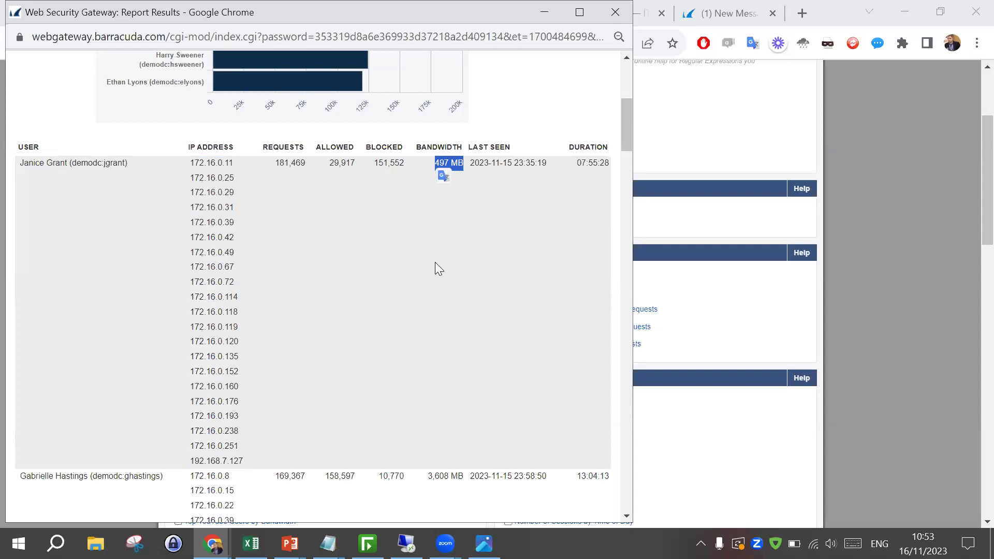
click(333, 162)
- Review the User Activity chart and the remaining user rows, and close the report window
scroll(350, 333, up, 5)
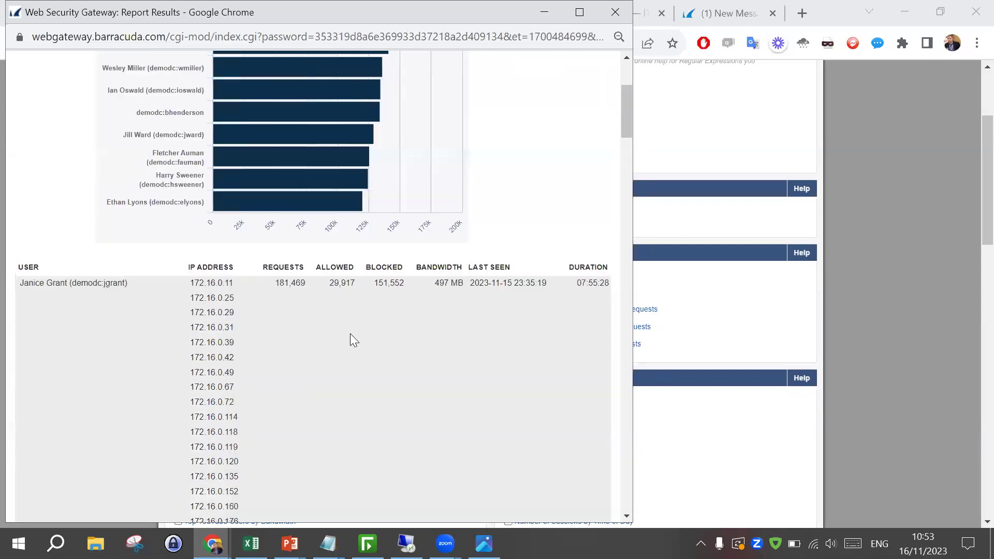
scroll(283, 225, up, 2)
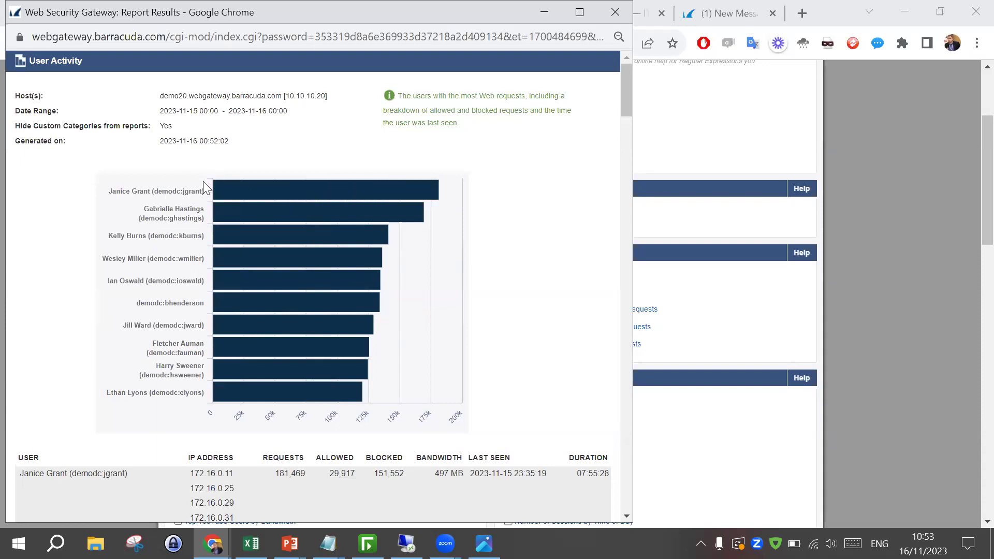
scroll(424, 314, down, 7)
scroll(422, 315, down, 10)
drag(627, 166, 627, 63)
click(614, 12)
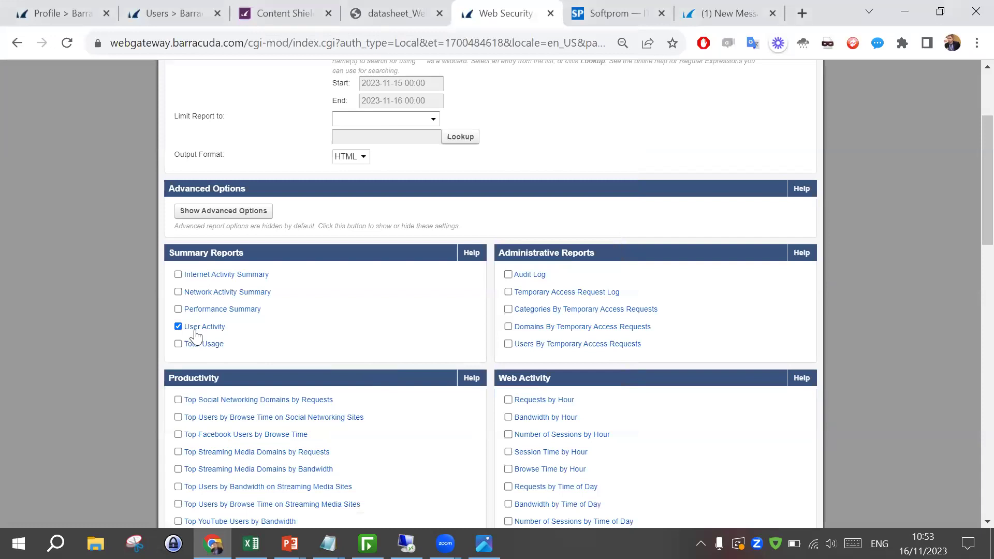
- Replace the User Activity selection with the Total Usage summary report and generate its results
click(178, 327)
scroll(189, 278, down, 2)
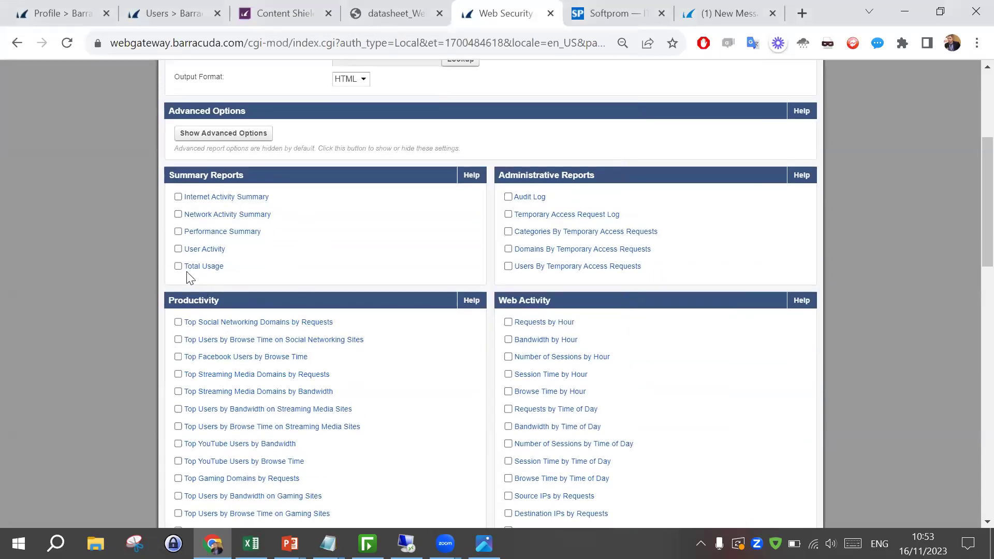
click(178, 266)
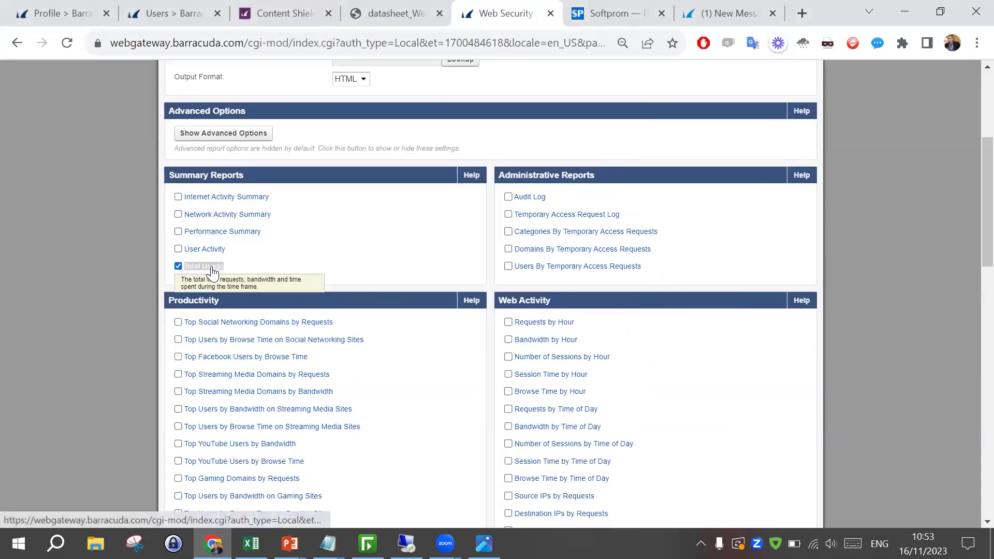
click(287, 259)
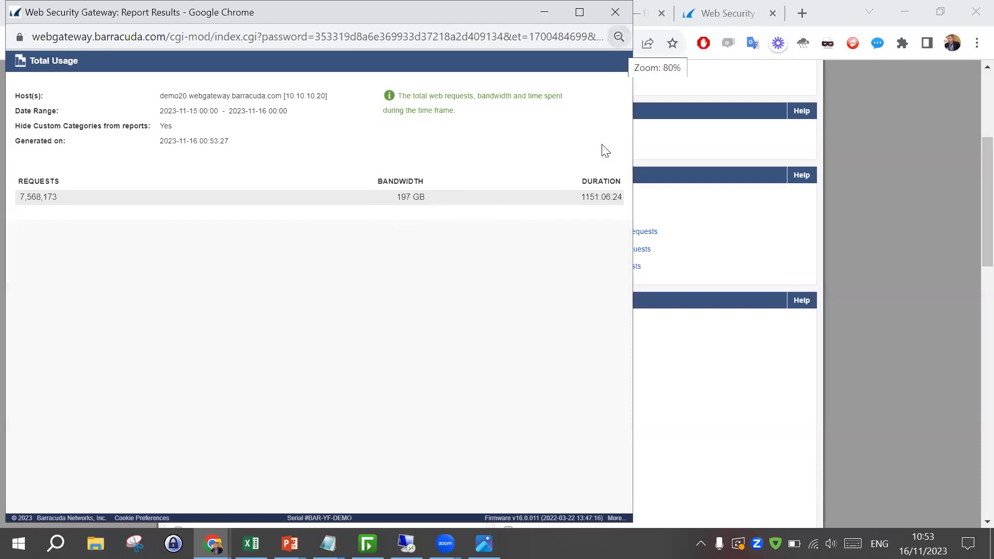
- Close the Total Usage results, replace that selection with Top Facebook Users by Browse Time, and generate the report
click(615, 12)
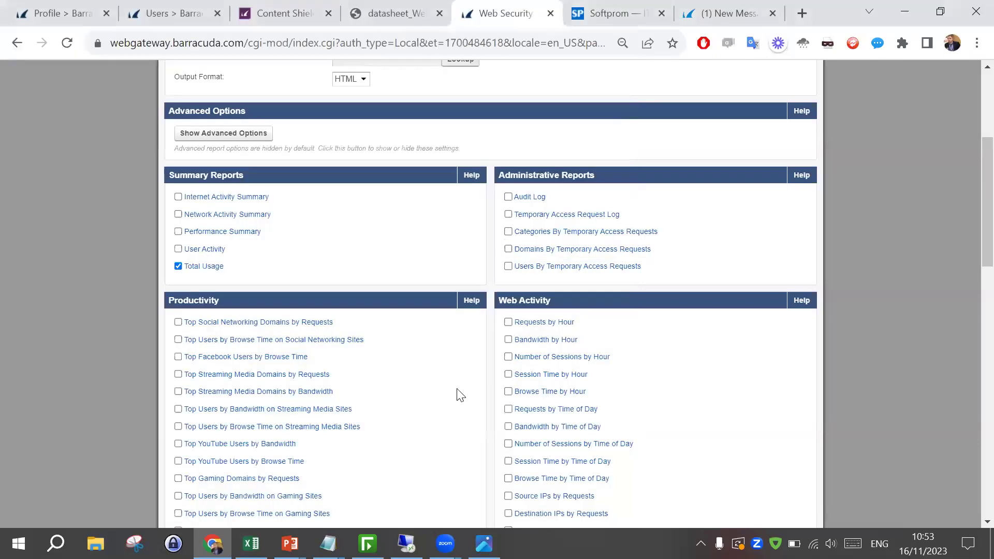
click(179, 267)
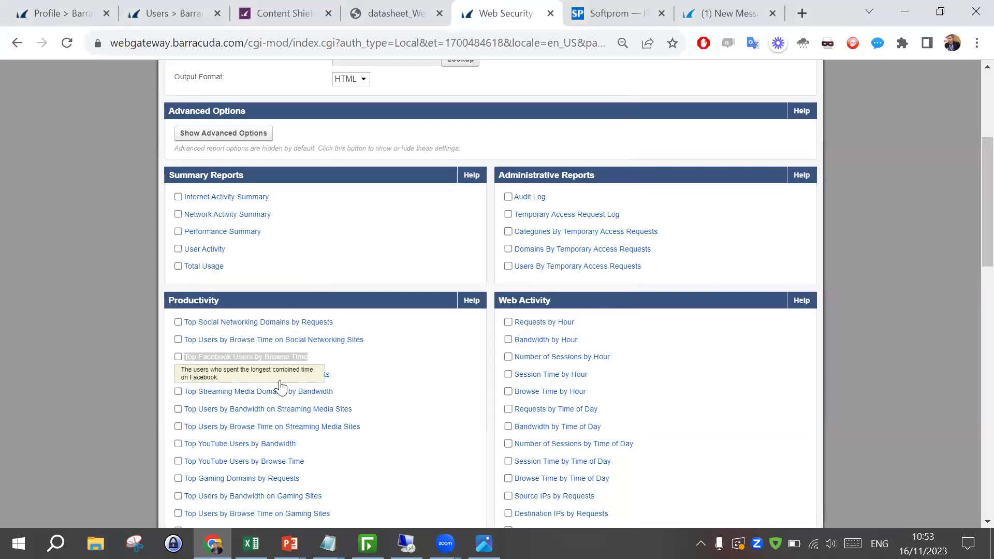
scroll(339, 370, down, 3)
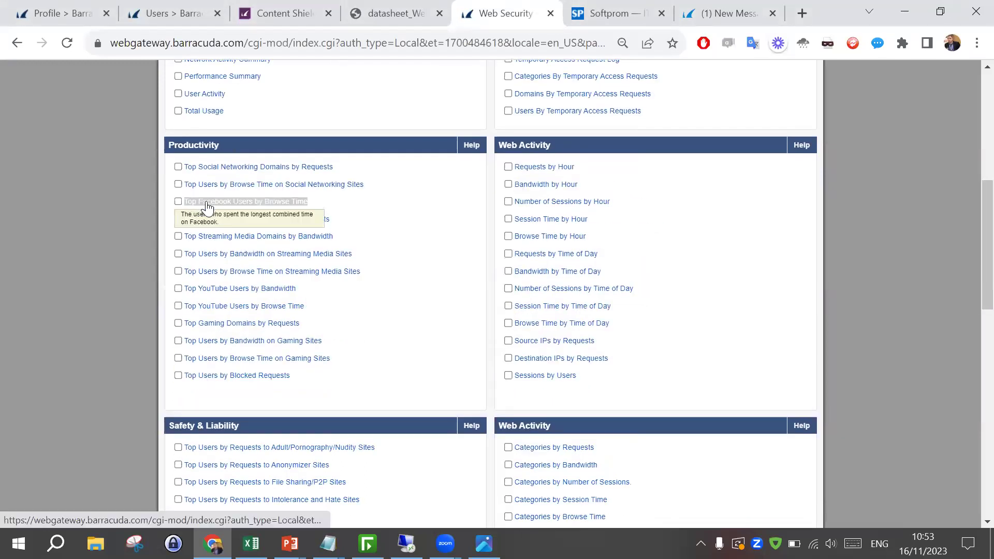
click(178, 202)
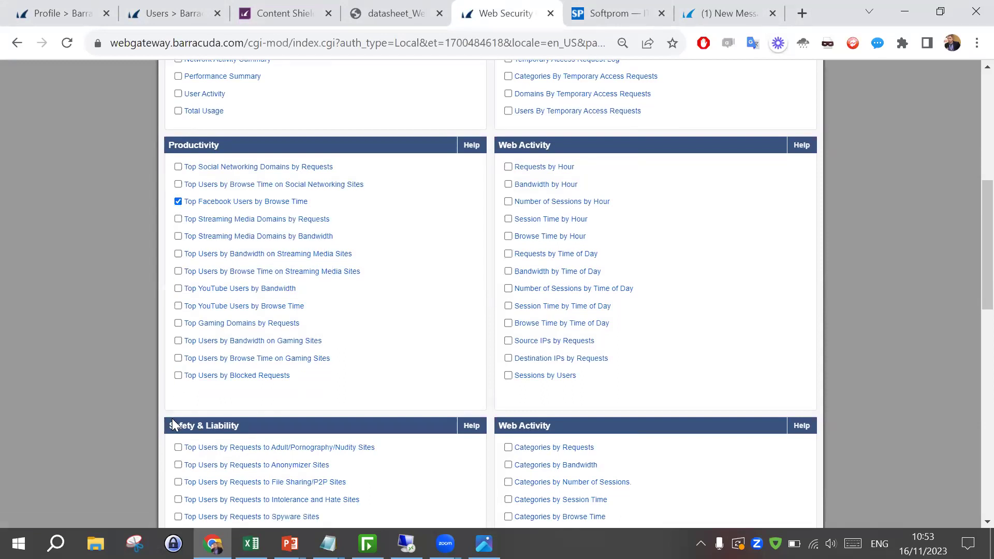
click(248, 202)
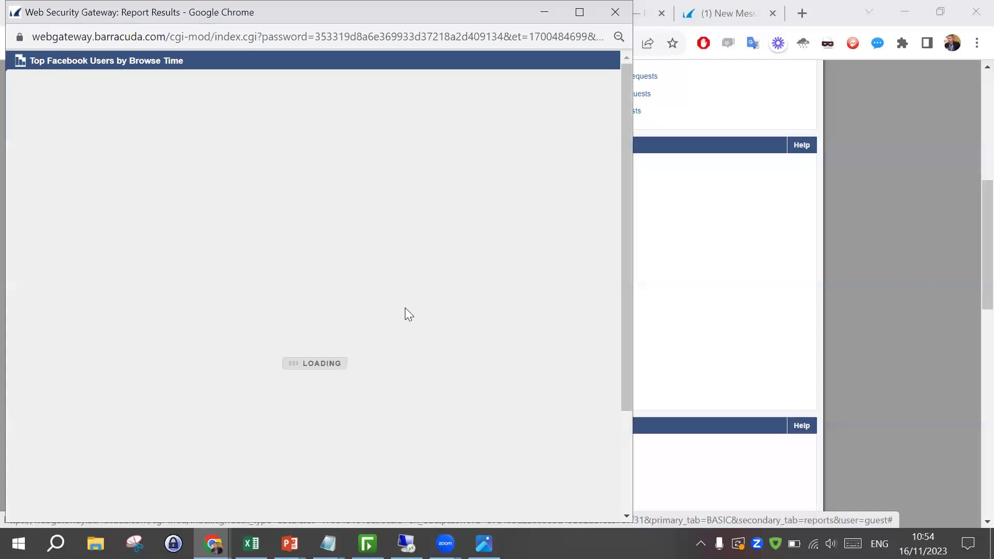
- Review the Top Facebook Users by Browse Time chart and user table, highlighting the first listed user's duration
scroll(444, 303, down, 2)
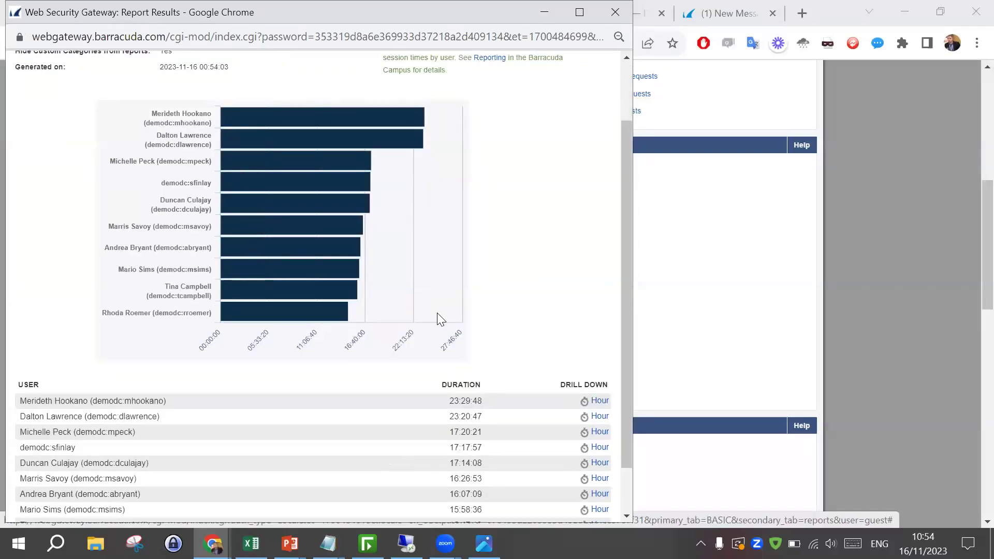
scroll(432, 319, down, 1)
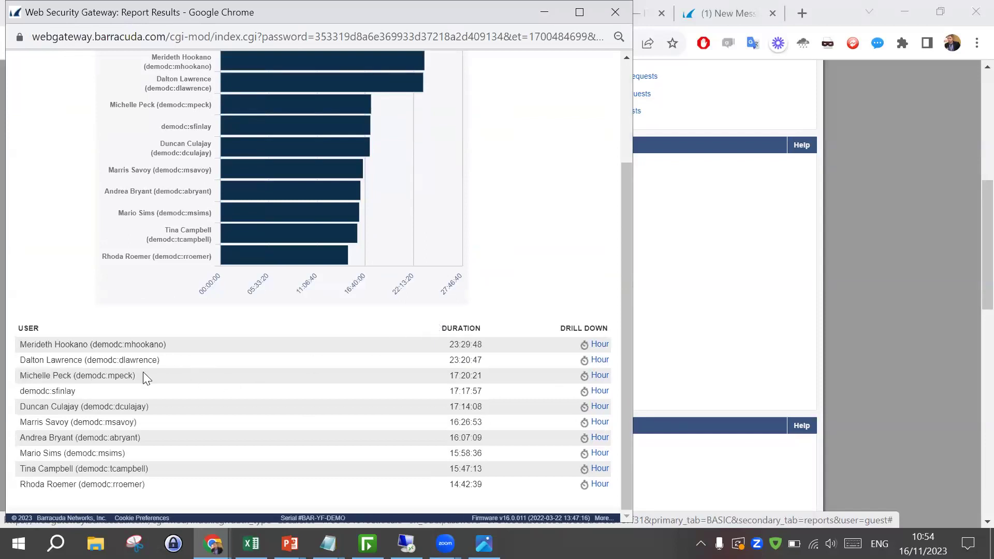
drag(448, 347, 492, 344)
click(531, 299)
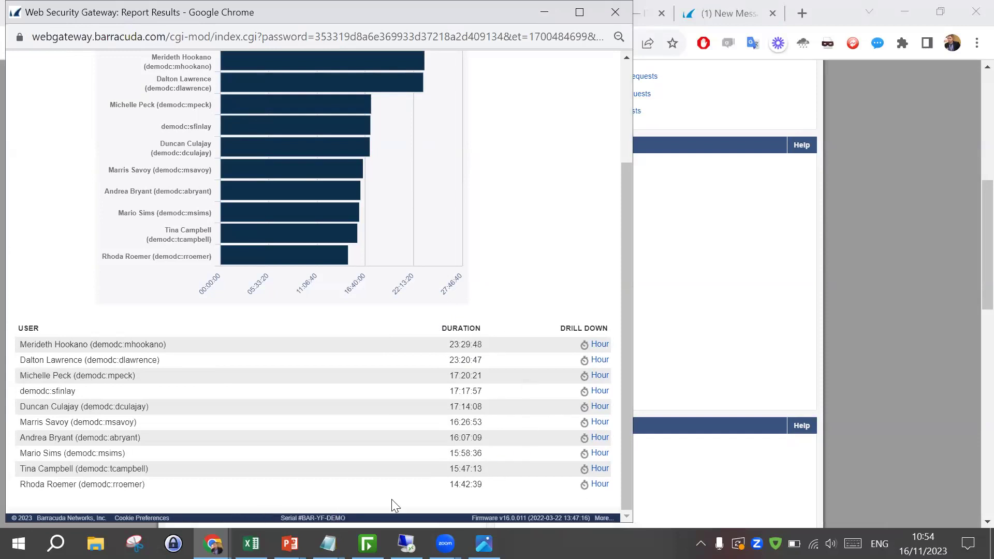
- Drill down into the first listed user's Facebook browse time by hour, review the hourly breakdown, and close the report window
click(604, 348)
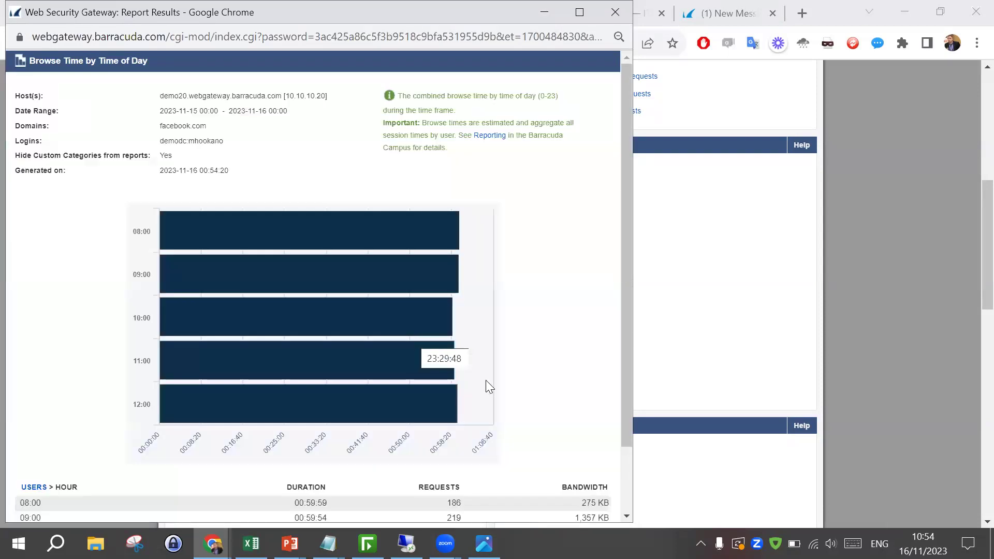
scroll(486, 384, down, 1)
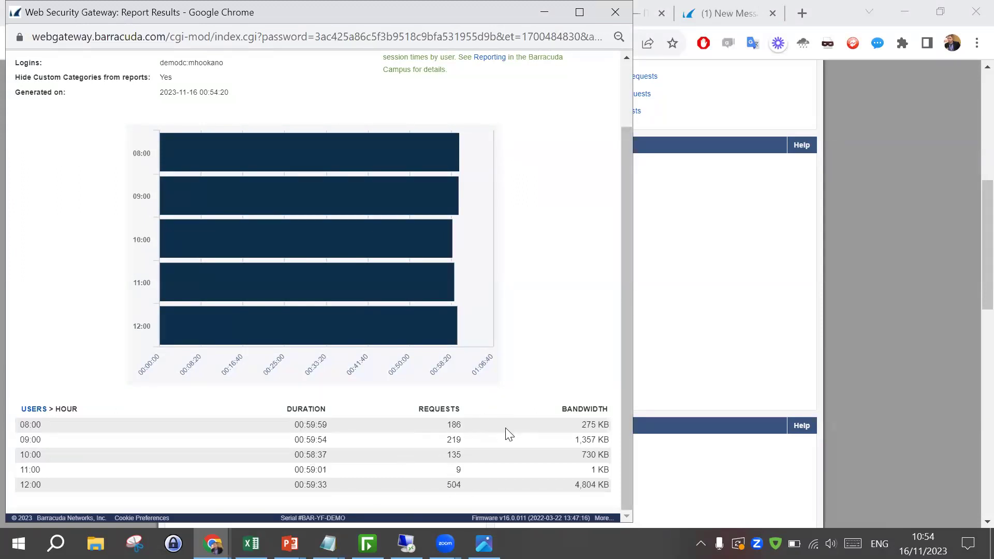
click(615, 12)
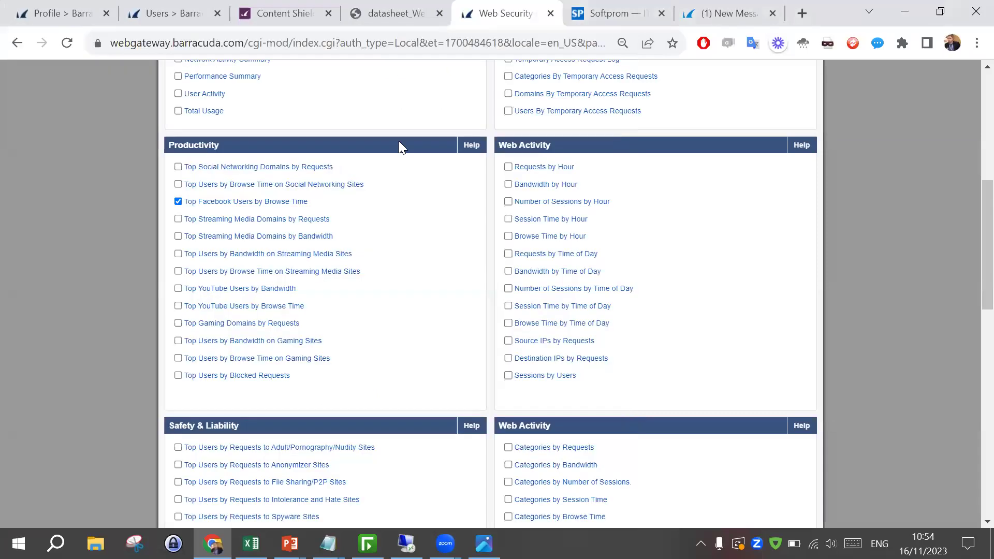
- Open the Exceptions page of the block and accept policies and look over the exception form and existing list
scroll(449, 293, up, 8)
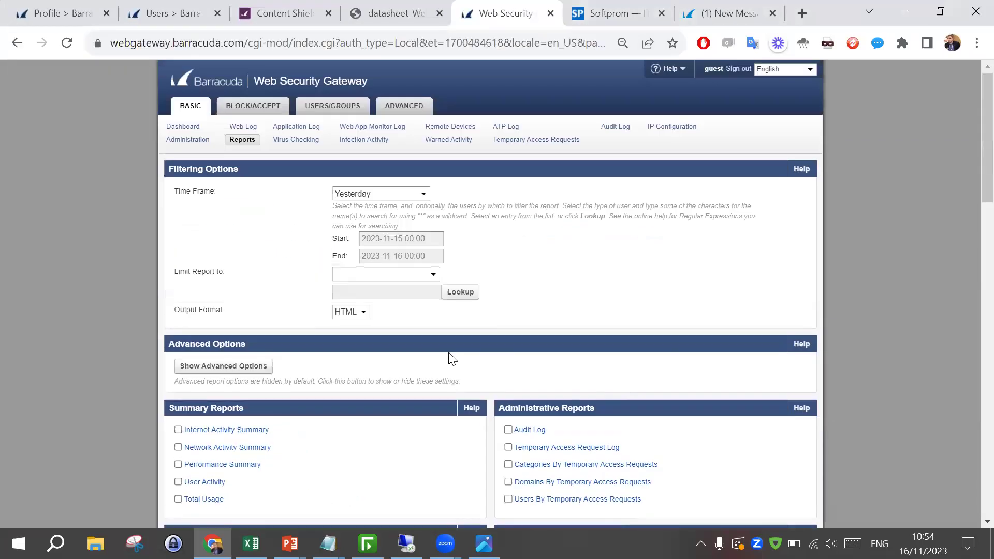
mouse_move(250, 110)
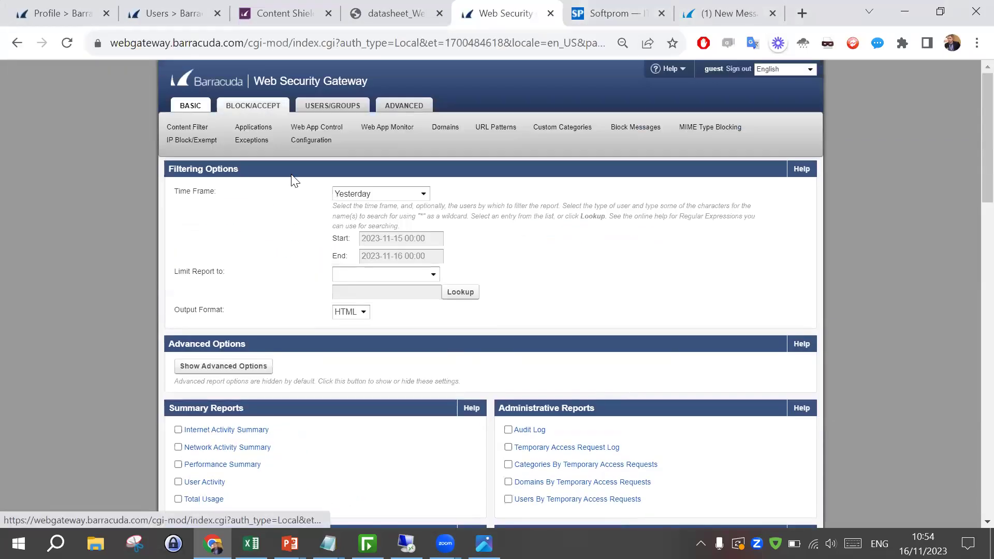
click(254, 140)
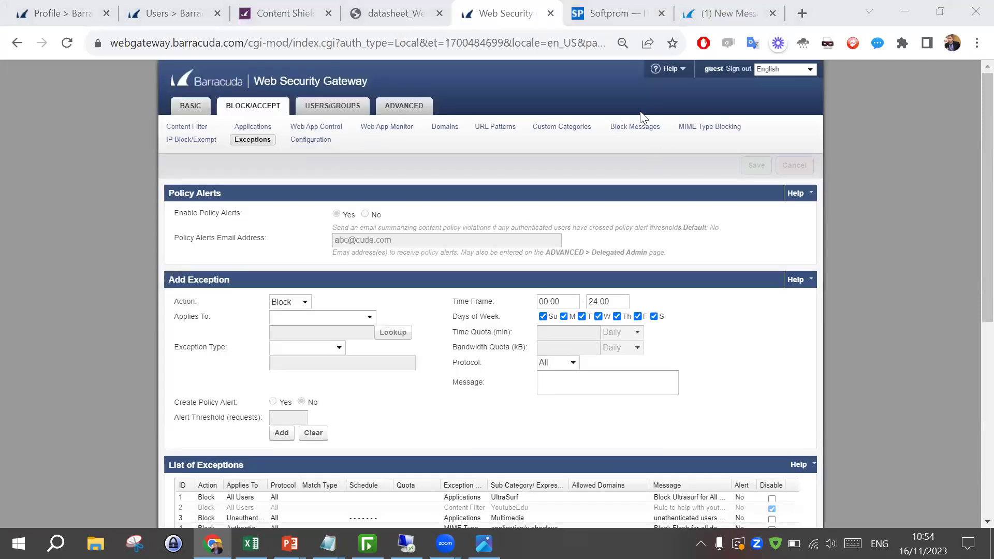
scroll(431, 368, down, 1)
scroll(431, 368, down, 2)
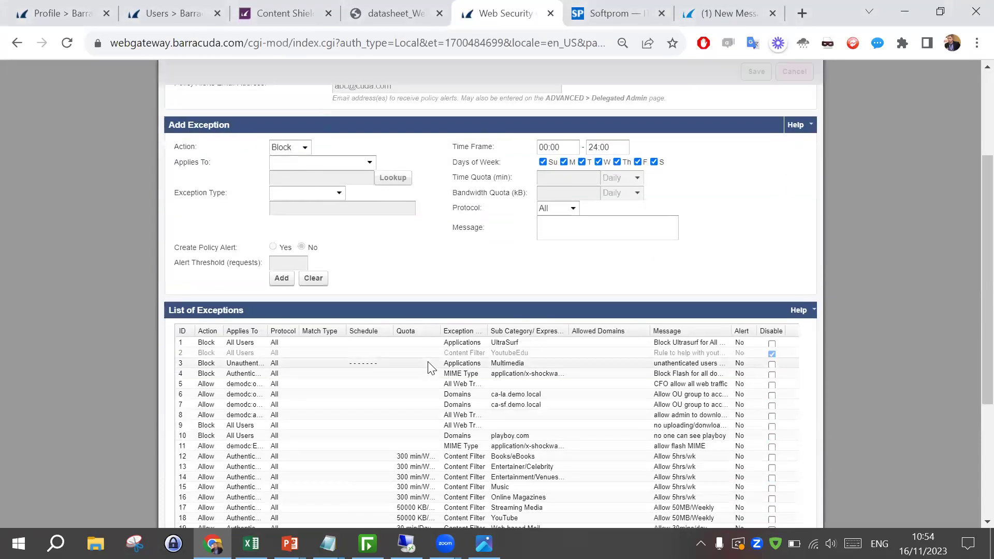
scroll(430, 369, up, 3)
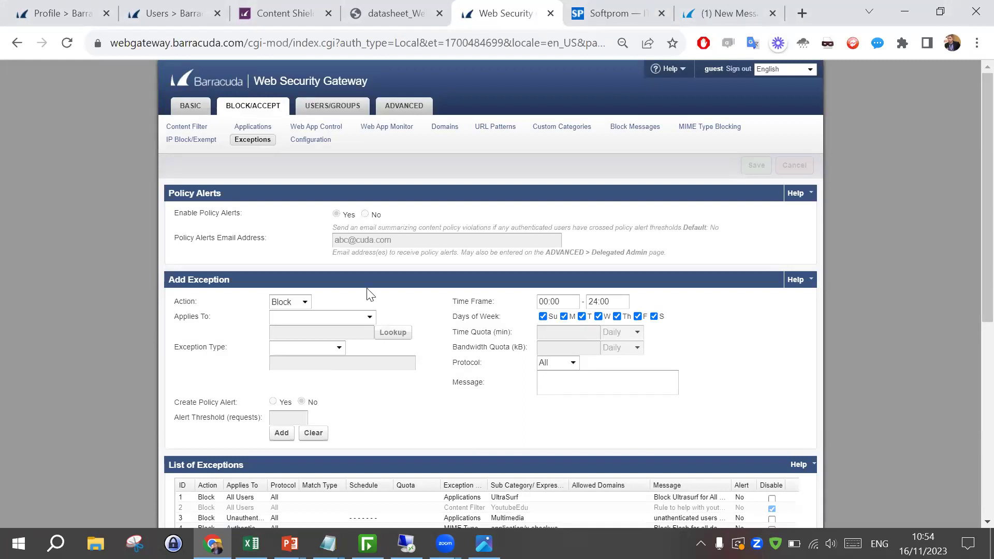
- Try applying the new block exception to Authenticated users and to an LDAP User/Group in demodc
click(295, 303)
click(334, 321)
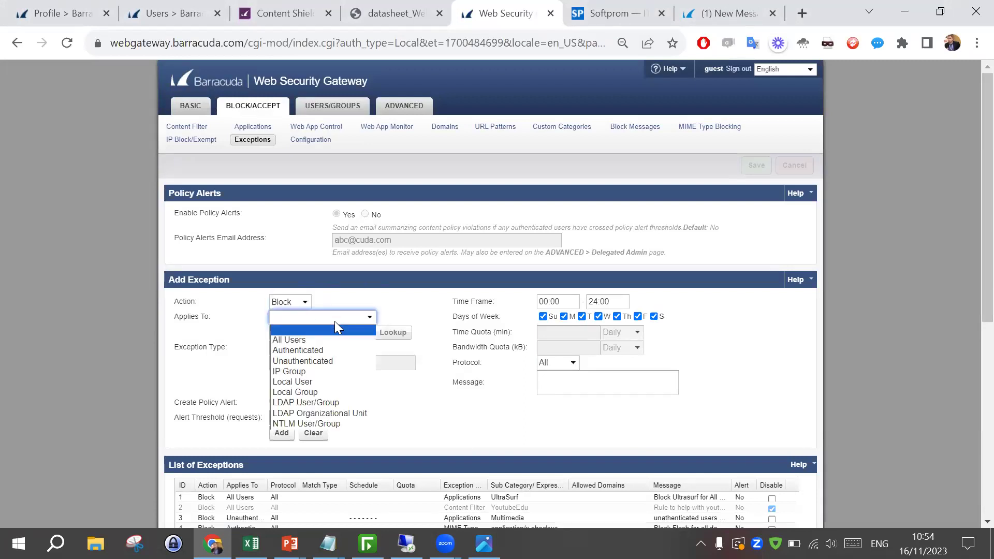
click(334, 321)
click(317, 352)
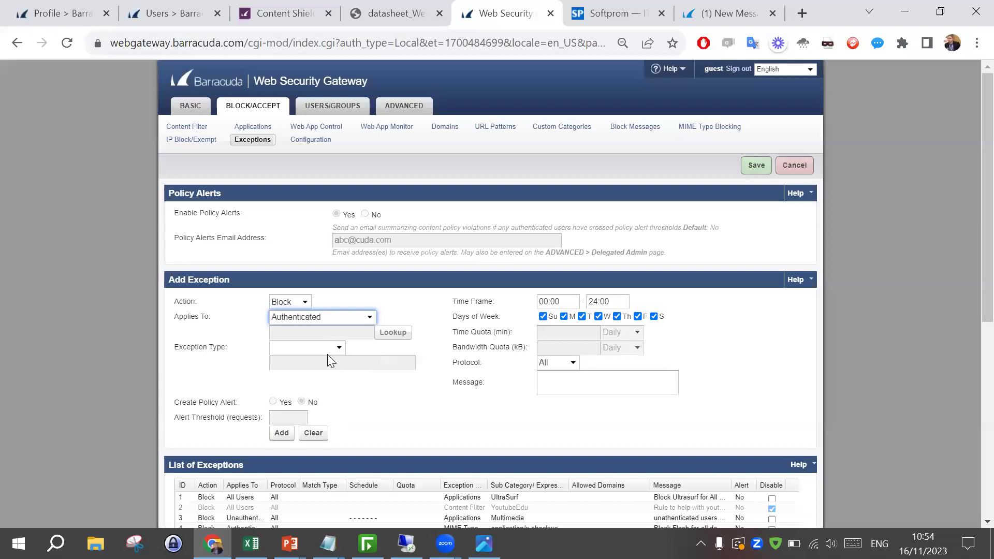
click(365, 317)
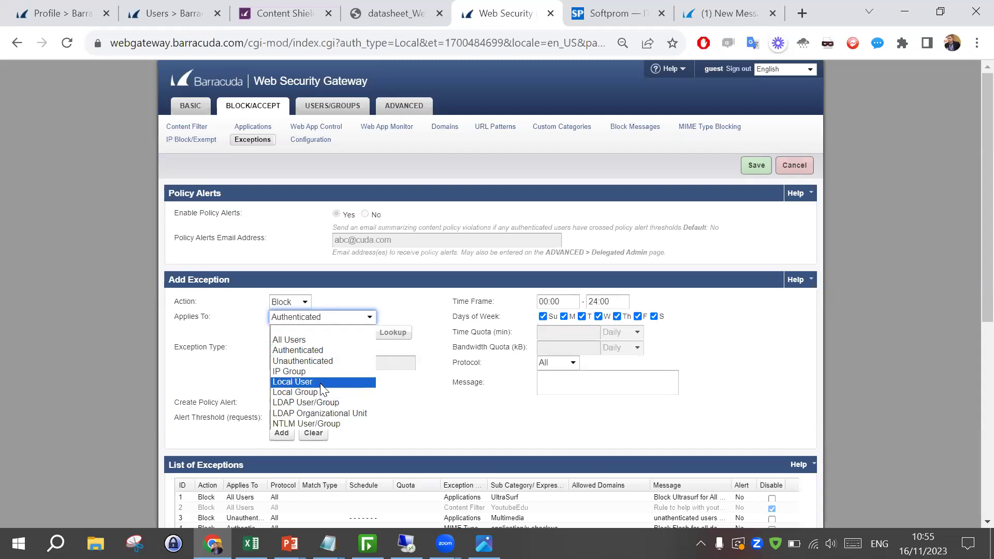
click(340, 405)
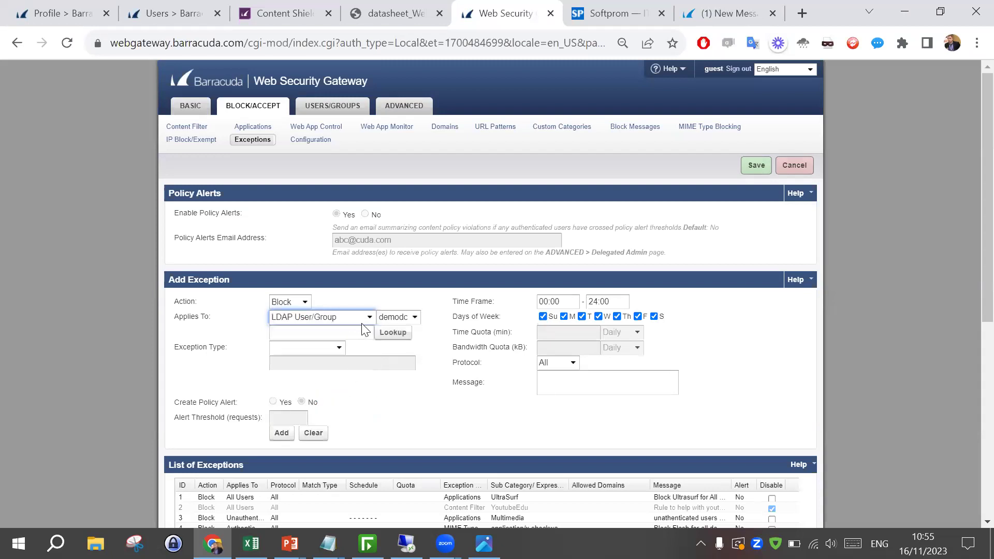
click(356, 335)
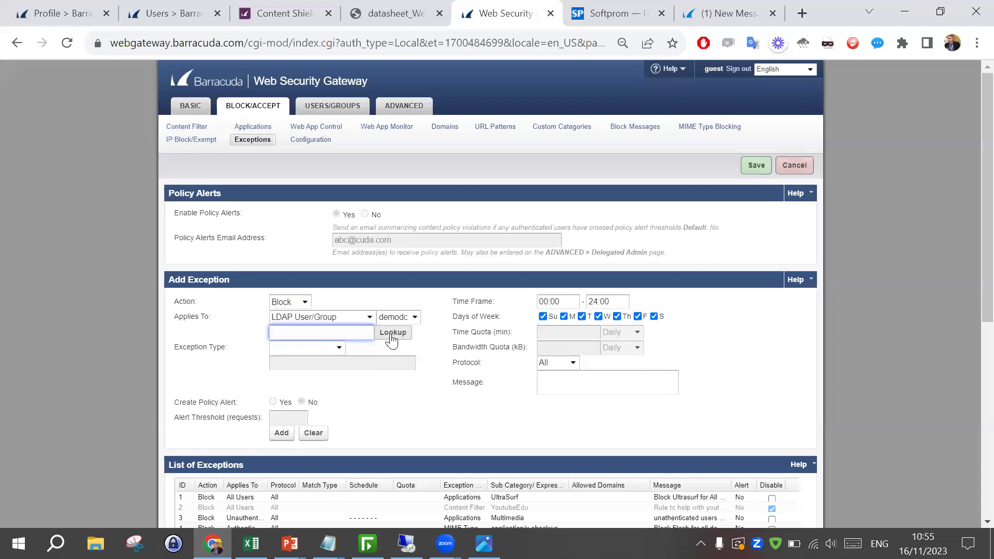
- Examine the List of Exceptions for the users, schedules, quotas, exception types and messages of the existing rules
scroll(366, 388, down, 3)
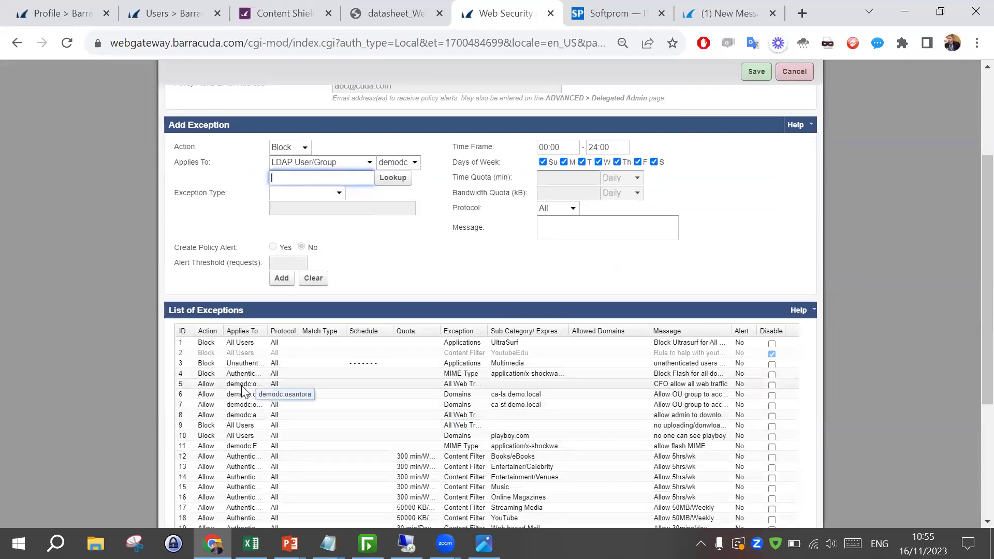
scroll(318, 414, down, 2)
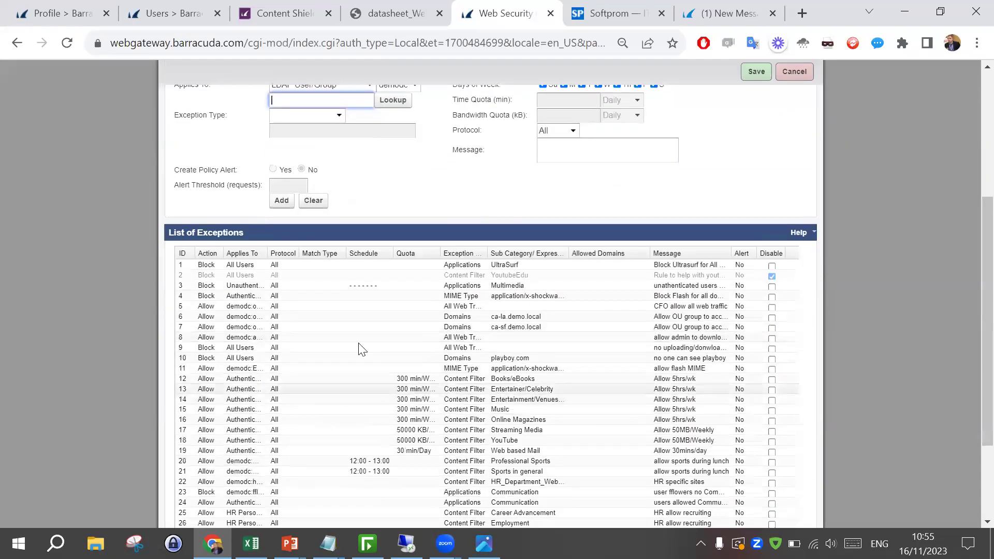
scroll(362, 320, down, 1)
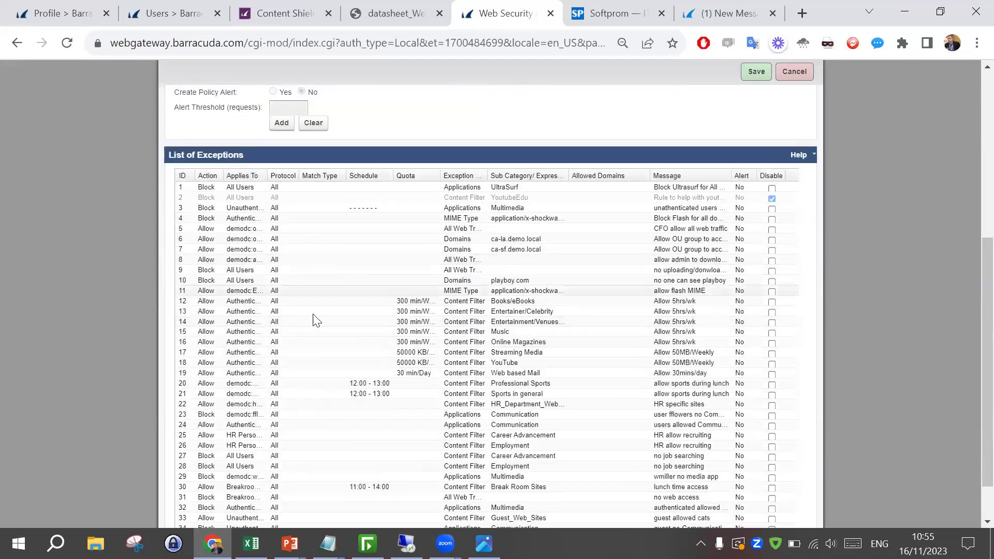
scroll(313, 317, down, 1)
scroll(433, 351, up, 2)
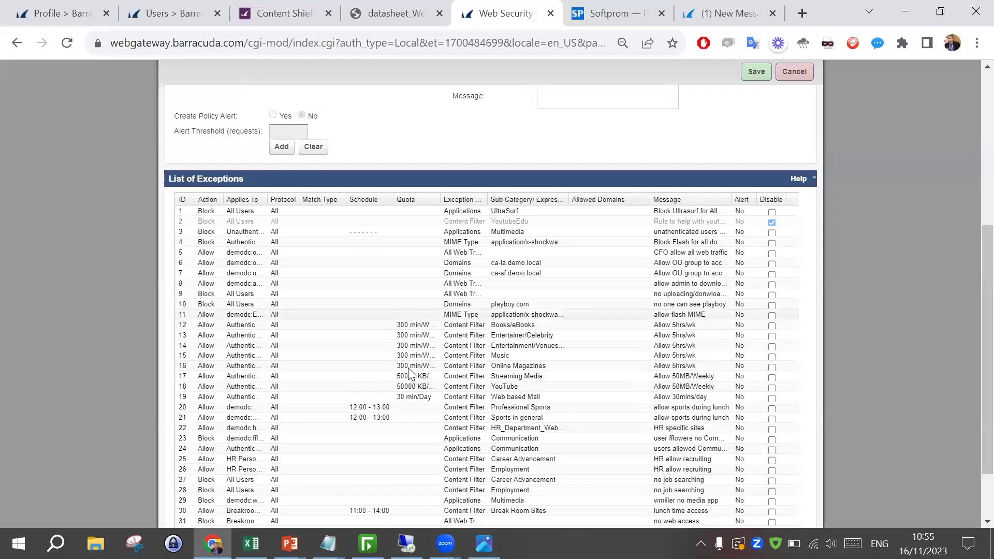
scroll(520, 411, up, 3)
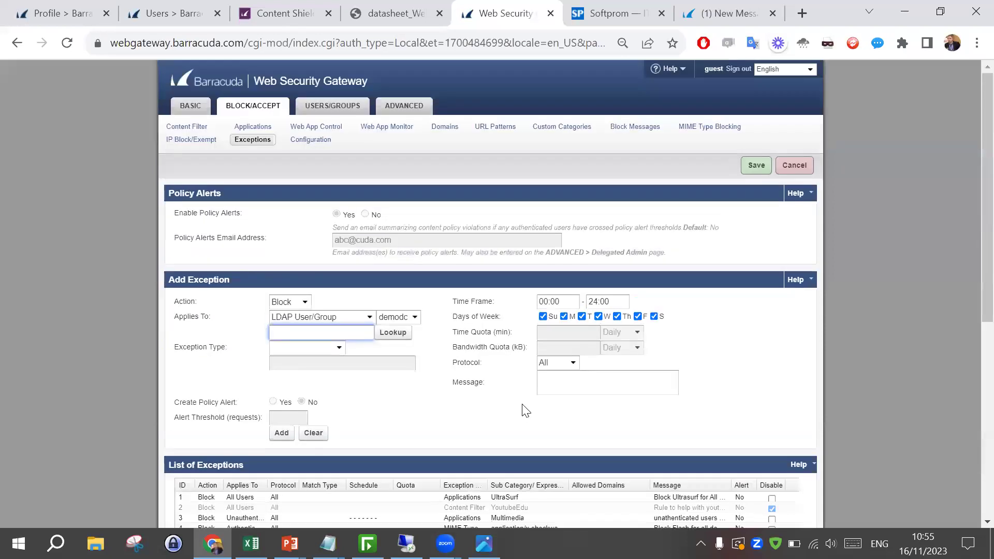
scroll(524, 409, down, 3)
scroll(553, 346, down, 2)
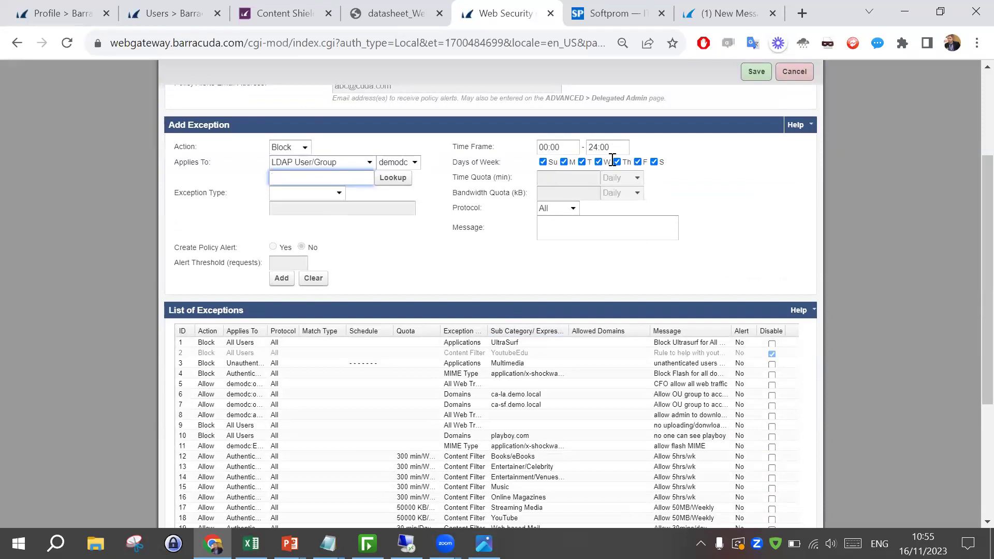
- Set the new exception to apply to All Users with the Allow action
click(317, 162)
click(310, 185)
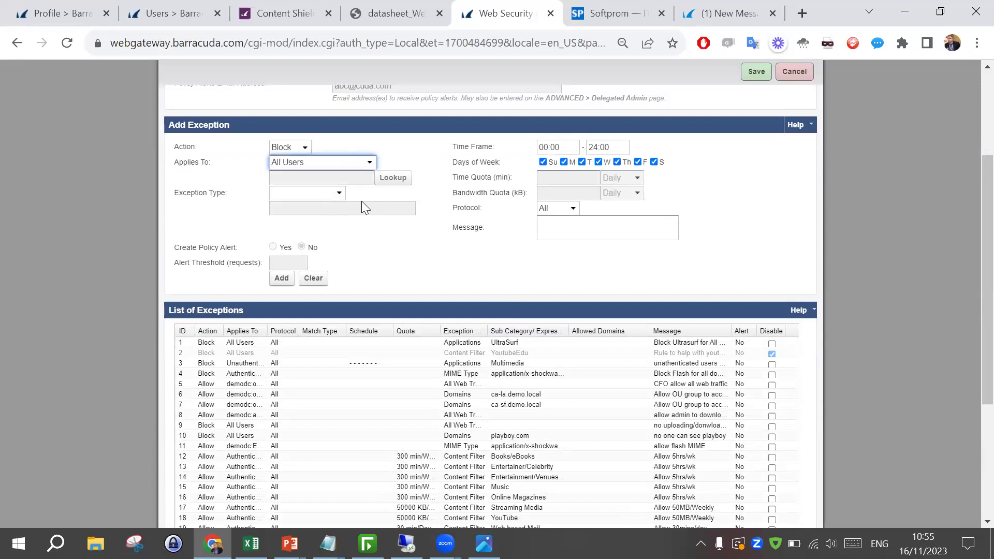
click(301, 149)
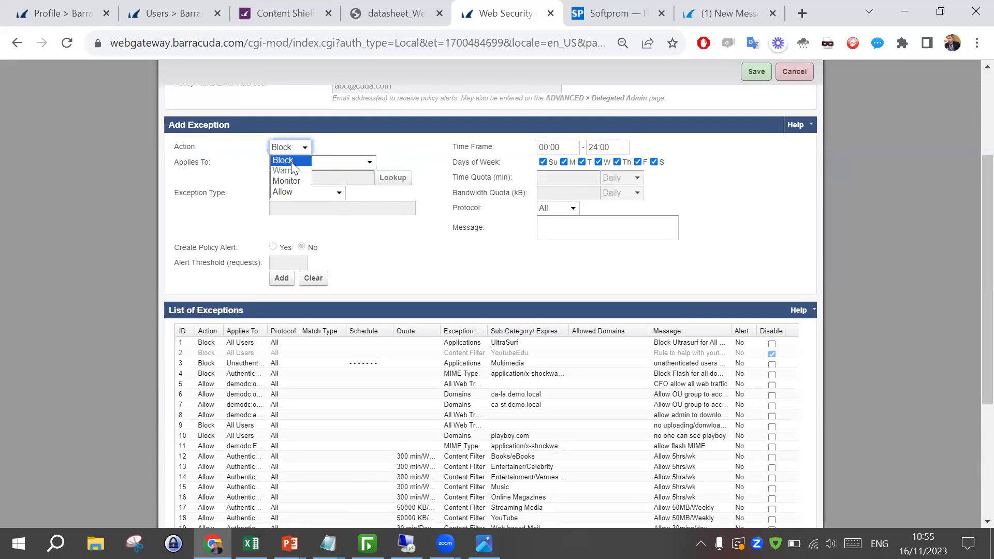
click(289, 190)
- Check the available bandwidth quota periods, keep Daily, and review the quotas of the existing exceptions
click(572, 193)
click(631, 193)
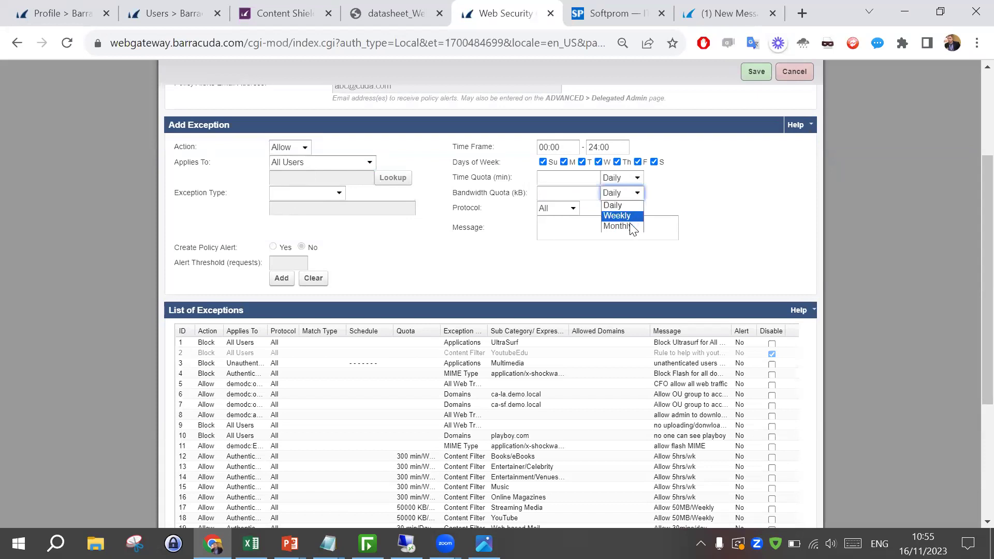
click(625, 205)
scroll(497, 425, down, 4)
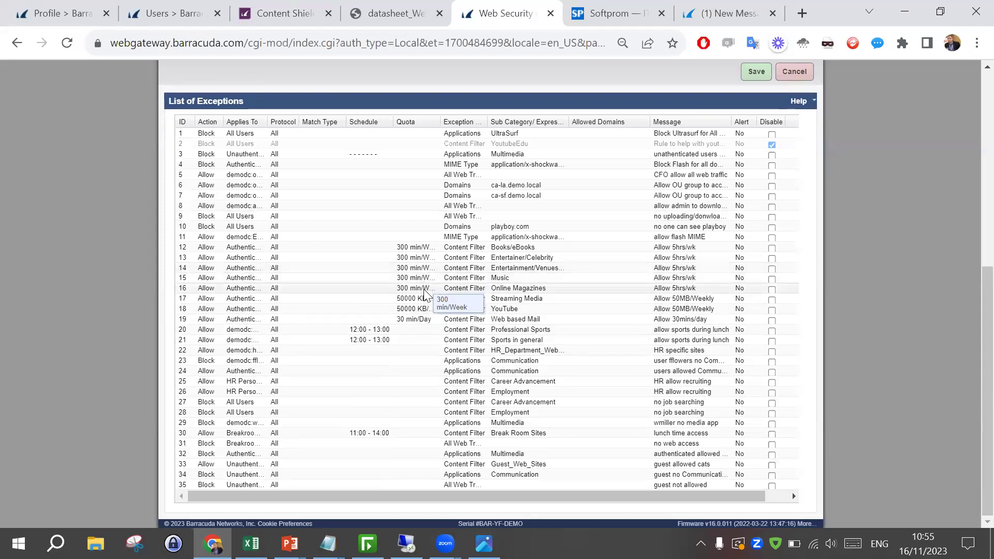
scroll(626, 295, up, 5)
- Set the new exception's daily time quota to 200 minutes
click(628, 295)
click(659, 302)
click(623, 280)
click(586, 278)
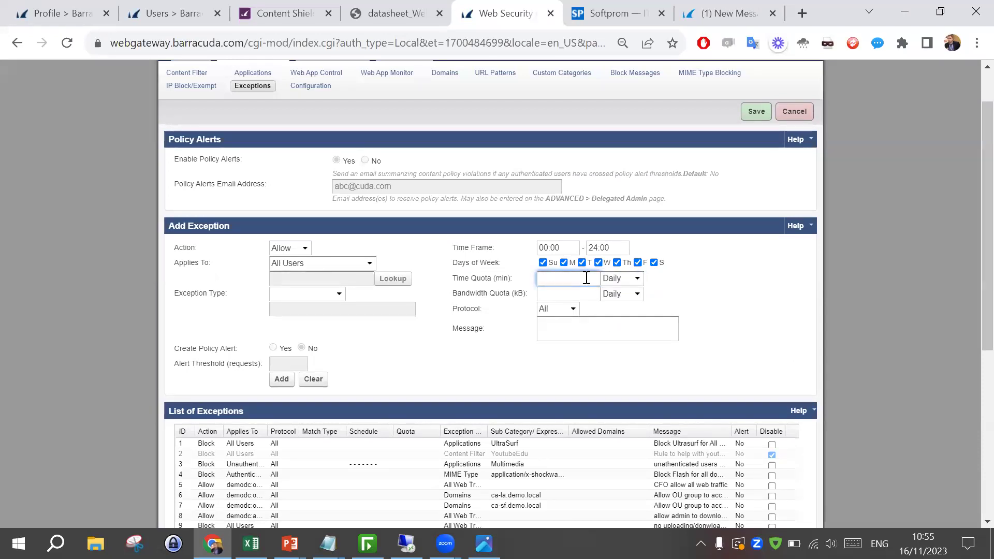
text(200)
click(738, 340)
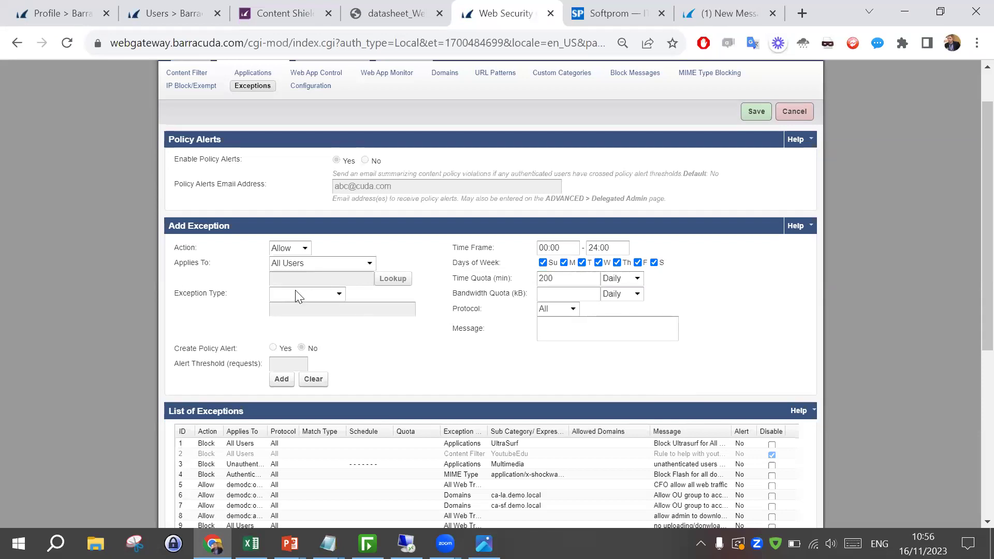
- Check the available actions and user scopes for the new exception, keeping Allow and All Users
click(291, 248)
click(315, 250)
click(315, 249)
click(303, 262)
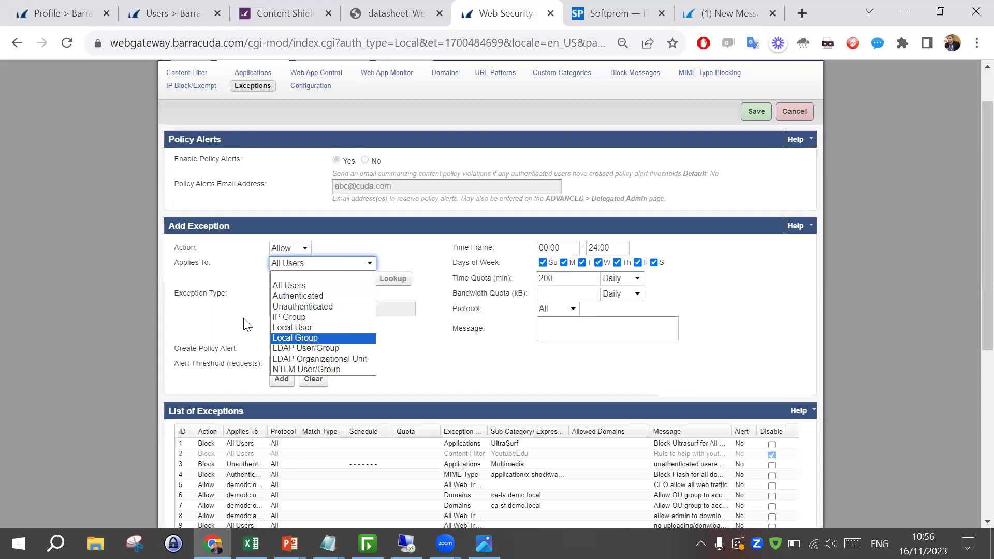
click(310, 286)
- Set the new exception's type to Content Filter with Business as the content type
click(325, 294)
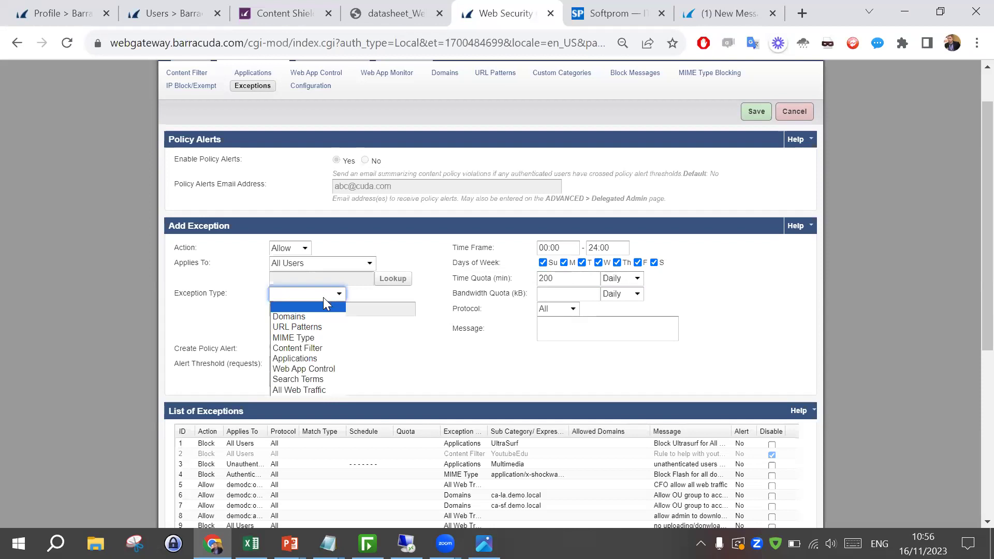
click(314, 348)
click(366, 315)
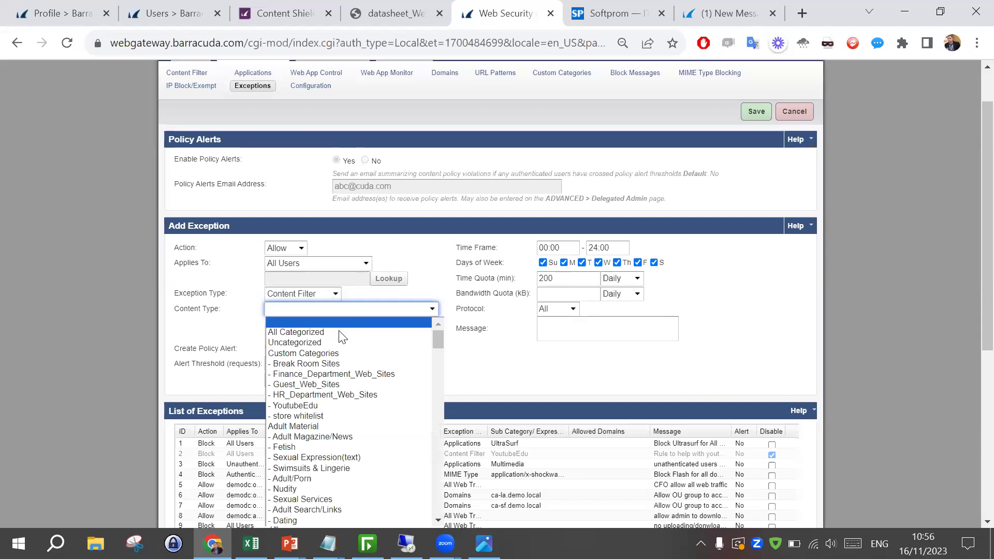
scroll(306, 434, down, 5)
click(303, 439)
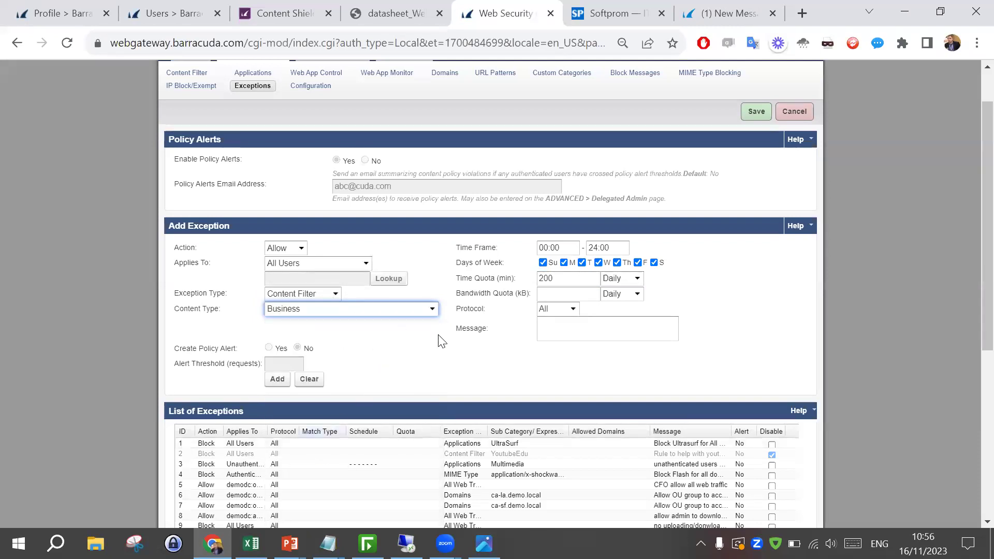
- Clear the new exception's time quota and look over the existing rules in the List of Exceptions
drag(577, 280, 503, 278)
key(BackSpace)
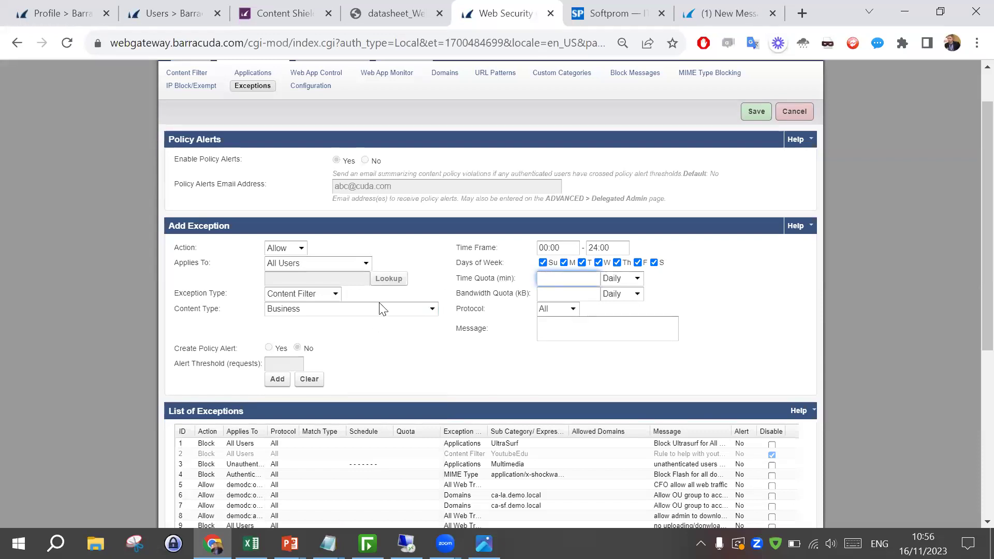
scroll(358, 341, down, 3)
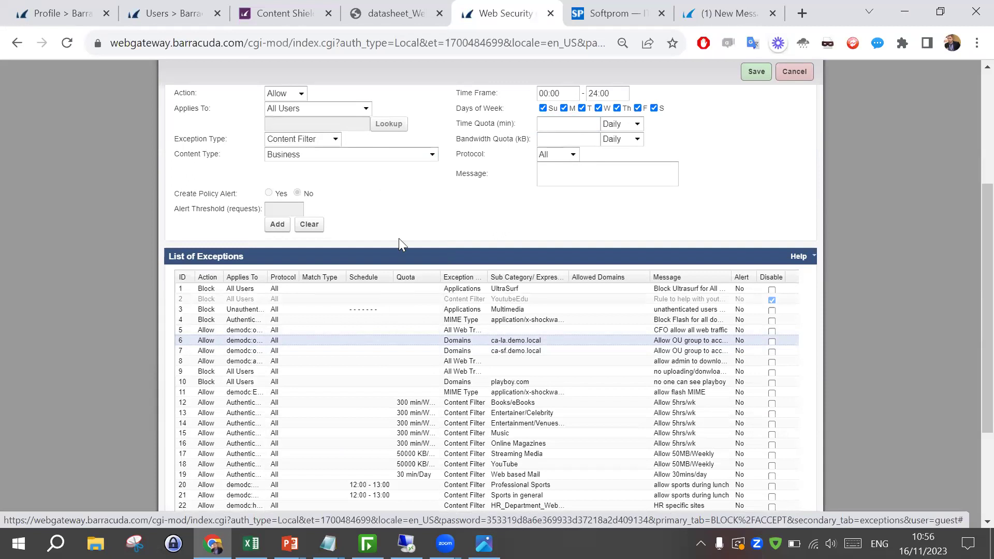
scroll(425, 228, up, 4)
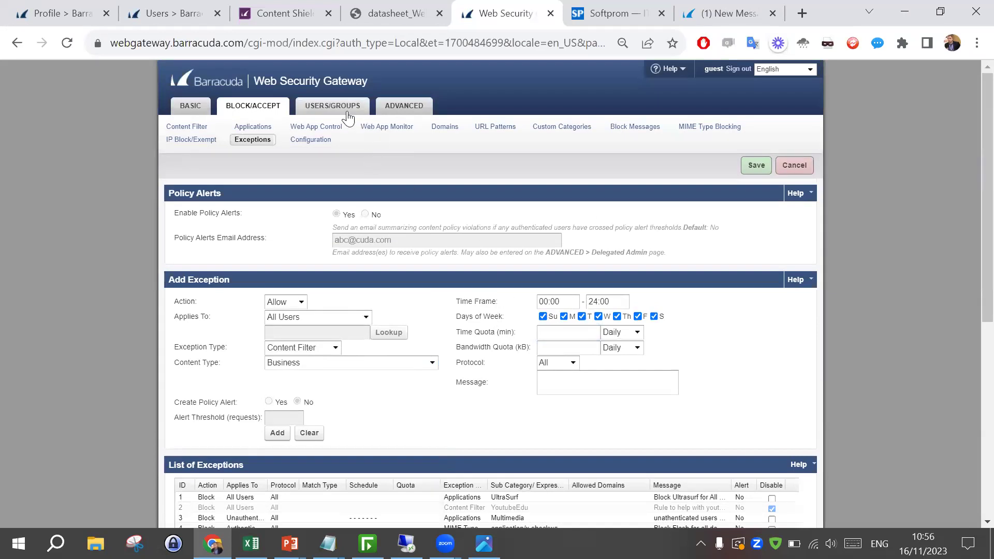
- Look over the Users/Groups pages and the List of Exceptions, and leave the exception form for another Block/Accept page
mouse_move(347, 118)
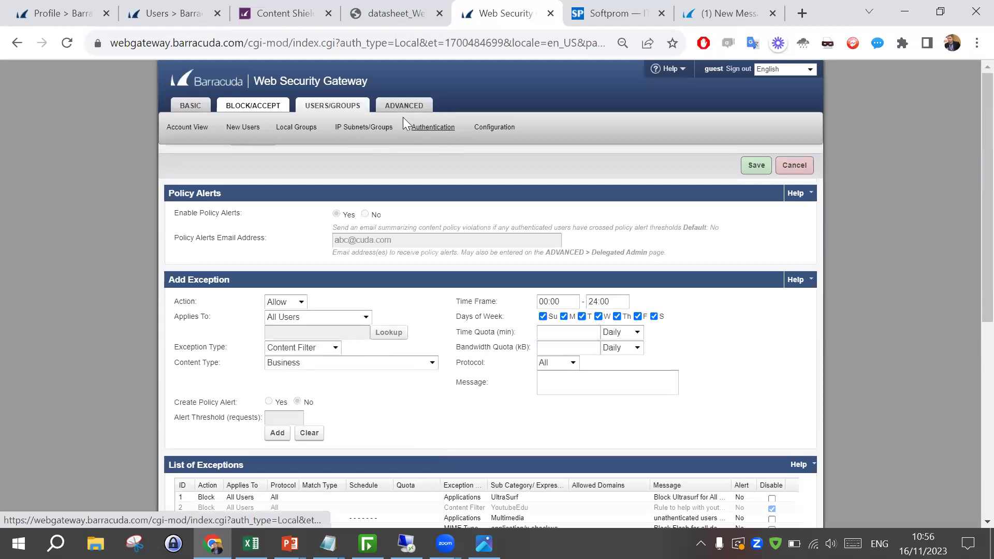
mouse_move(404, 110)
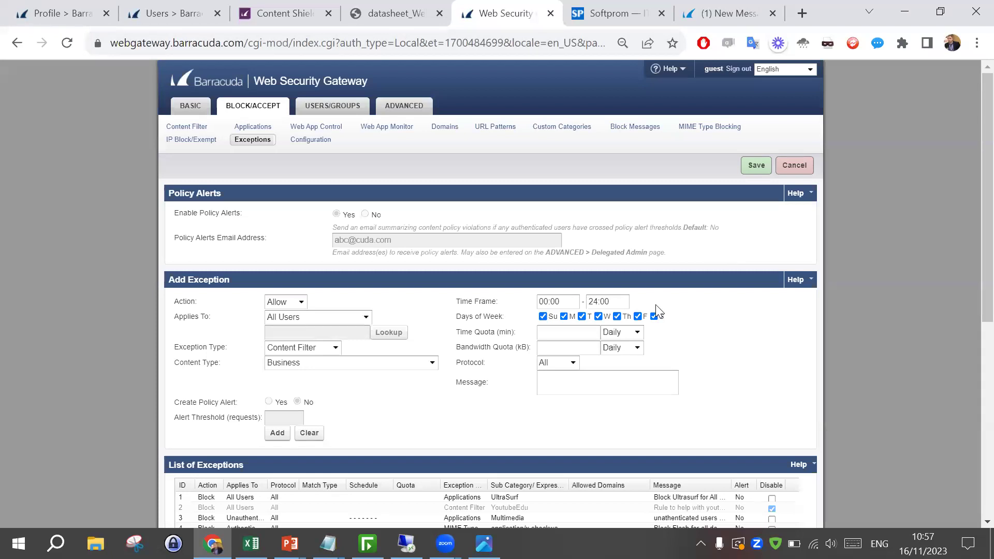
scroll(696, 307, down, 7)
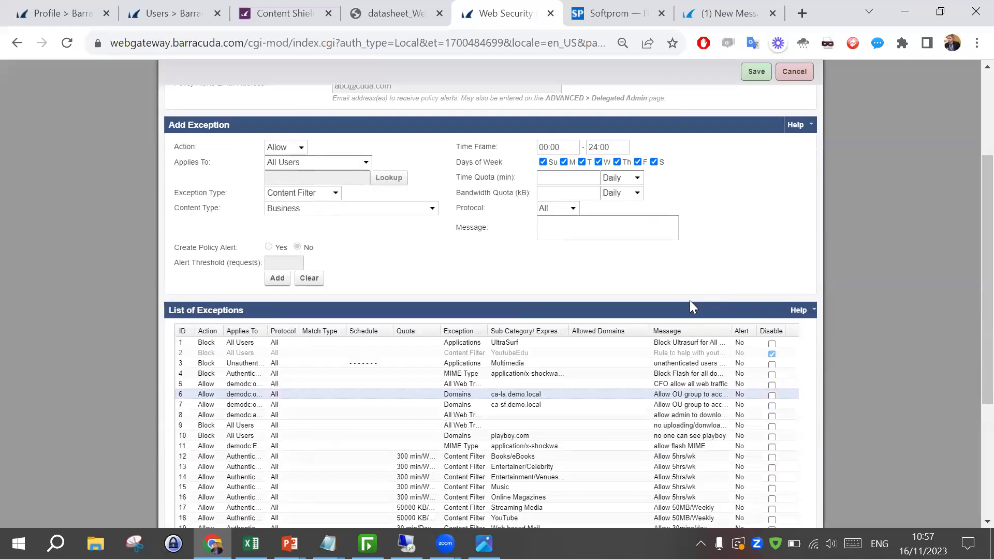
scroll(685, 305, up, 7)
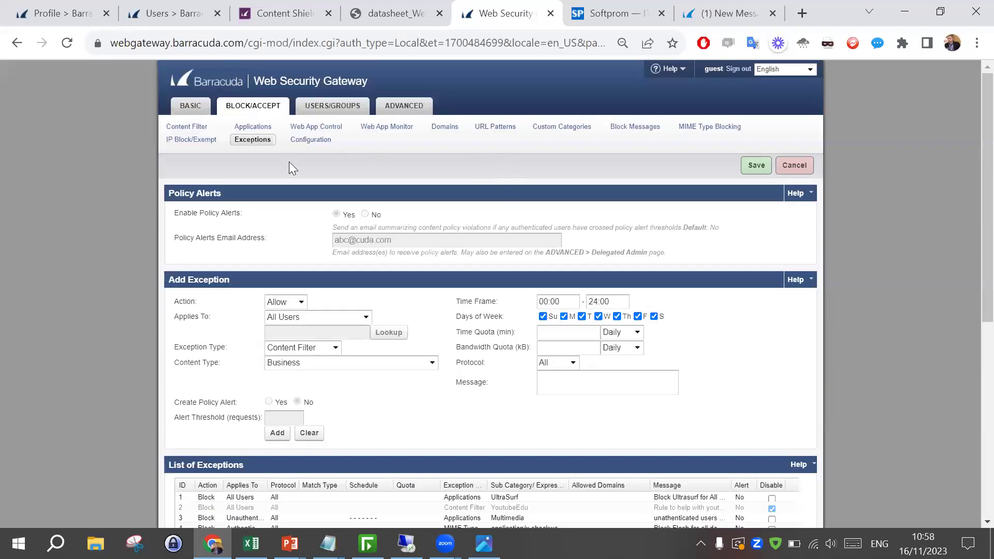
click(197, 134)
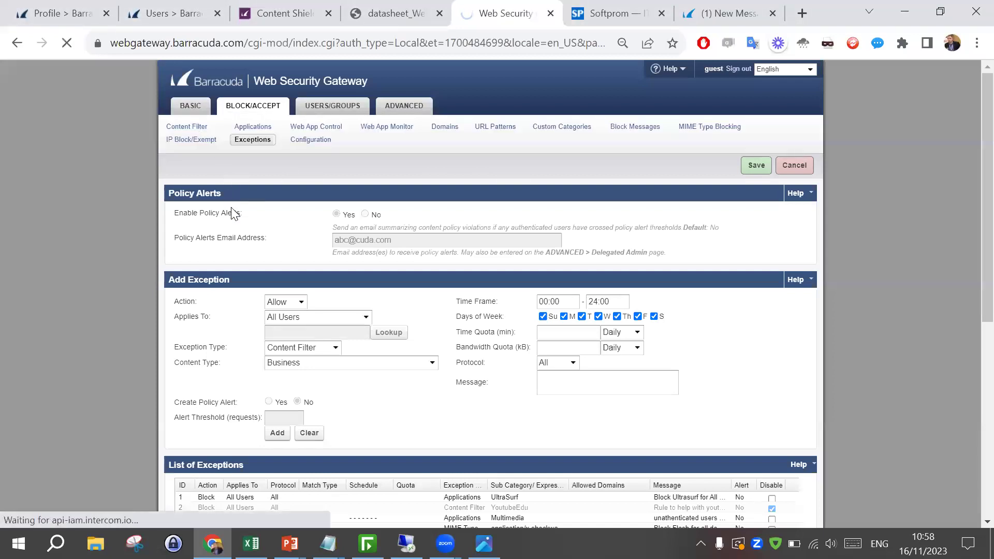